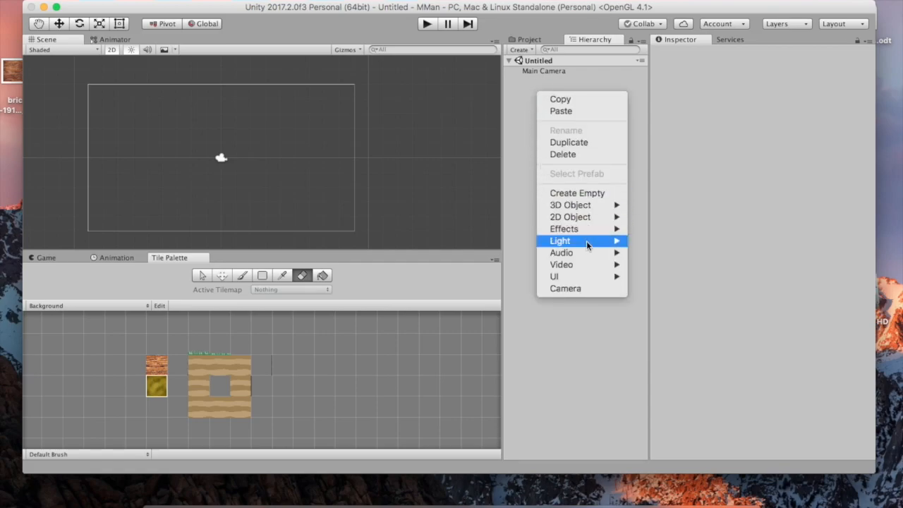
Add a 2D Tilemap to the scene, expand its parent Grid and select the Tilemap child
{"action": "mouse_move", "coordinate": [587, 224]}
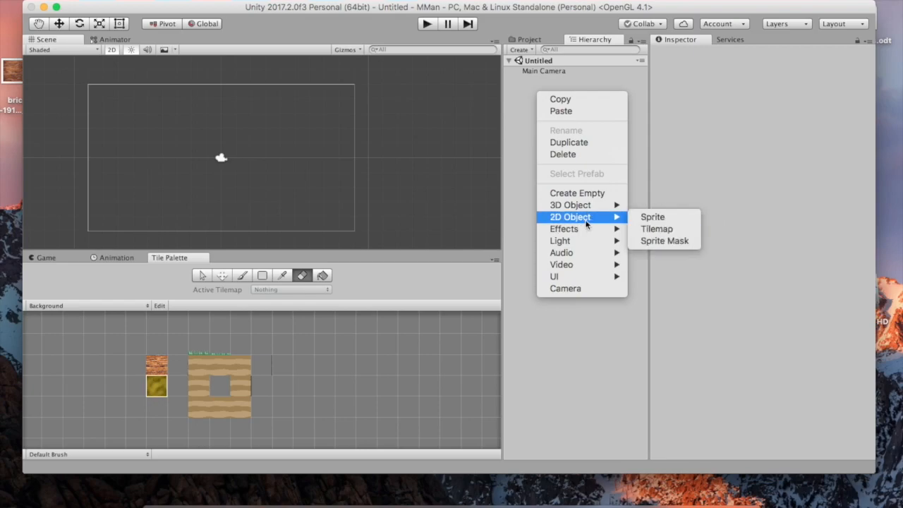
{"action": "left_click", "coordinate": [649, 230]}
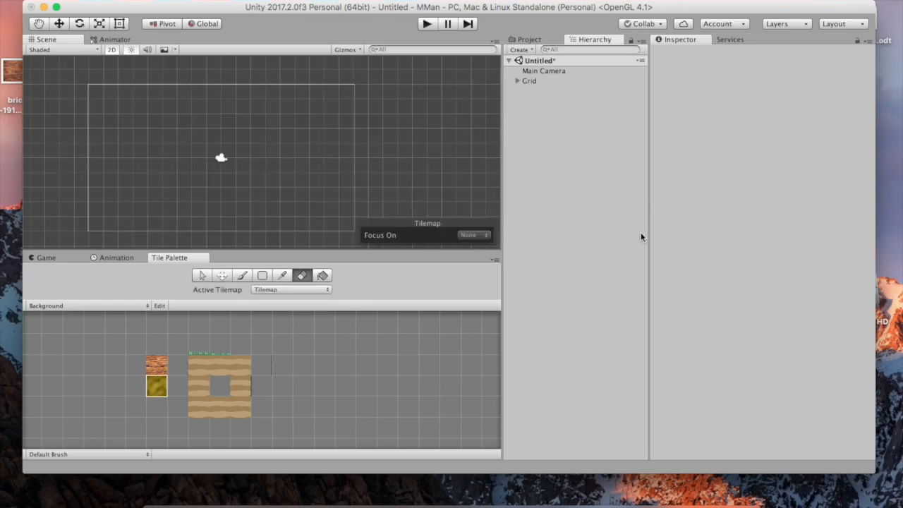
{"action": "left_click", "coordinate": [514, 82]}
{"action": "left_click", "coordinate": [515, 81]}
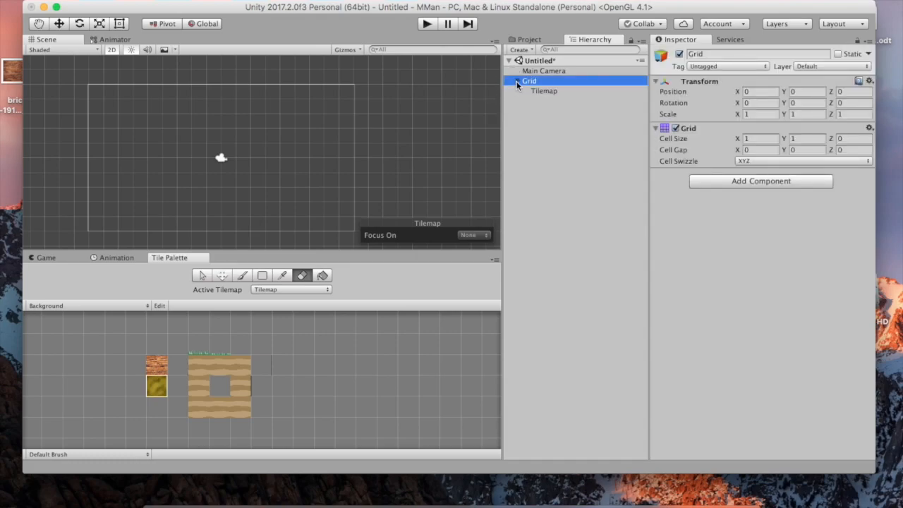
{"action": "left_click", "coordinate": [540, 92]}
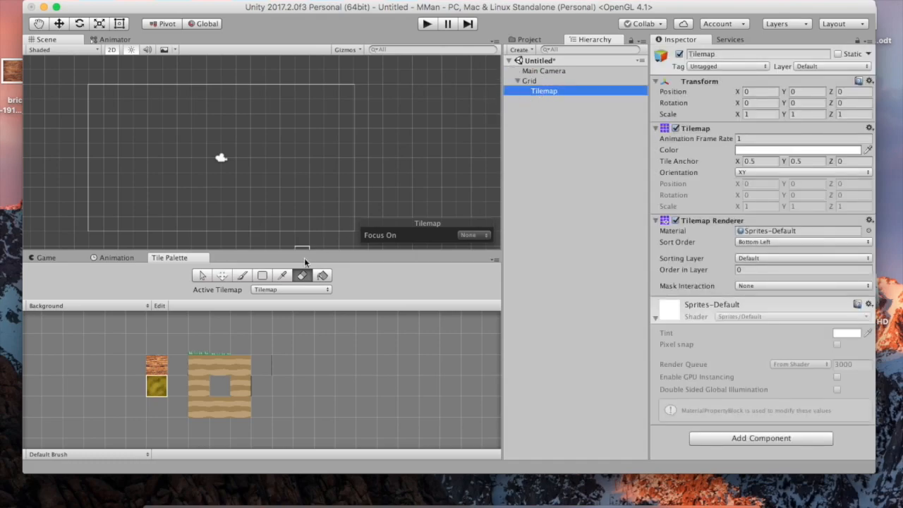
Paint a striped ground strip about 17 by 2 tiles and a brick block about 4 by 5 tiles above its left end
{"action": "left_click", "coordinate": [198, 385]}
{"action": "mouse_move", "coordinate": [189, 212]}
{"action": "left_mouse_down"}
{"action": "mouse_move", "coordinate": [159, 209]}
{"action": "mouse_move", "coordinate": [322, 202]}
{"action": "mouse_move", "coordinate": [138, 203]}
{"action": "mouse_move", "coordinate": [119, 130]}
{"action": "mouse_move", "coordinate": [123, 207]}
{"action": "mouse_move", "coordinate": [108, 191]}
{"action": "mouse_move", "coordinate": [133, 209]}
{"action": "mouse_move", "coordinate": [343, 206]}
{"action": "left_mouse_up"}
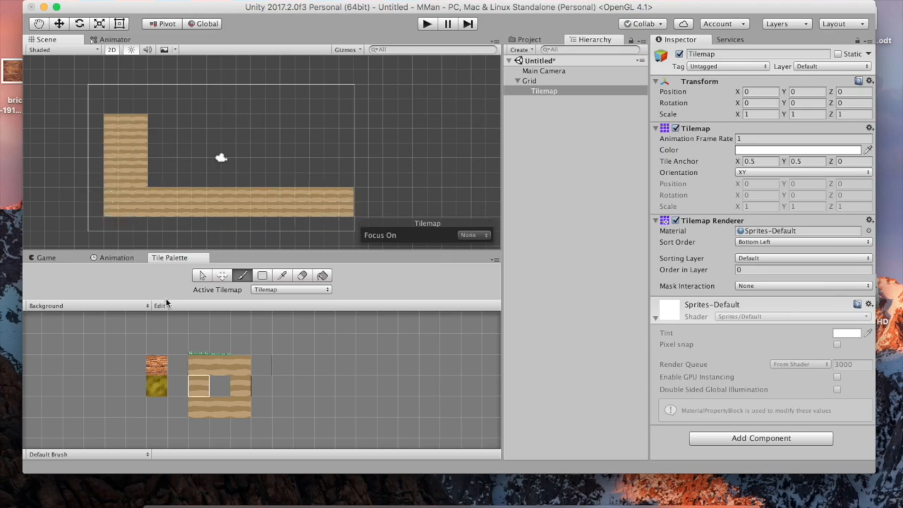
{"action": "left_click", "coordinate": [163, 363]}
{"action": "mouse_move", "coordinate": [141, 135]}
{"action": "left_mouse_down"}
{"action": "mouse_move", "coordinate": [116, 145]}
{"action": "mouse_move", "coordinate": [133, 177]}
{"action": "mouse_move", "coordinate": [113, 141]}
{"action": "mouse_move", "coordinate": [106, 171]}
{"action": "mouse_move", "coordinate": [93, 151]}
{"action": "mouse_move", "coordinate": [101, 124]}
{"action": "left_mouse_up"}
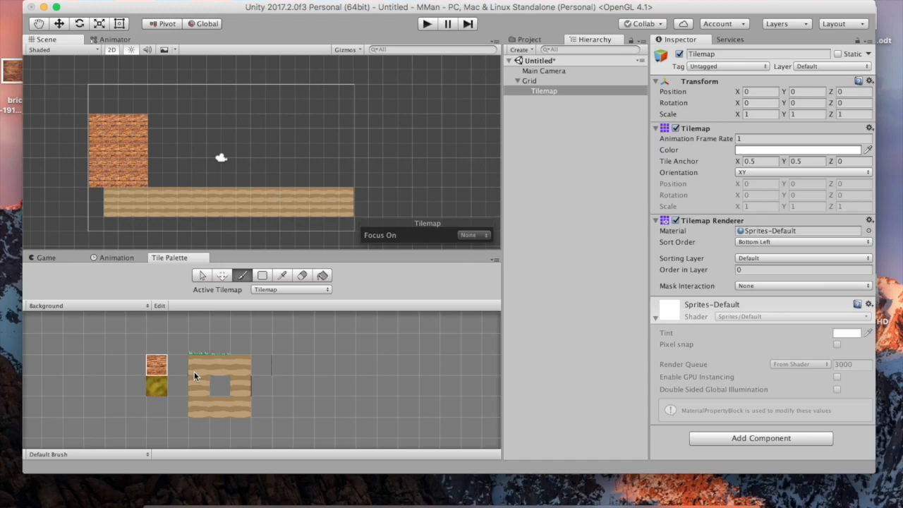
Paint a row of grass tiles along the upper edge of the striped ground, starting beside the brick block
{"action": "left_click", "coordinate": [199, 348]}
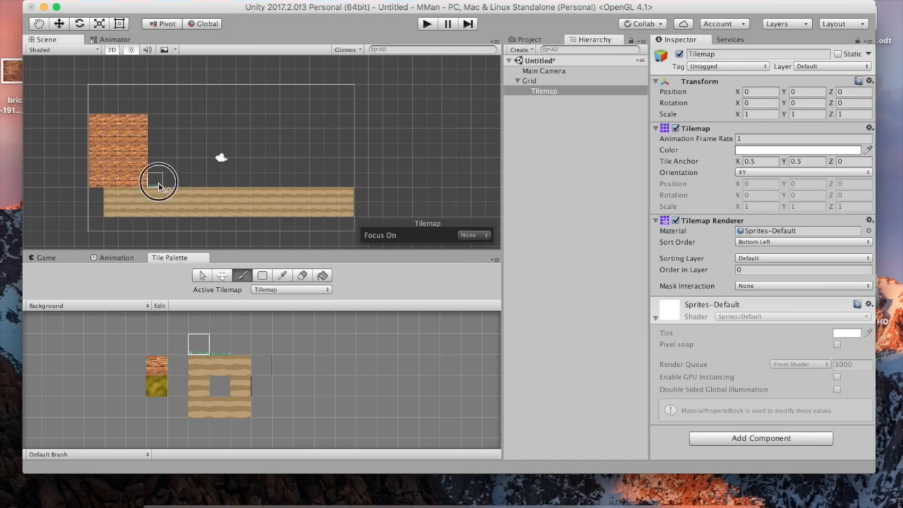
{"action": "left_click_drag", "start_coordinate": [158, 186], "coordinate": [355, 181]}
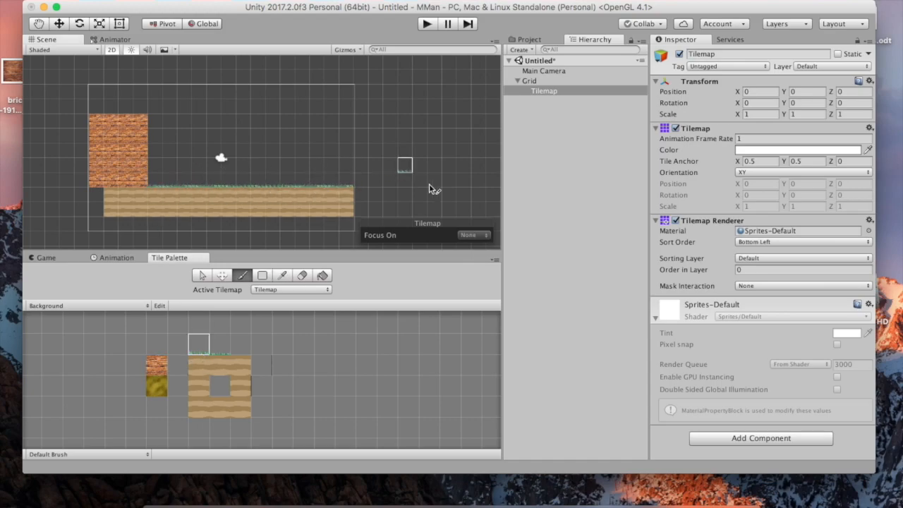
Place the CharacterChibi prefab from the Prefab folder in the scene, above the grass and beside the brick block
{"action": "left_click", "coordinate": [529, 39]}
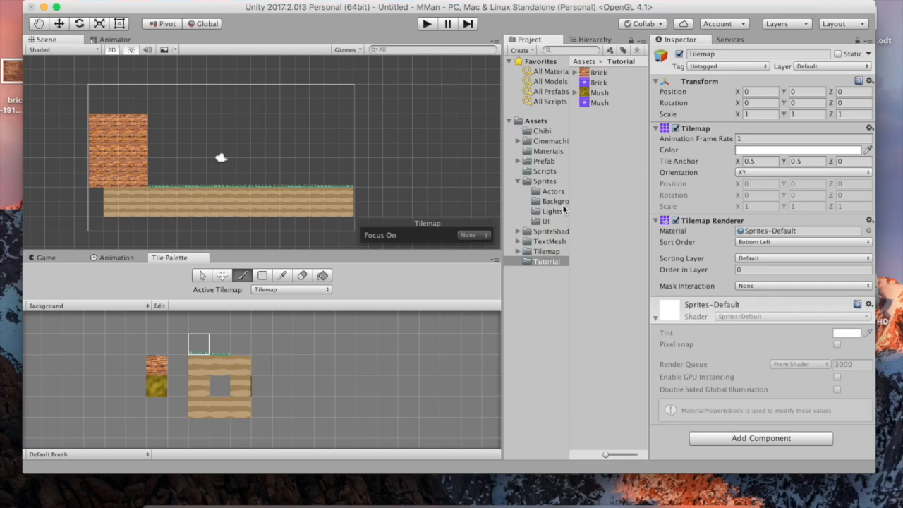
{"action": "left_click", "coordinate": [538, 131]}
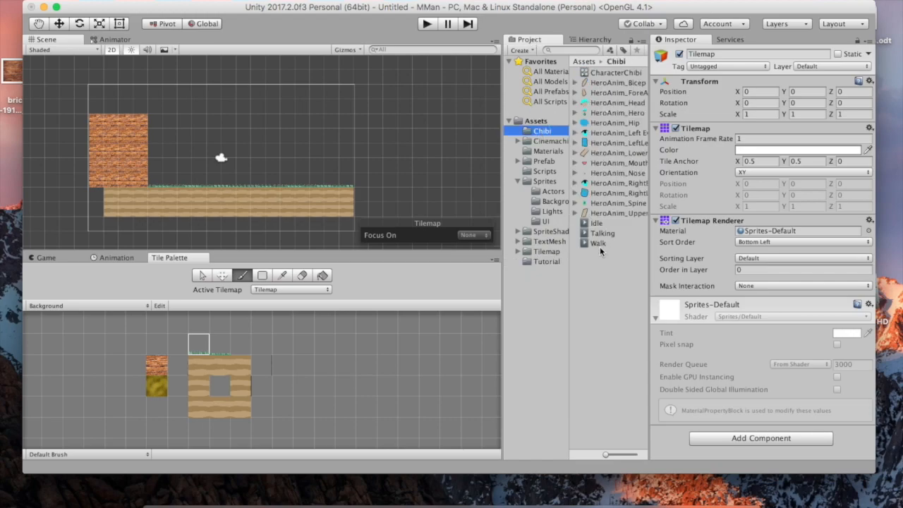
{"action": "left_click", "coordinate": [537, 161]}
{"action": "left_click_drag", "start_coordinate": [607, 74], "coordinate": [188, 141]}
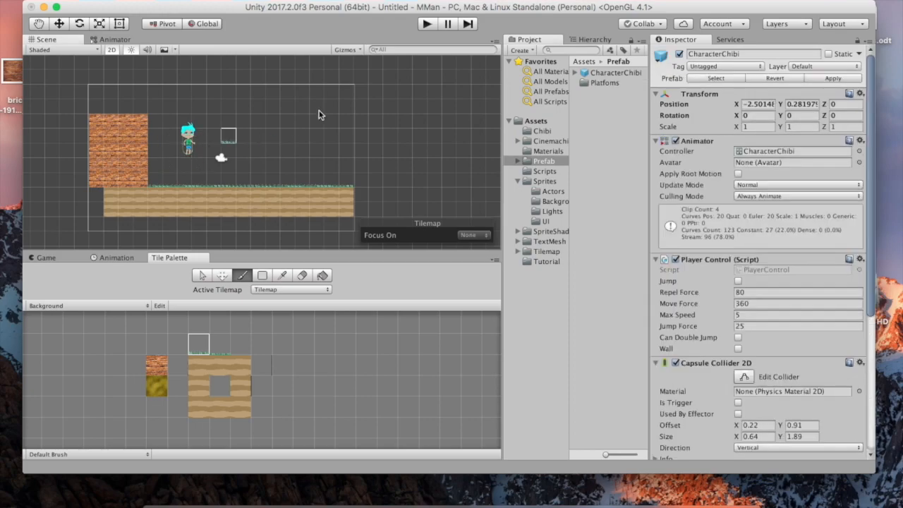
Play-test the scene to check whether the character lands on the painted tiles, and stop the playback
{"action": "left_click", "coordinate": [428, 24]}
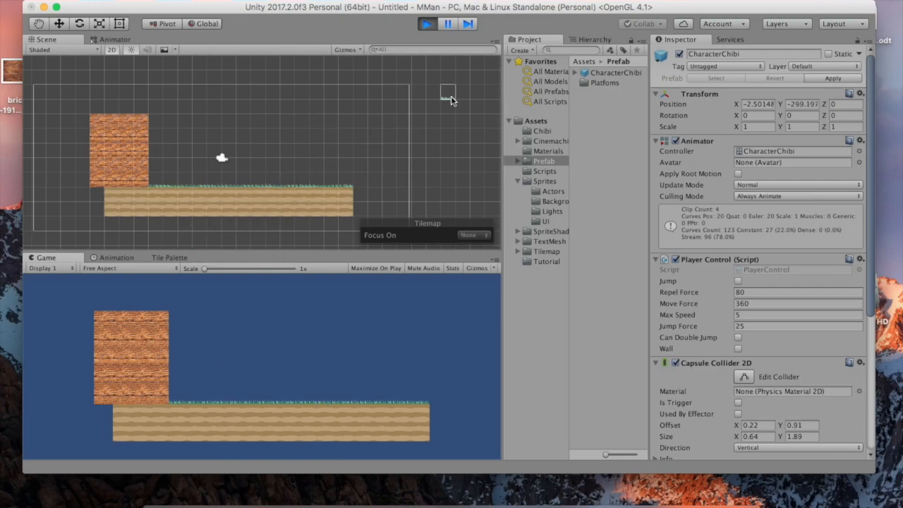
{"action": "left_click", "coordinate": [300, 194]}
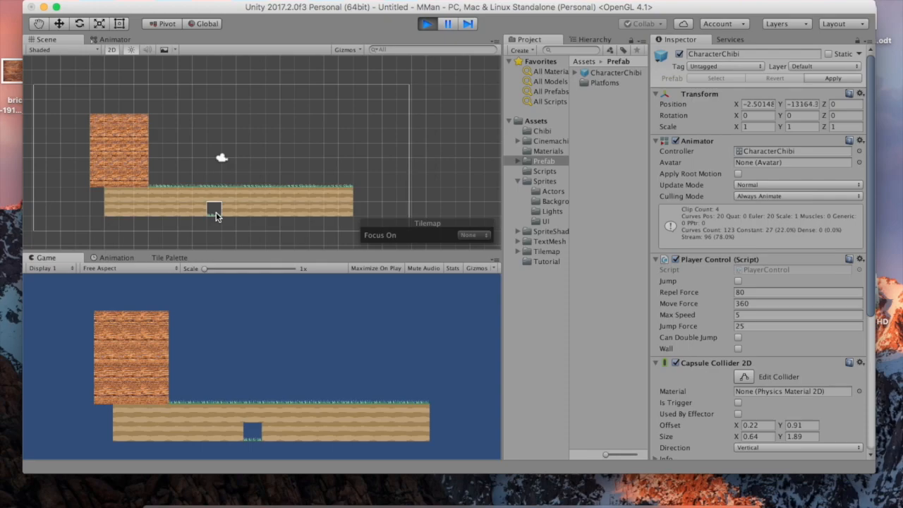
{"action": "left_click", "coordinate": [581, 40]}
{"action": "left_click", "coordinate": [429, 25]}
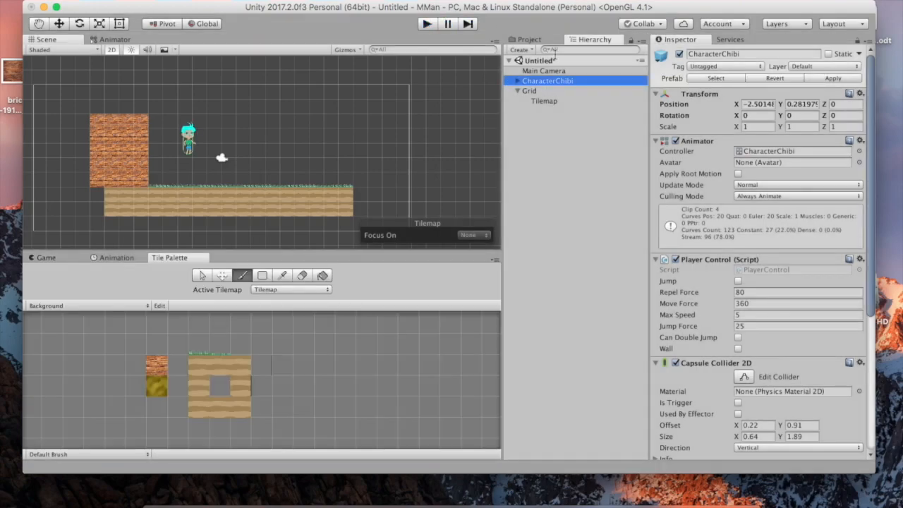
Rename the Tilemap object under Grid as GroundLayer
{"action": "left_click", "coordinate": [553, 100]}
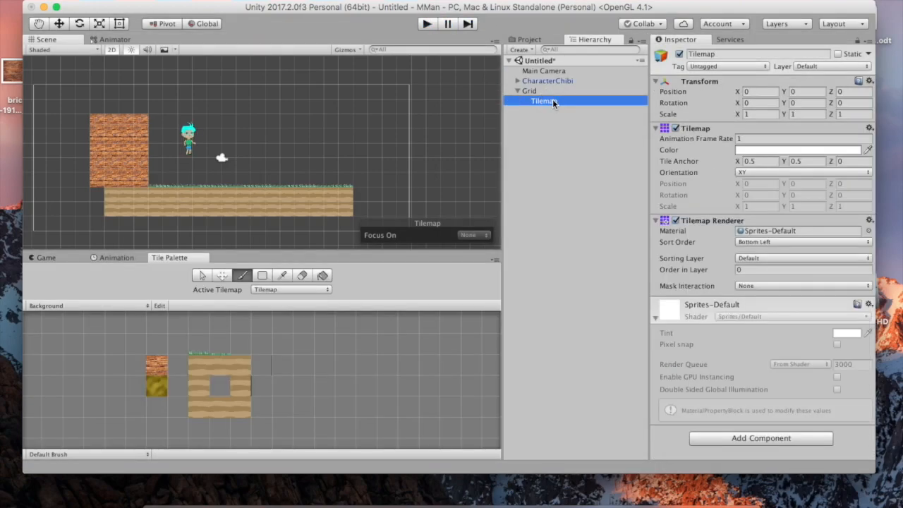
{"action": "double_click", "coordinate": [552, 101]}
{"action": "left_click", "coordinate": [554, 100]}
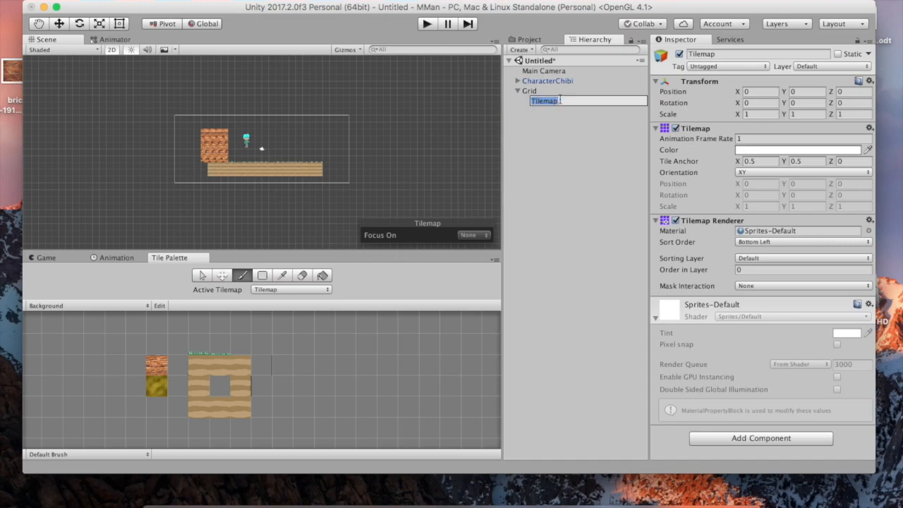
{"action": "type", "text": "GroundLayer"}
{"action": "key", "text": "Return"}
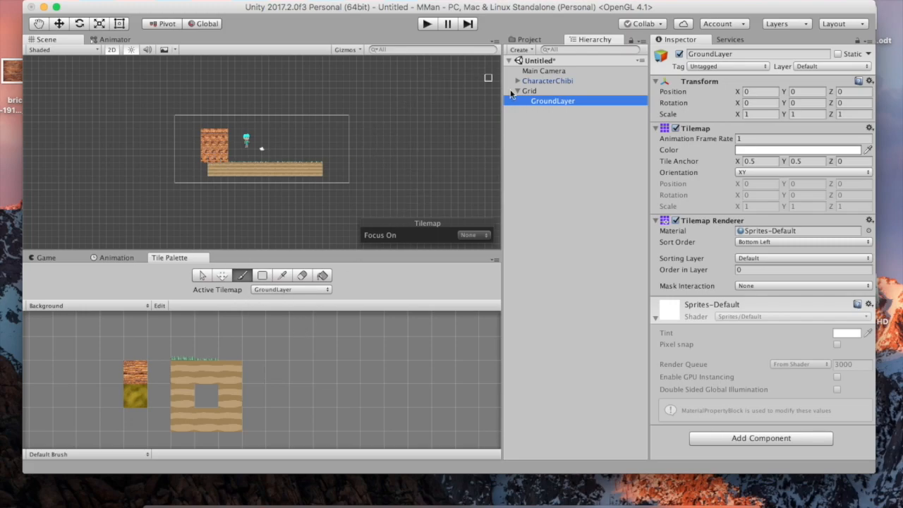
Add a Tilemap Collider 2D component to the GroundLayer object
{"action": "left_click", "coordinate": [570, 102]}
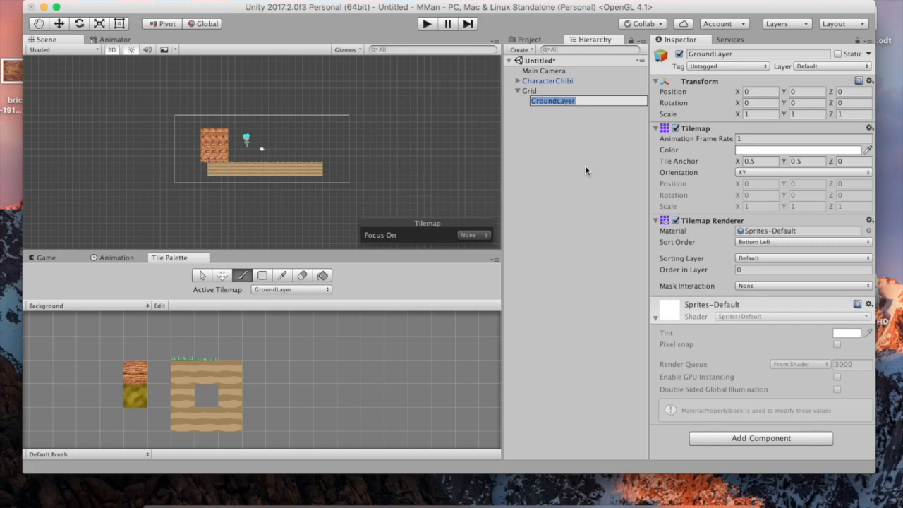
{"action": "left_click", "coordinate": [529, 100]}
{"action": "left_click", "coordinate": [556, 101]}
{"action": "left_click", "coordinate": [749, 438]}
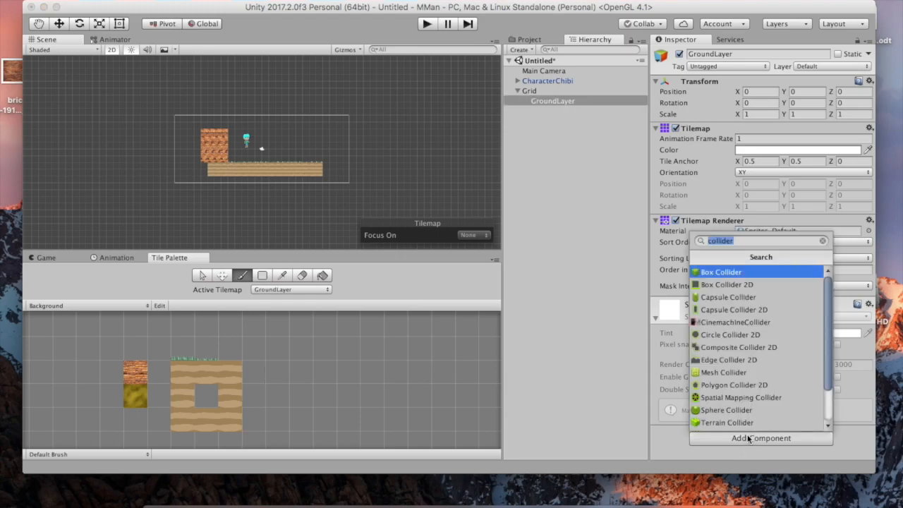
{"action": "type", "text": "tilemap"}
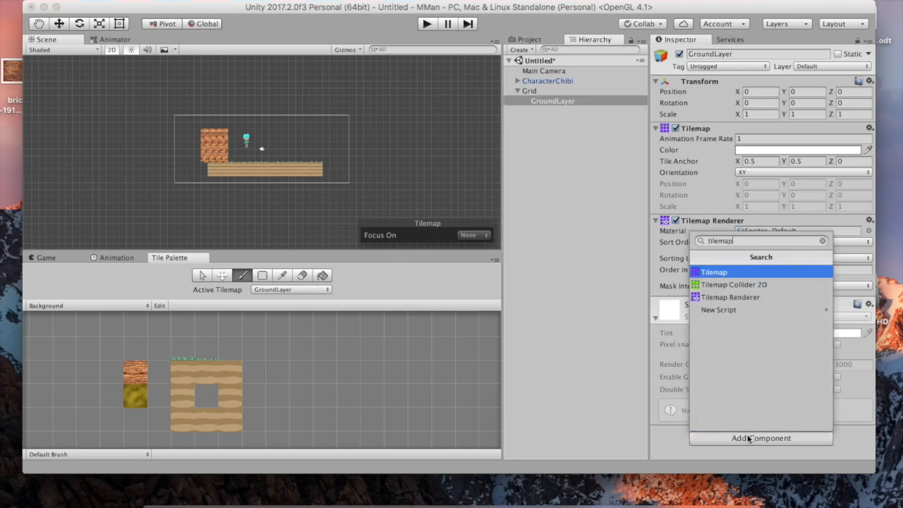
{"action": "key", "text": "Down"}
{"action": "key", "text": "Return"}
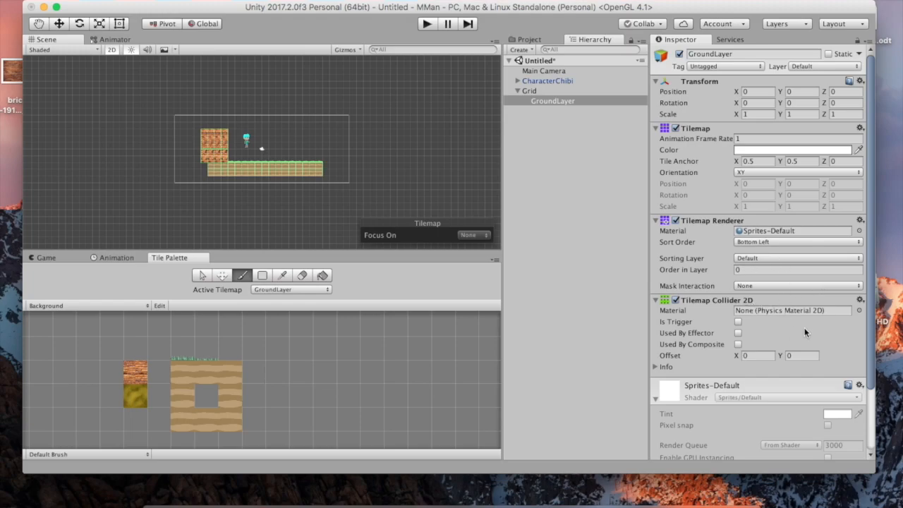
Examine the Tilemap Collider 2D settings and the collider outlines around the ground, brick and grass tiles up close
{"action": "scroll", "coordinate": [729, 347], "scroll_direction": "down", "scroll_amount": 3}
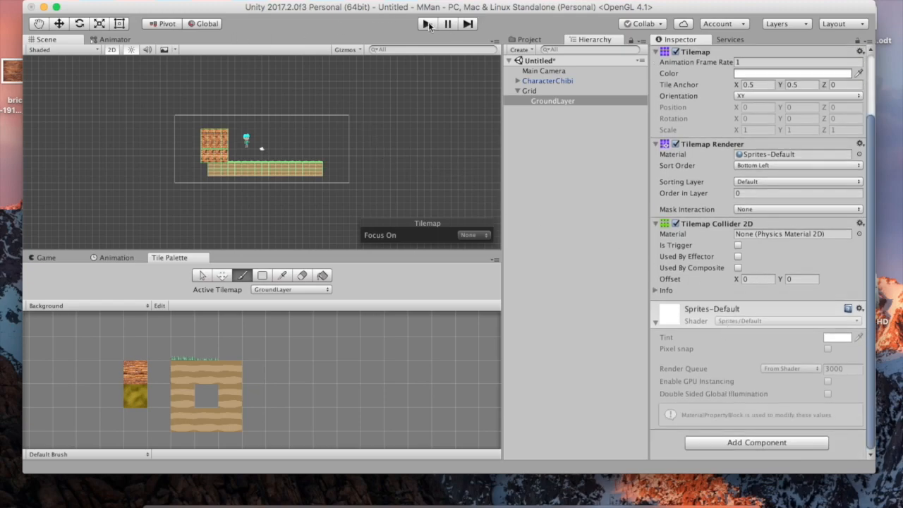
{"action": "scroll", "coordinate": [272, 191], "scroll_direction": "up", "scroll_amount": 5}
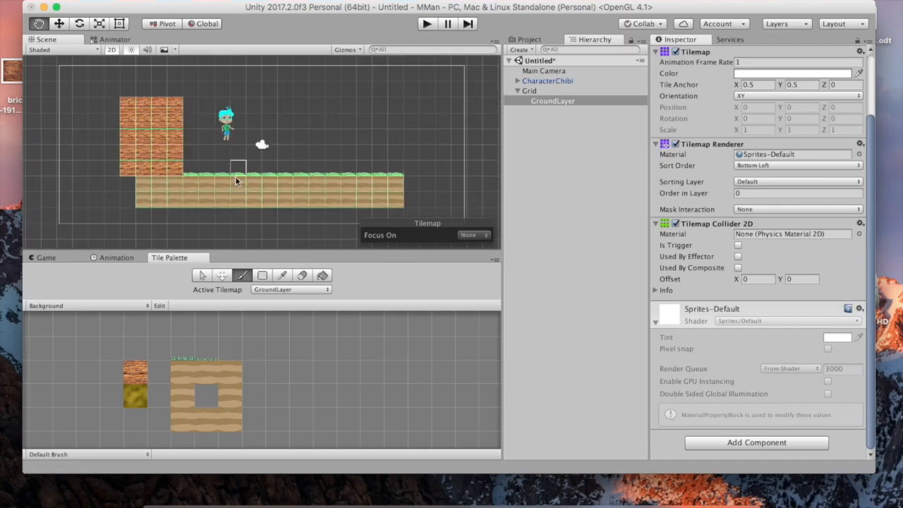
{"action": "scroll", "coordinate": [236, 182], "scroll_direction": "up", "scroll_amount": 6}
{"action": "middle_click_drag", "start_coordinate": [199, 177], "coordinate": [233, 81]}
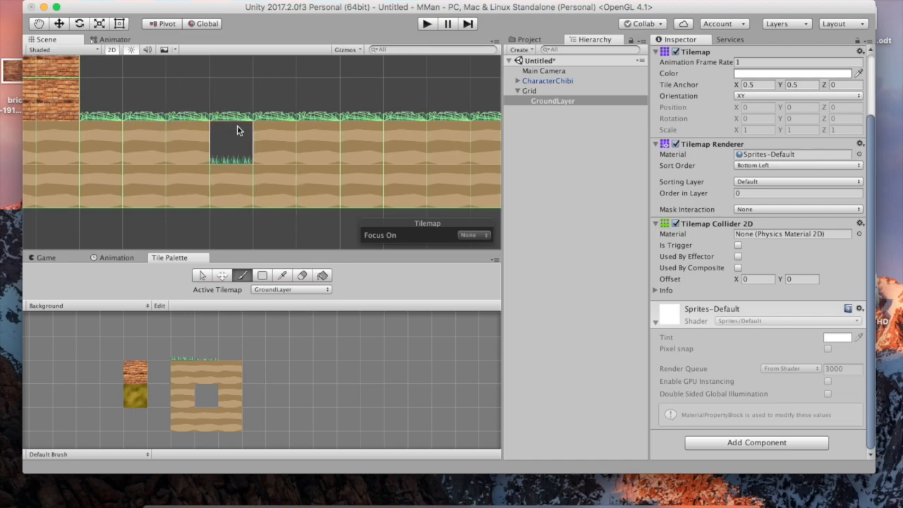
{"action": "scroll", "coordinate": [179, 107], "scroll_direction": "up", "scroll_amount": 3}
{"action": "scroll", "coordinate": [179, 107], "scroll_direction": "up", "scroll_amount": 3}
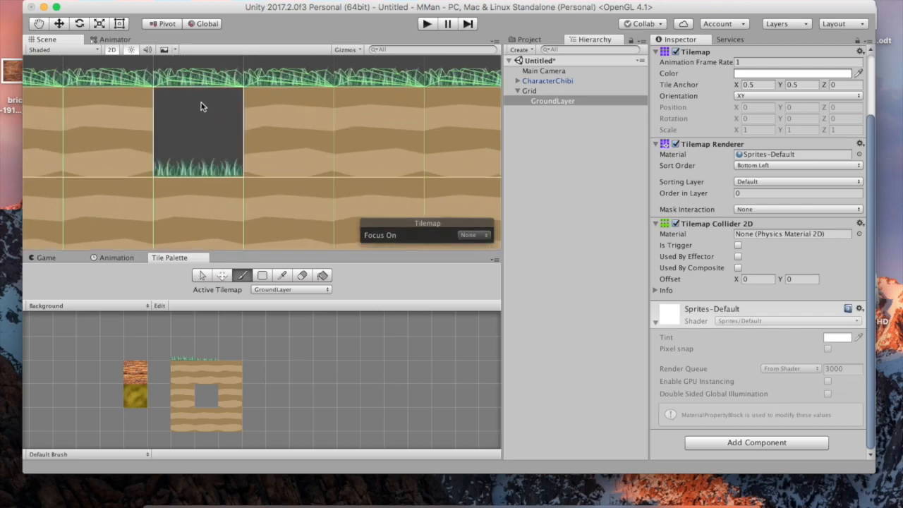
{"action": "middle_click_drag", "start_coordinate": [202, 106], "coordinate": [250, 179]}
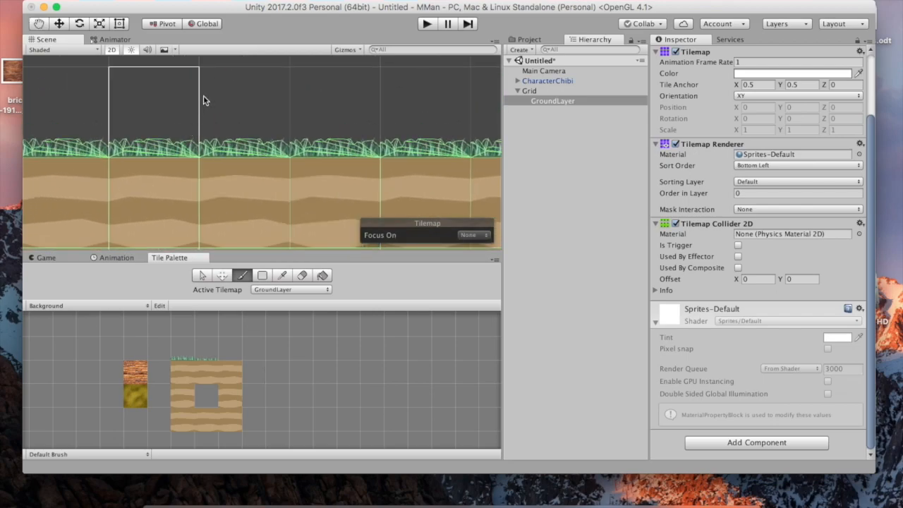
{"action": "middle_click_drag", "start_coordinate": [233, 96], "coordinate": [238, 127]}
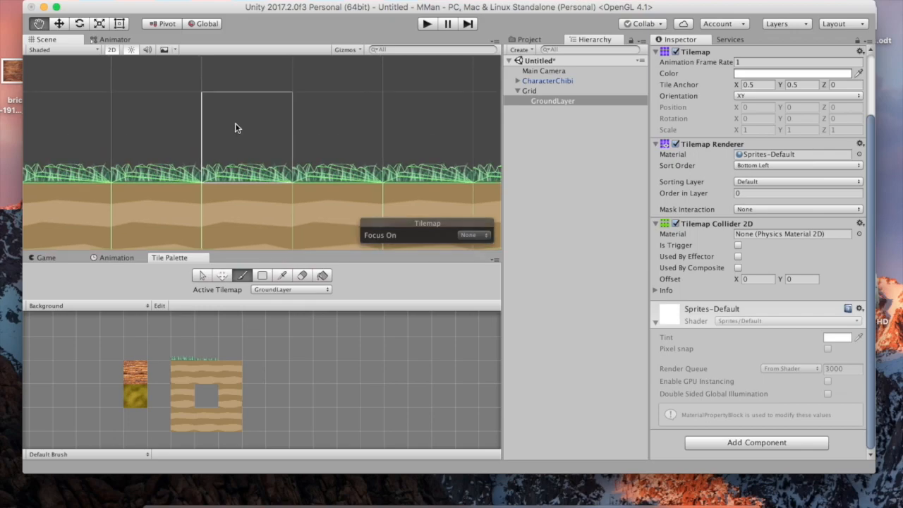
{"action": "scroll", "coordinate": [236, 126], "scroll_direction": "down", "scroll_amount": 5}
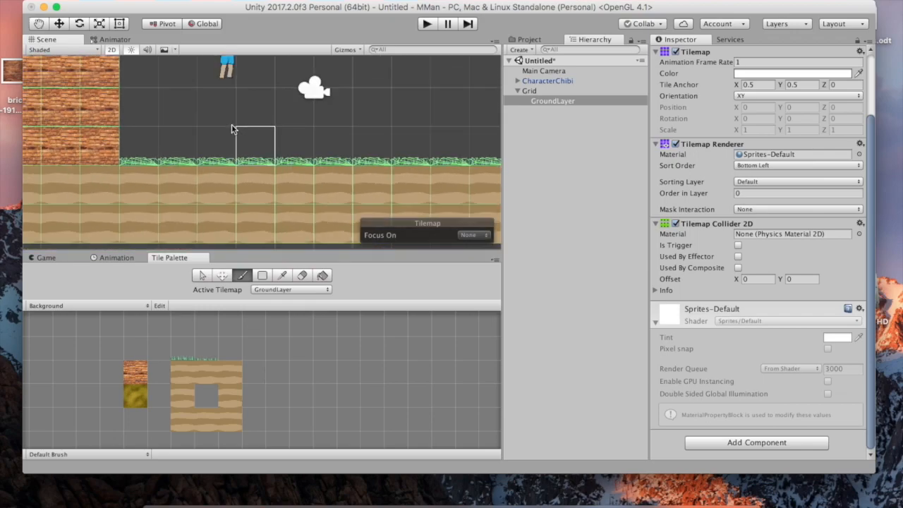
{"action": "scroll", "coordinate": [235, 127], "scroll_direction": "down", "scroll_amount": 1}
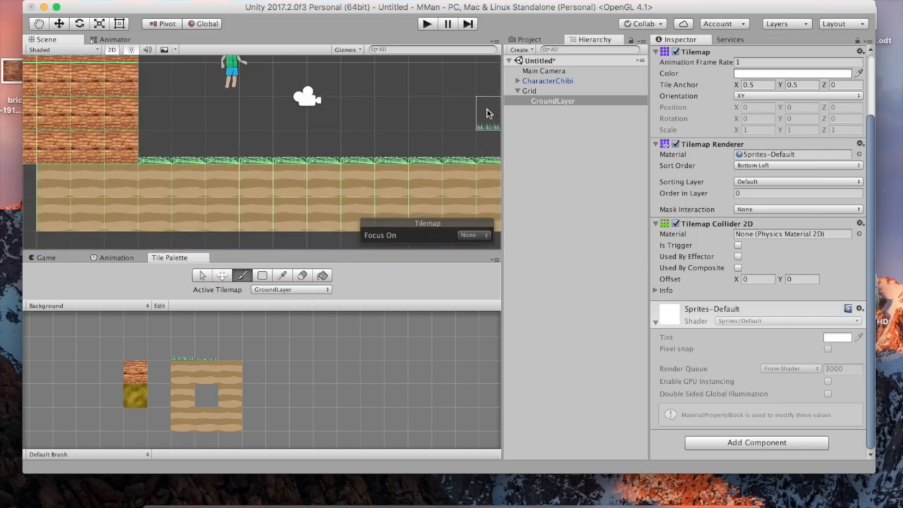
Play-test the scene, check the character's feet against the grass colliders, walk it back and forth, and stop the playback
{"action": "left_click", "coordinate": [425, 24]}
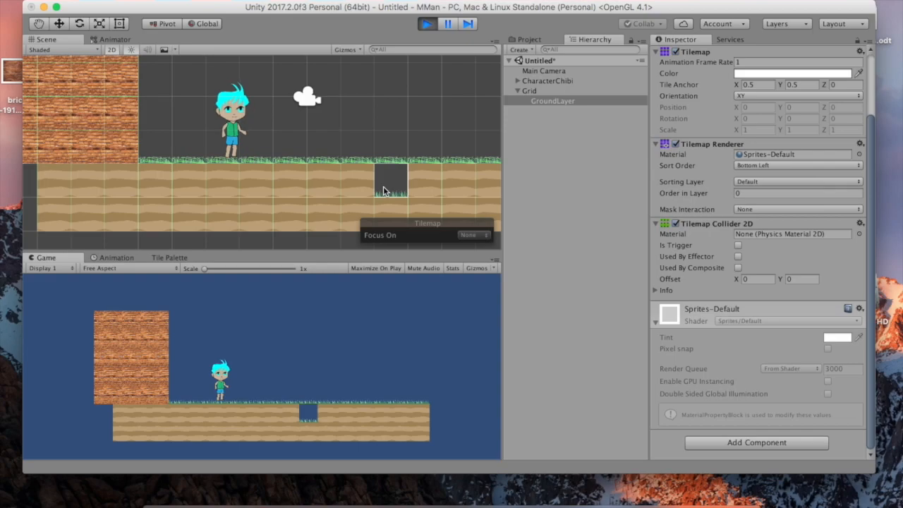
{"action": "scroll", "coordinate": [226, 166], "scroll_direction": "up", "scroll_amount": 5}
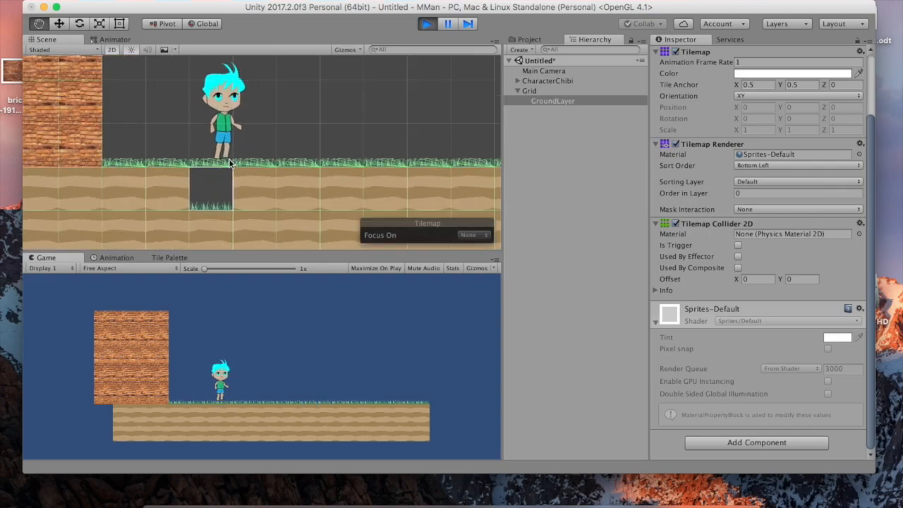
{"action": "scroll", "coordinate": [259, 157], "scroll_direction": "up", "scroll_amount": 3}
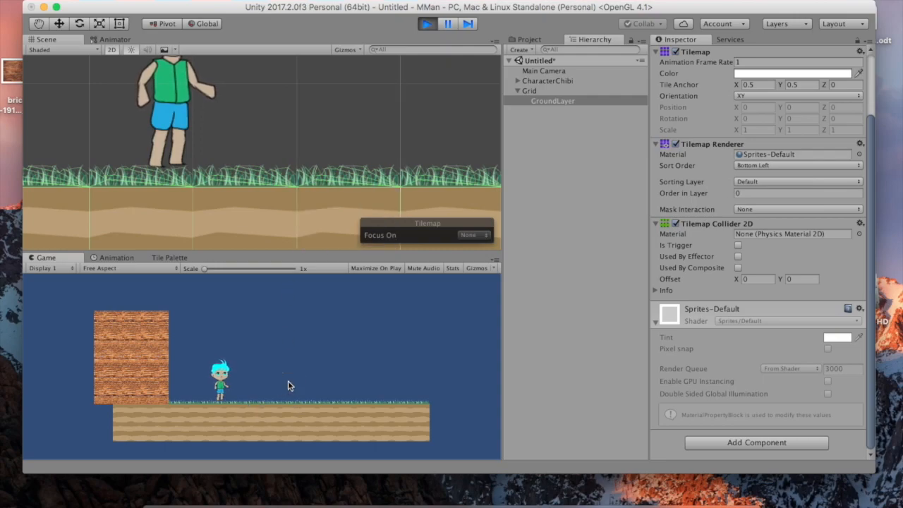
{"action": "key", "text": "Right"}
{"action": "key", "text": "Left"}
{"action": "key", "text": "Right"}
{"action": "key", "text": "Left"}
{"action": "key", "text": "Right"}
{"action": "key", "text": "Left"}
{"action": "key", "text": "Right"}
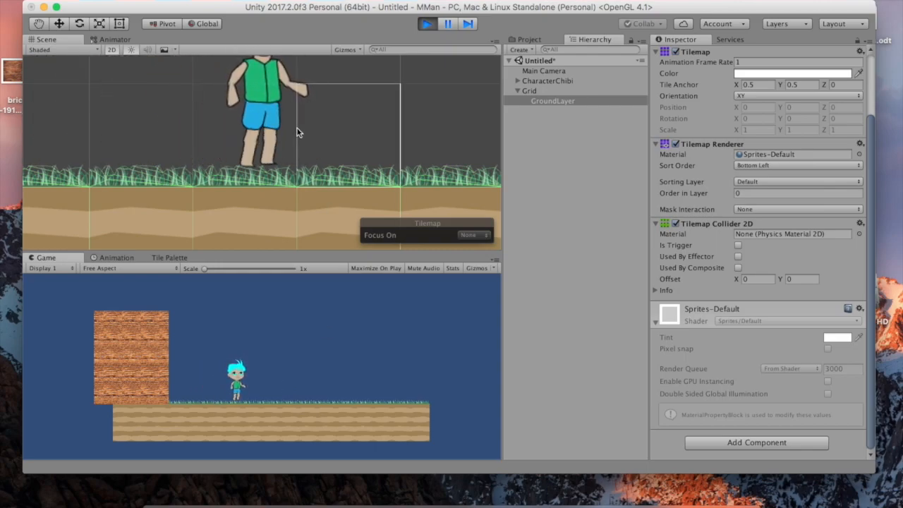
{"action": "left_click", "coordinate": [428, 24]}
Add a second Tilemap as a child of the existing Grid object
{"action": "right_click", "coordinate": [545, 131]}
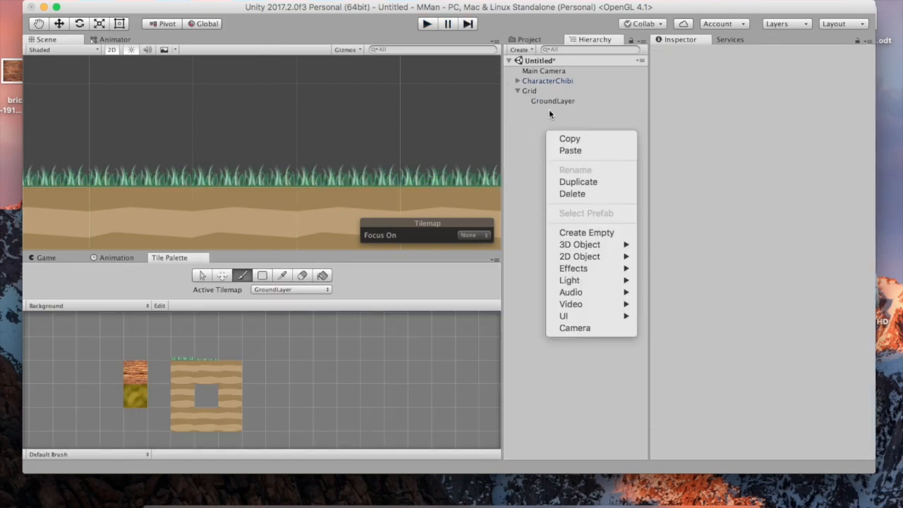
{"action": "left_click", "coordinate": [536, 88]}
{"action": "right_click", "coordinate": [535, 88]}
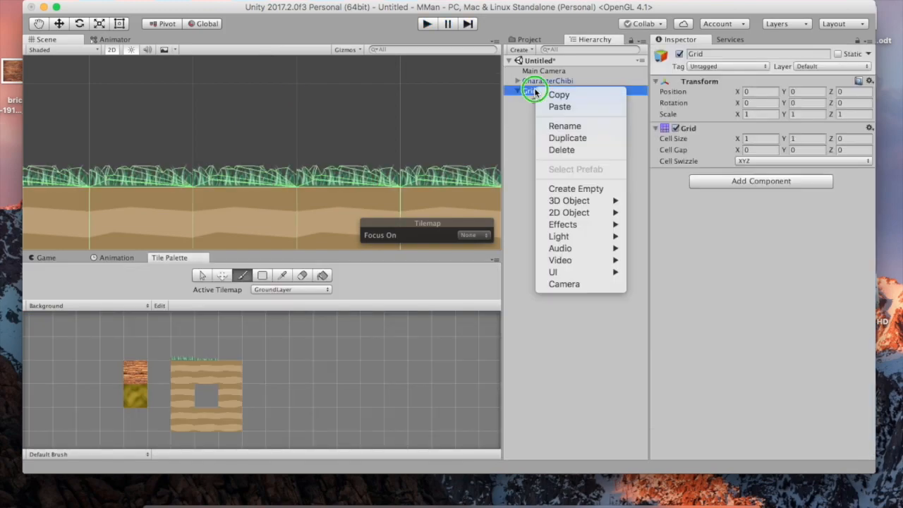
{"action": "mouse_move", "coordinate": [592, 212]}
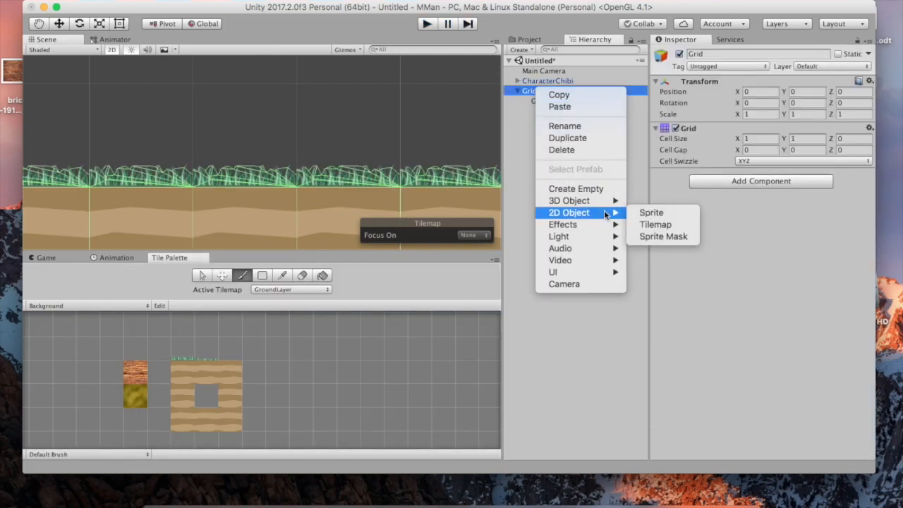
{"action": "left_click", "coordinate": [642, 224]}
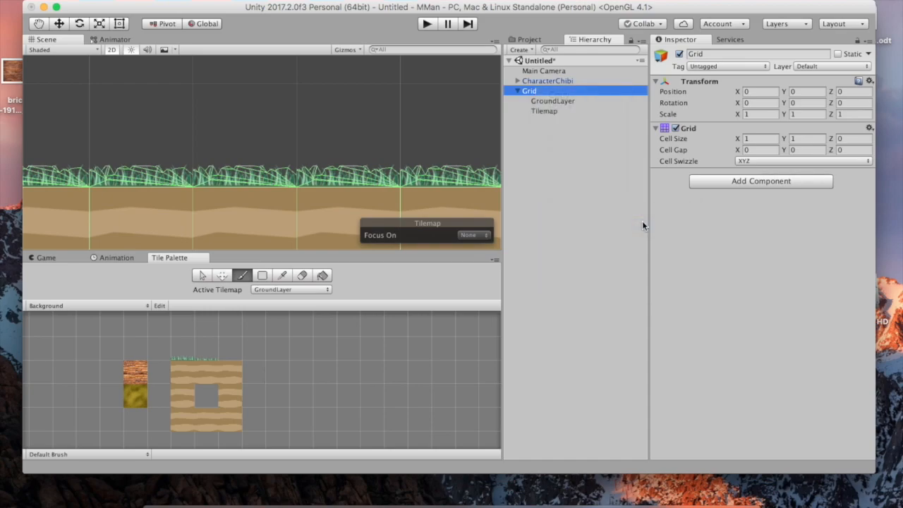
Create a Tilemap outside the existing Grid and delete the extra Grid object it brings along
{"action": "left_click", "coordinate": [537, 152]}
{"action": "right_click", "coordinate": [539, 169]}
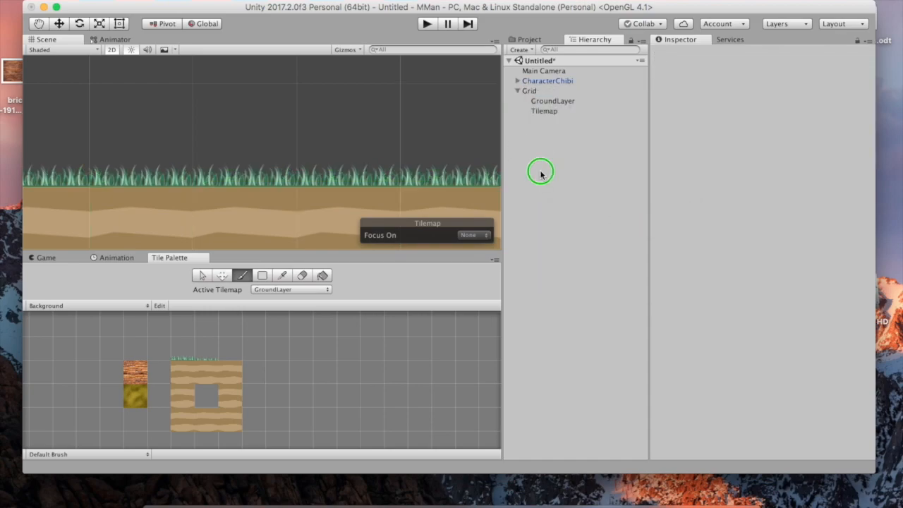
{"action": "mouse_move", "coordinate": [605, 293]}
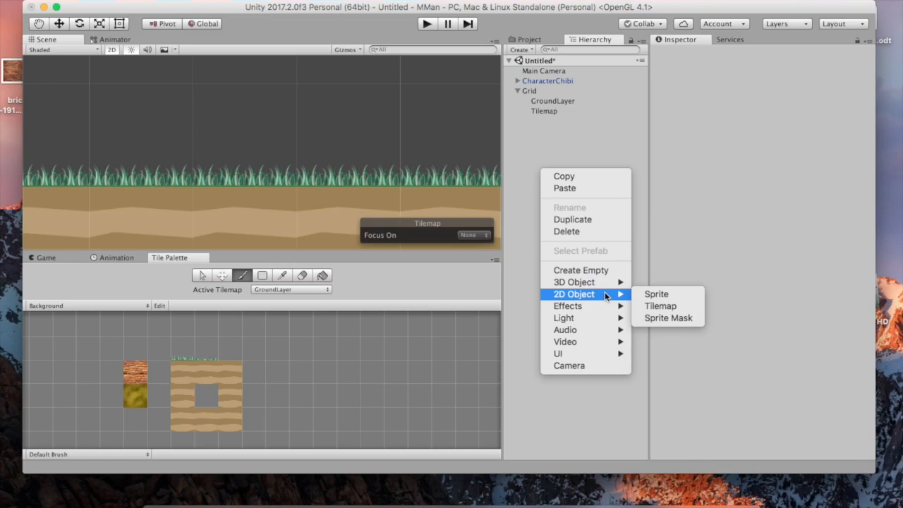
{"action": "left_click", "coordinate": [657, 306]}
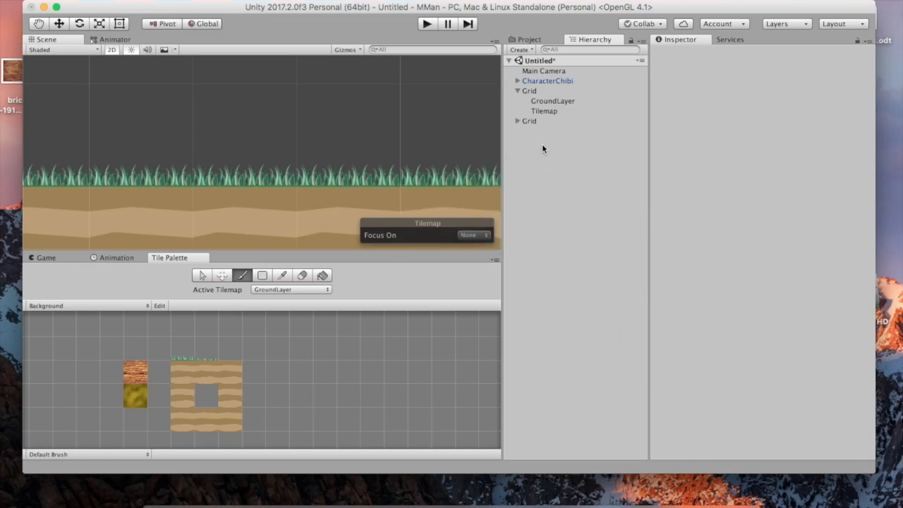
{"action": "left_click", "coordinate": [530, 122]}
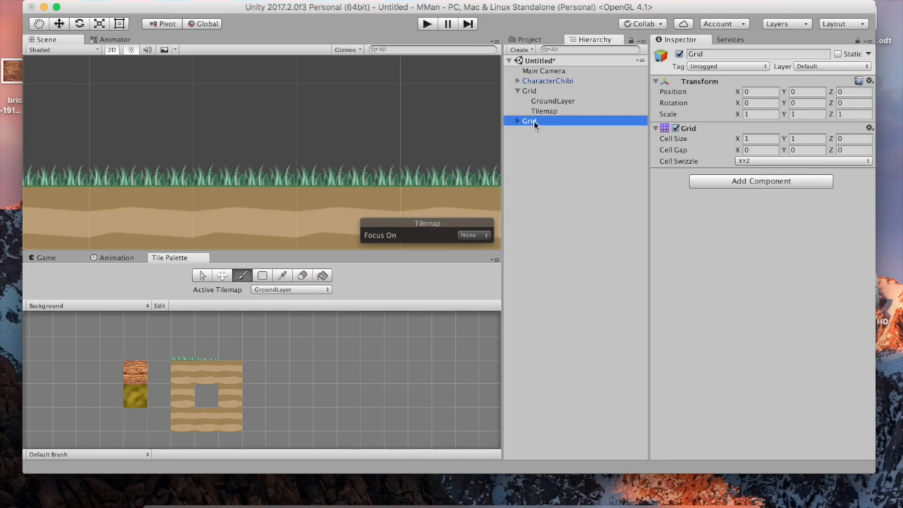
{"action": "right_click", "coordinate": [535, 124]}
{"action": "left_click", "coordinate": [543, 181]}
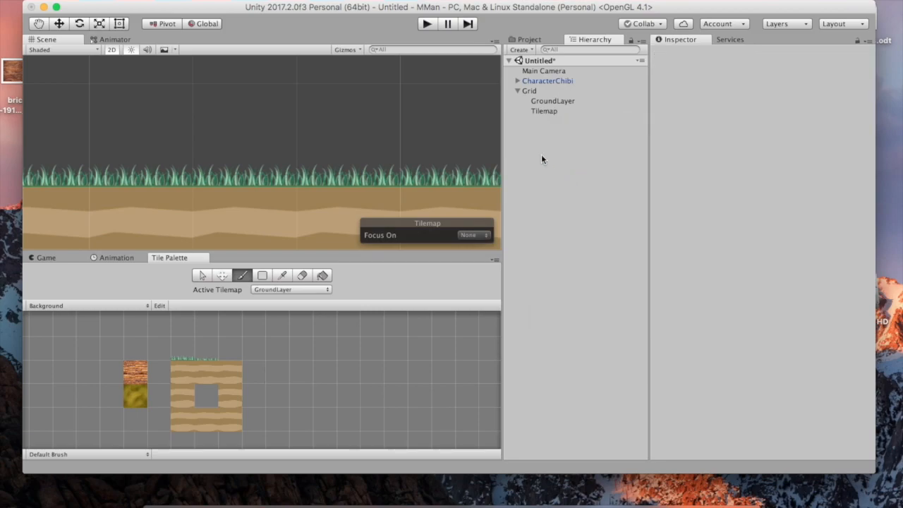
Rename the new Tilemap under Grid as Foreground
{"action": "left_click", "coordinate": [542, 111]}
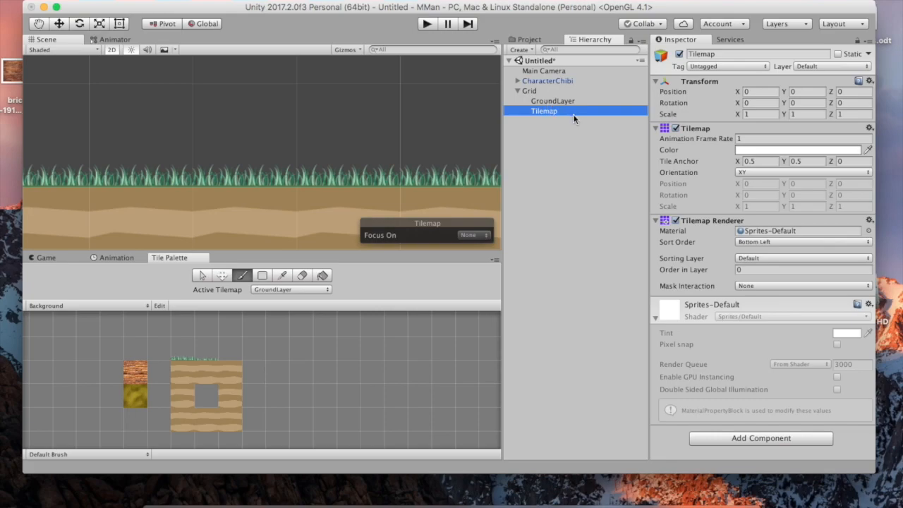
{"action": "scroll", "coordinate": [300, 149], "scroll_direction": "down", "scroll_amount": 5}
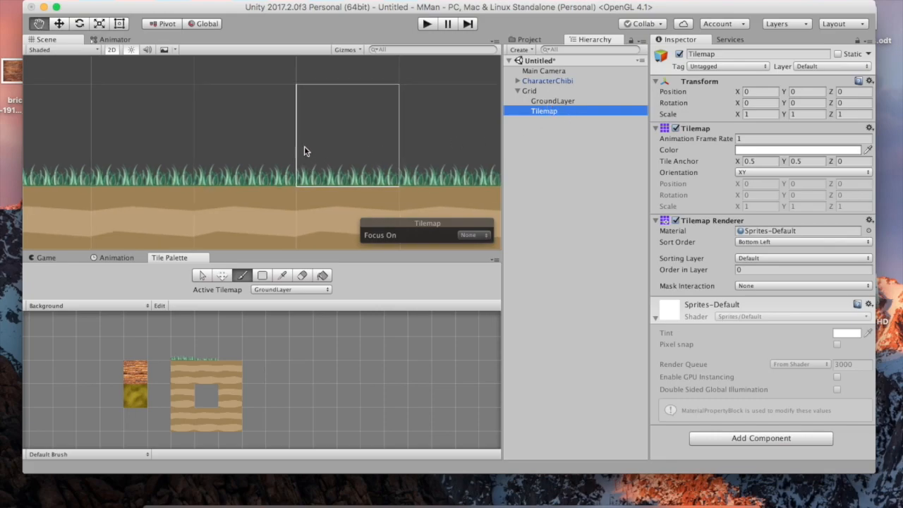
{"action": "left_click", "coordinate": [537, 110]}
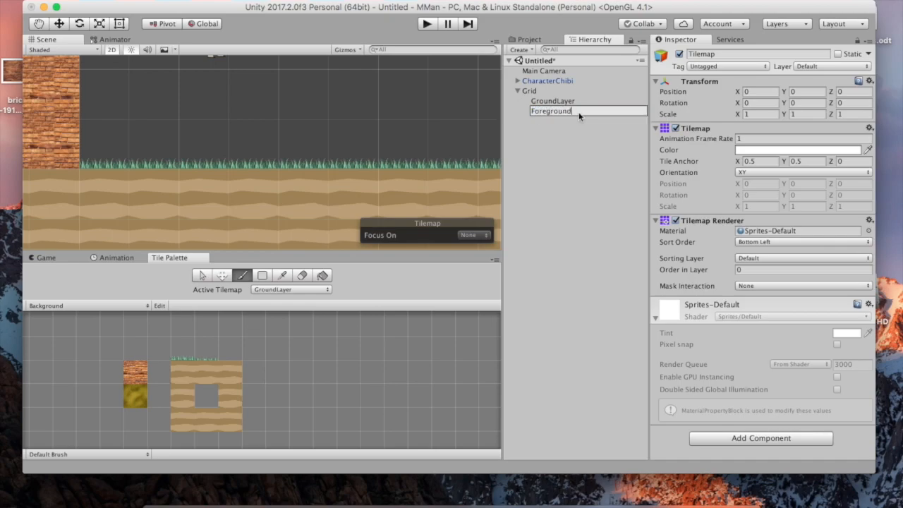
{"action": "key", "text": "Return"}
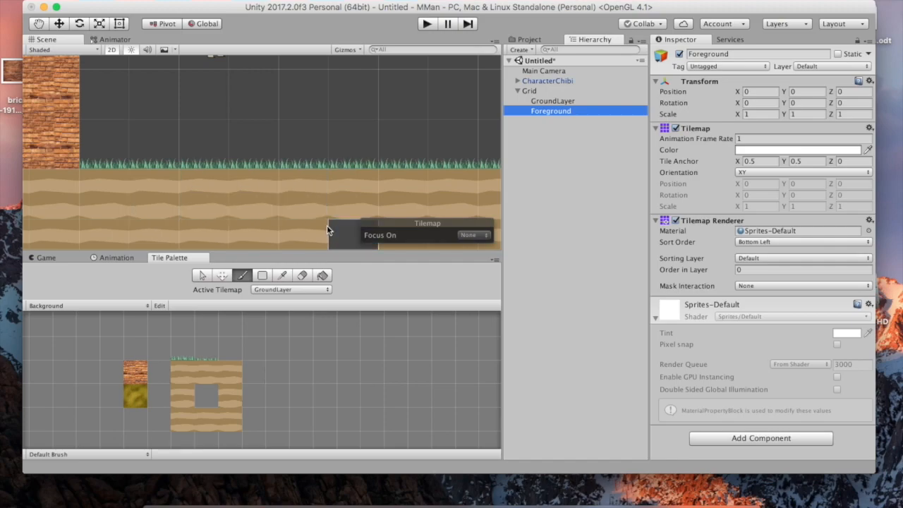
Erase the row of grass tiles along the top of the ground with GroundLayer as the active tilemap
{"action": "left_click", "coordinate": [317, 286]}
{"action": "left_click", "coordinate": [313, 287]}
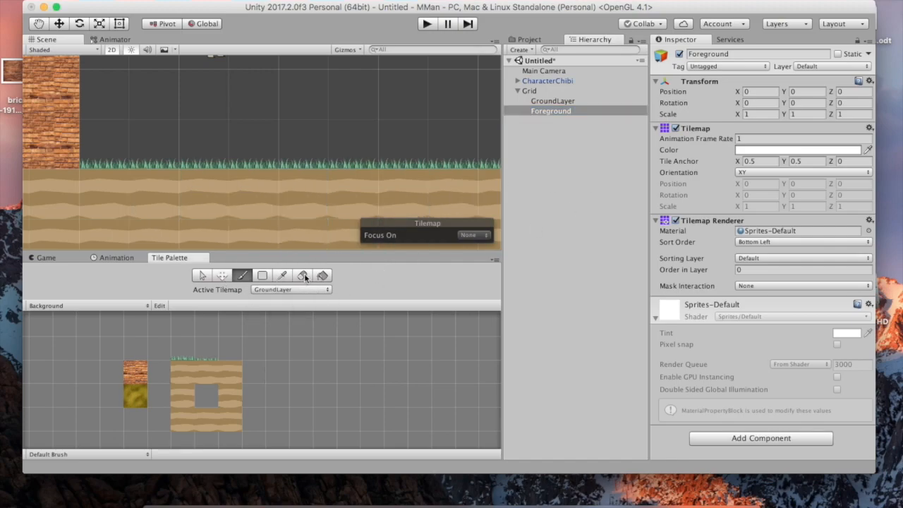
{"action": "left_click", "coordinate": [305, 276]}
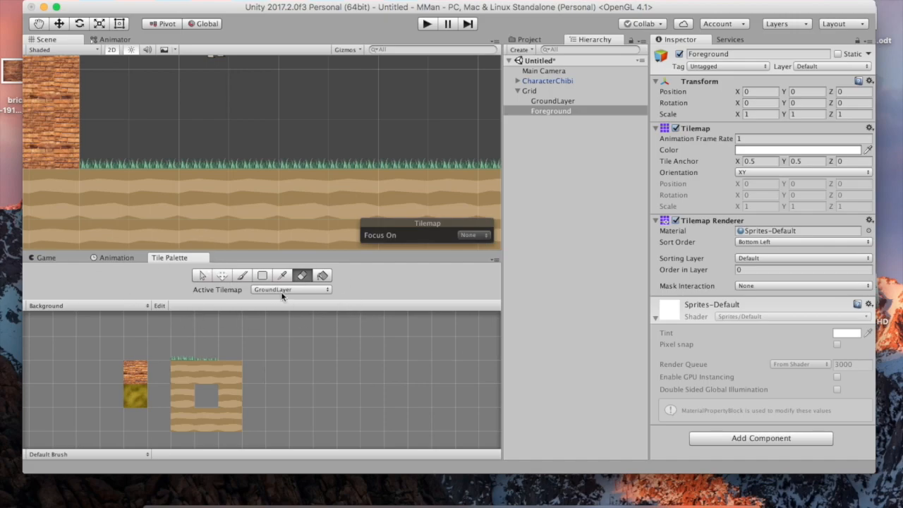
{"action": "mouse_move", "coordinate": [111, 151]}
{"action": "left_mouse_down"}
{"action": "mouse_move", "coordinate": [443, 146]}
{"action": "mouse_move", "coordinate": [387, 138]}
{"action": "left_mouse_up"}
{"action": "scroll", "coordinate": [387, 138], "scroll_direction": "down", "scroll_amount": 5}
{"action": "left_click", "coordinate": [466, 146]}
{"action": "left_click_drag", "start_coordinate": [466, 146], "coordinate": [484, 145]}
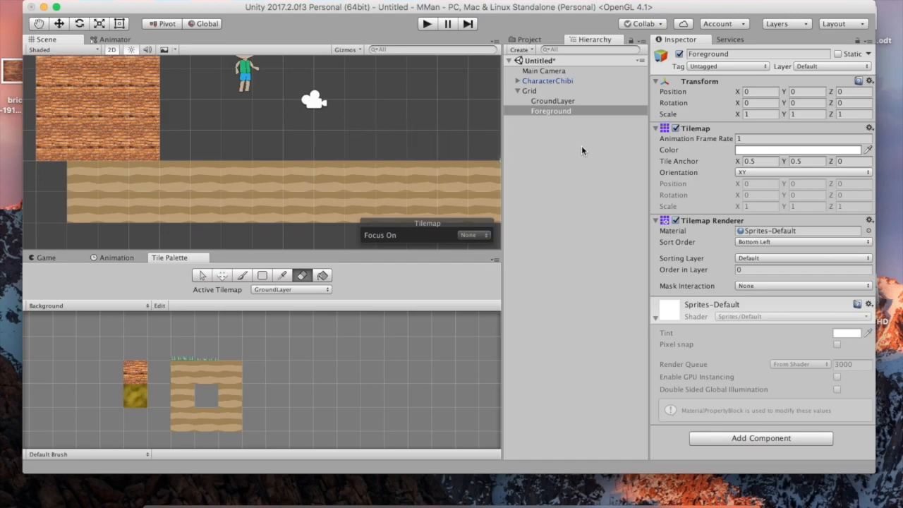
Set the Foreground tilemap's Order in Layer to 12
{"action": "left_click", "coordinate": [569, 111]}
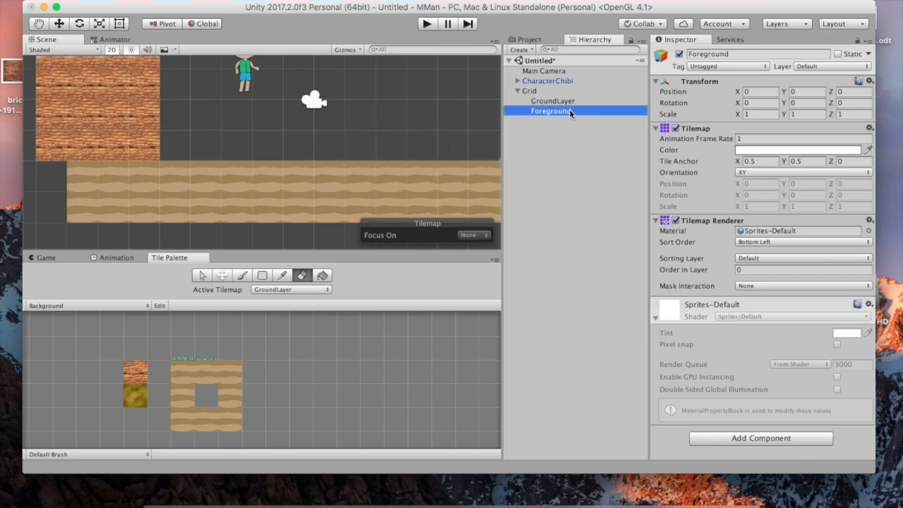
{"action": "left_click", "coordinate": [757, 268]}
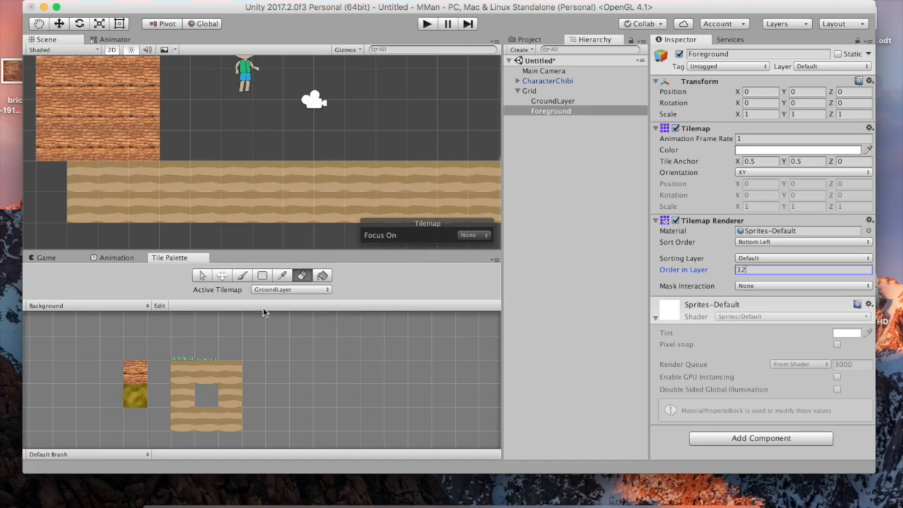
Expand the CharacterChibi rig and check the sprite order in layer of HeroAnim_Hip
{"action": "left_click", "coordinate": [545, 81]}
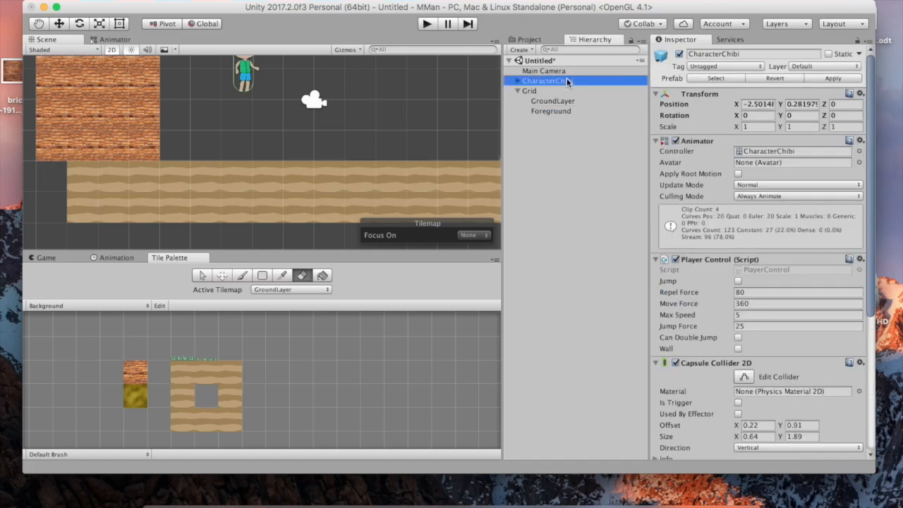
{"action": "left_click", "coordinate": [520, 80]}
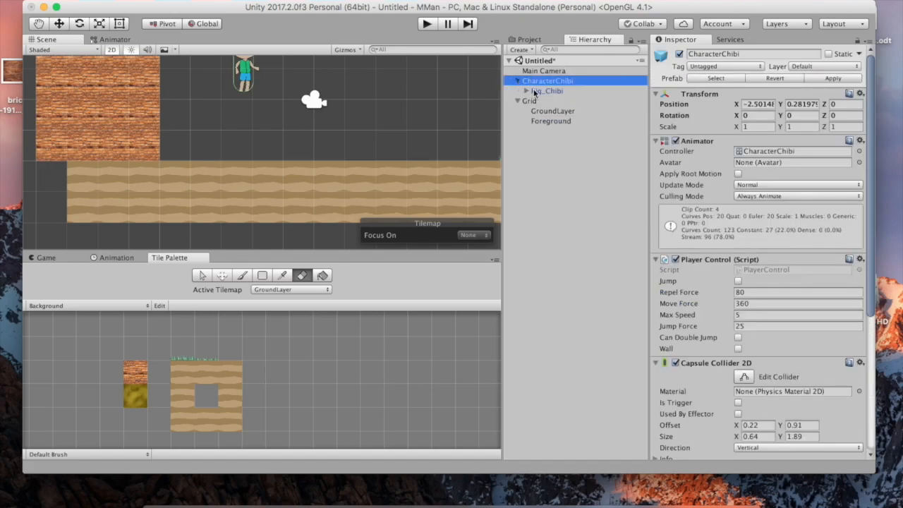
{"action": "left_click", "coordinate": [537, 90]}
{"action": "left_click", "coordinate": [525, 92]}
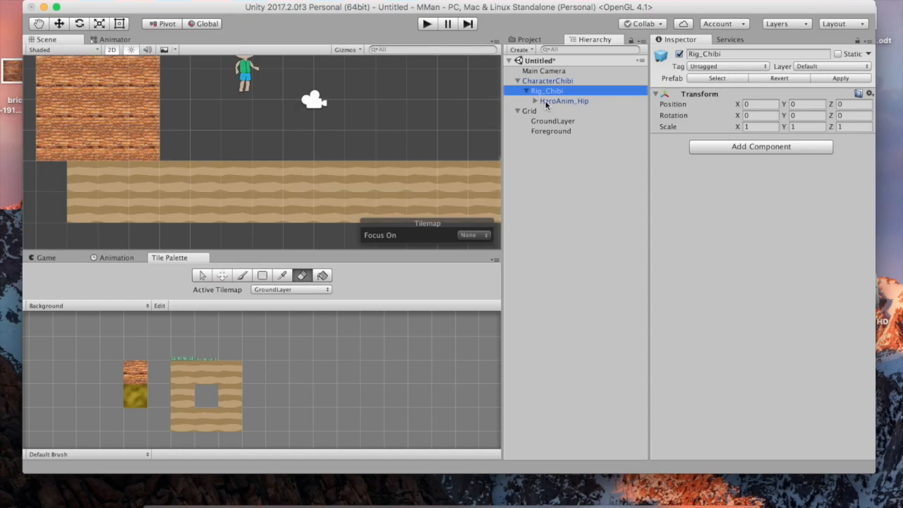
{"action": "left_click", "coordinate": [564, 101]}
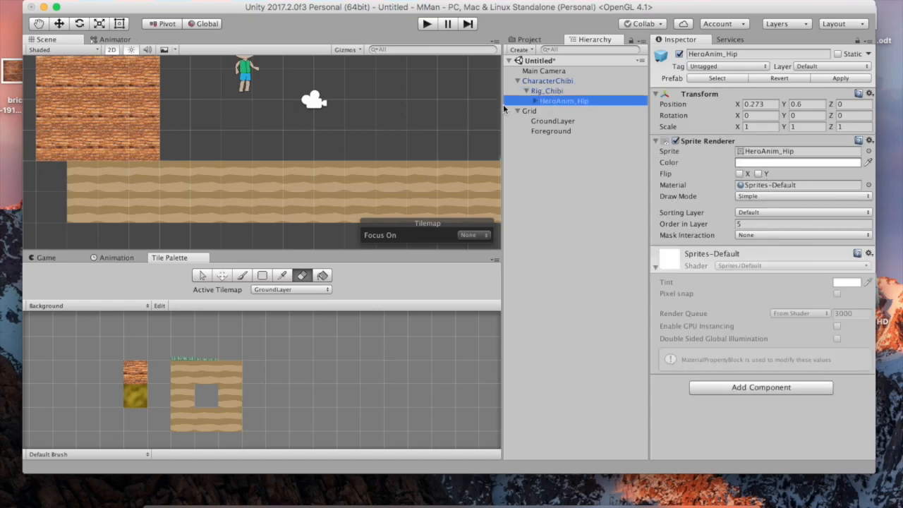
{"action": "left_click", "coordinate": [519, 81]}
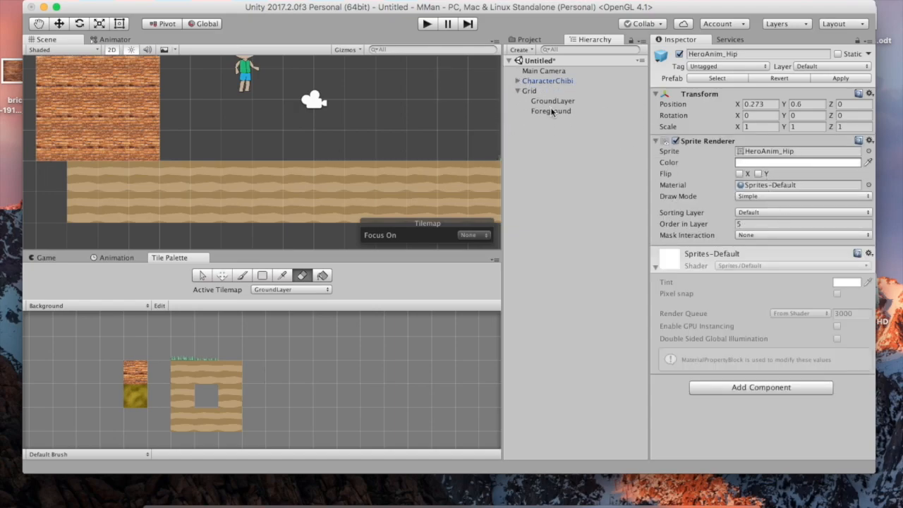
Set the Foreground tilemap's Order in Layer to 20
{"action": "left_click", "coordinate": [553, 111]}
{"action": "left_click", "coordinate": [766, 270]}
{"action": "type", "text": "20"}
{"action": "key", "text": "Tab"}
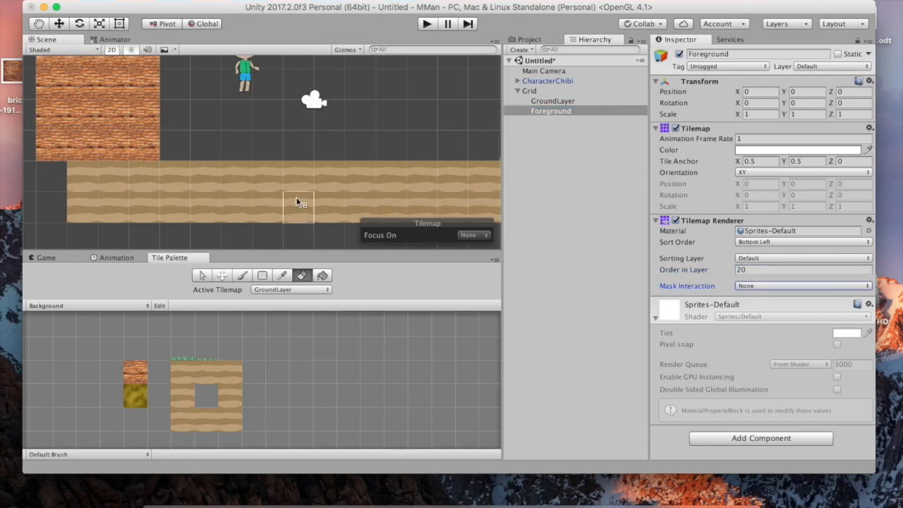
Paint a row of grass tiles along the top of the ground, starting beside the brick block
{"action": "left_click", "coordinate": [243, 275]}
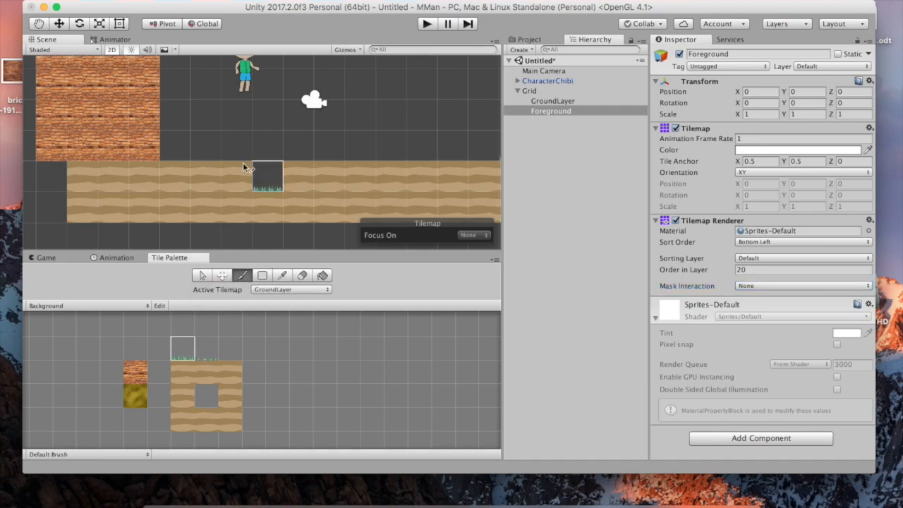
{"action": "mouse_move", "coordinate": [212, 156]}
{"action": "left_mouse_down"}
{"action": "mouse_move", "coordinate": [187, 158]}
{"action": "mouse_move", "coordinate": [451, 163]}
{"action": "left_mouse_up"}
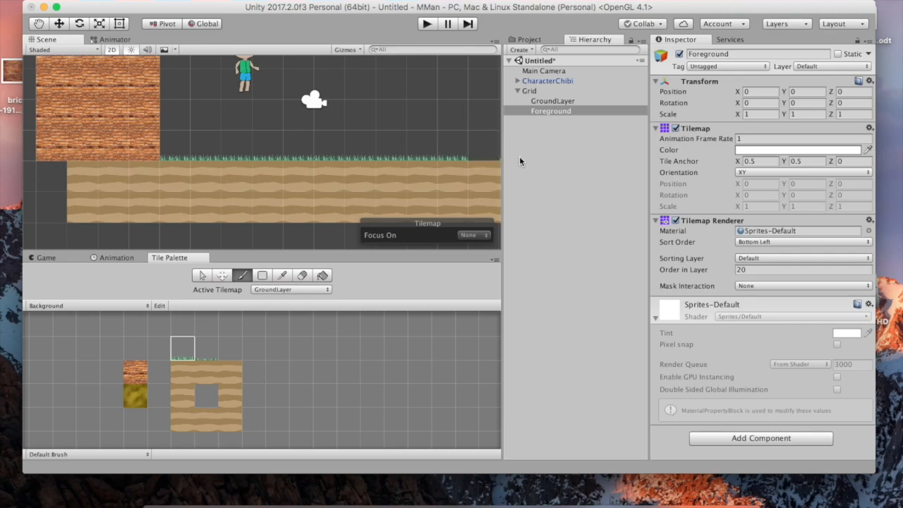
Play-test the scene, check the character's feet against the grass up close, and stop the playback
{"action": "left_click", "coordinate": [426, 24]}
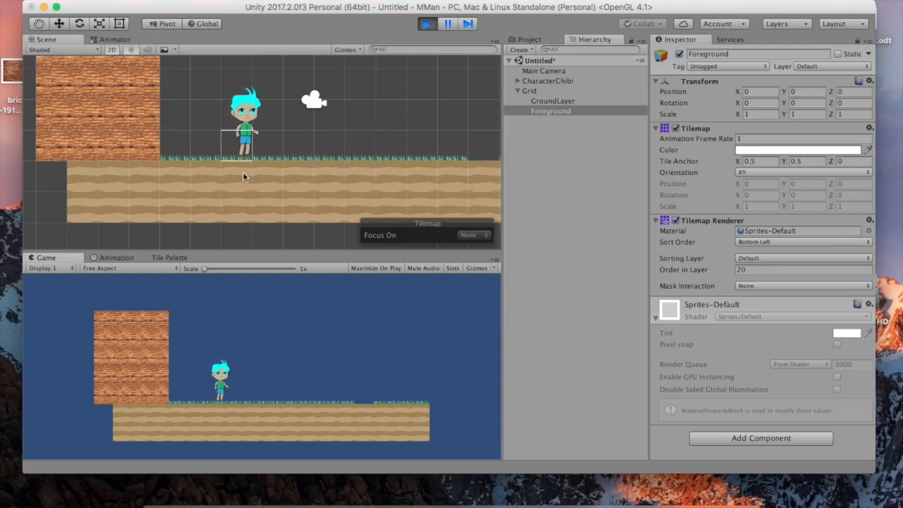
{"action": "scroll", "coordinate": [247, 161], "scroll_direction": "up", "scroll_amount": 4}
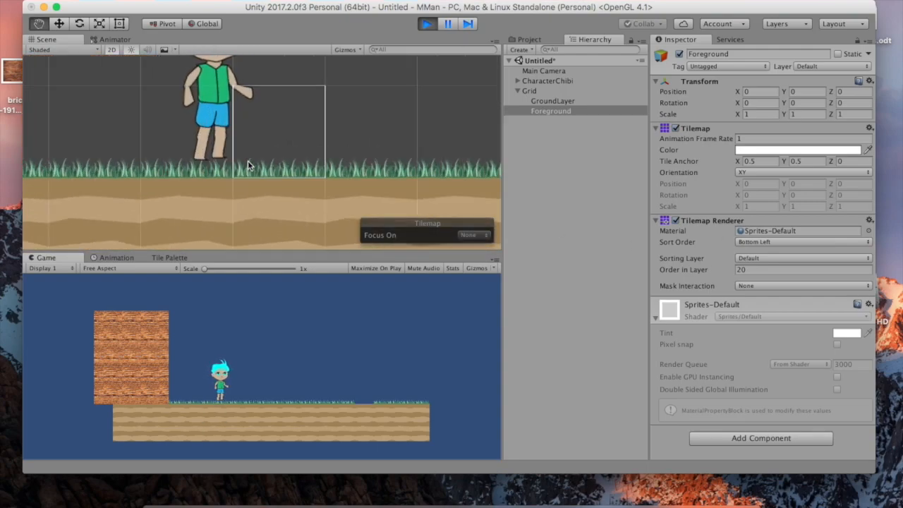
{"action": "left_click", "coordinate": [575, 102]}
{"action": "left_click", "coordinate": [572, 112]}
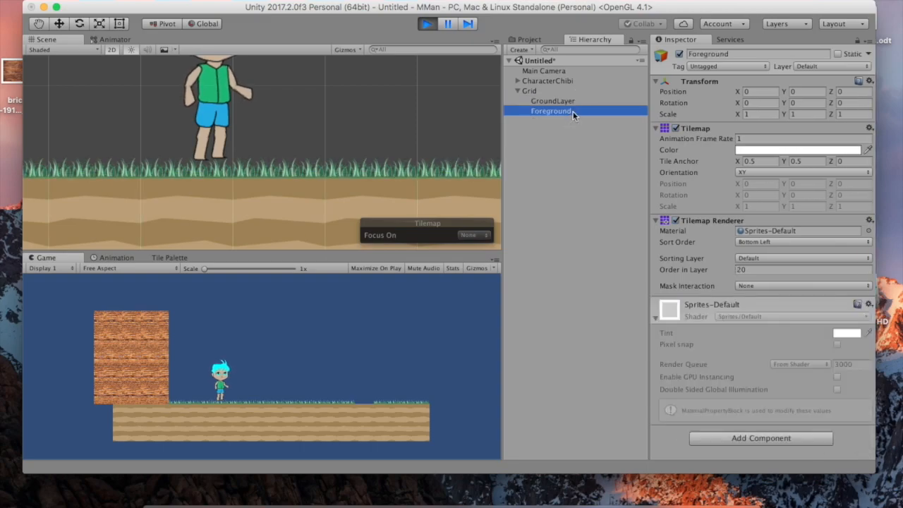
{"action": "left_click", "coordinate": [433, 23]}
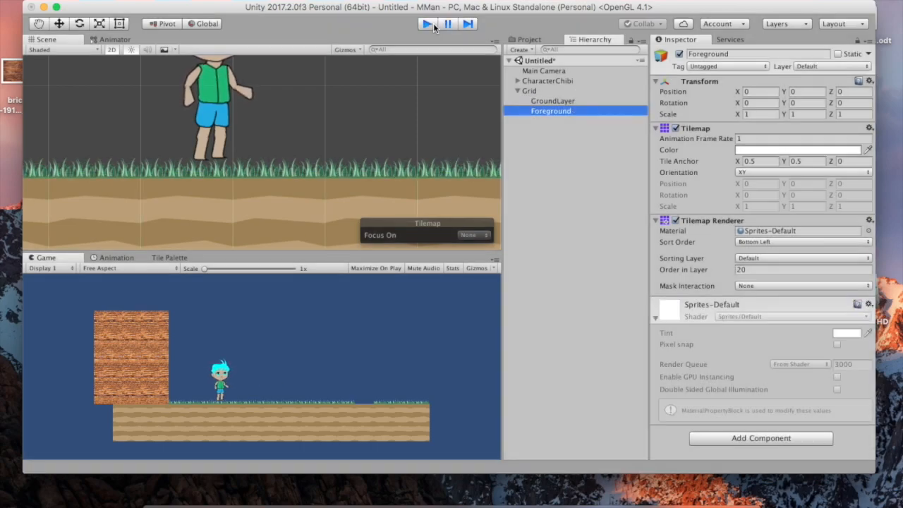
Compare the components and collider outlines of the Foreground and GroundLayer tilemaps
{"action": "left_click", "coordinate": [541, 102]}
{"action": "left_click", "coordinate": [556, 112]}
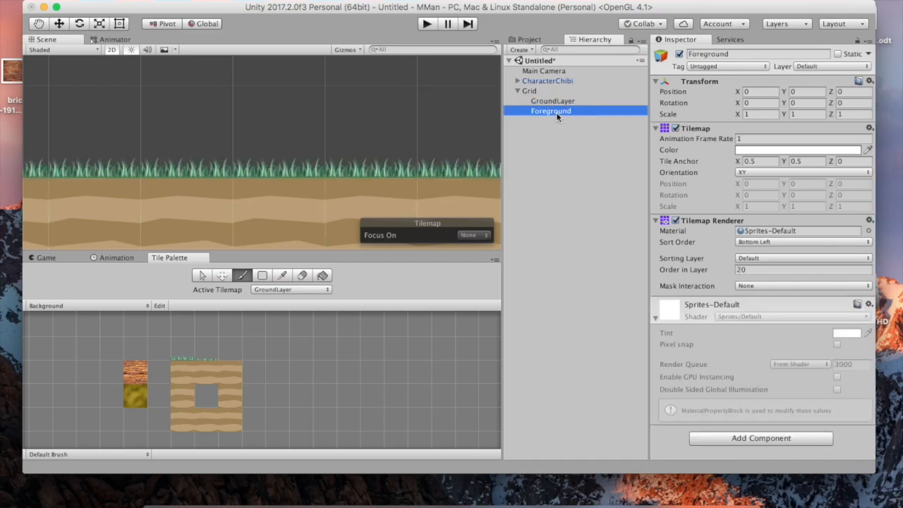
{"action": "left_click", "coordinate": [556, 103]}
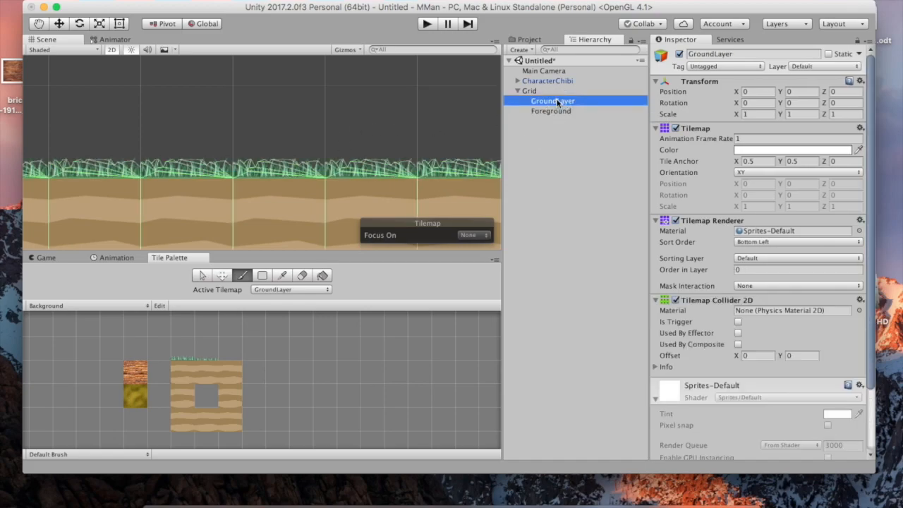
Run the scene with GroundLayer selected and walk the character back and forth over the grass
{"action": "left_click", "coordinate": [431, 25]}
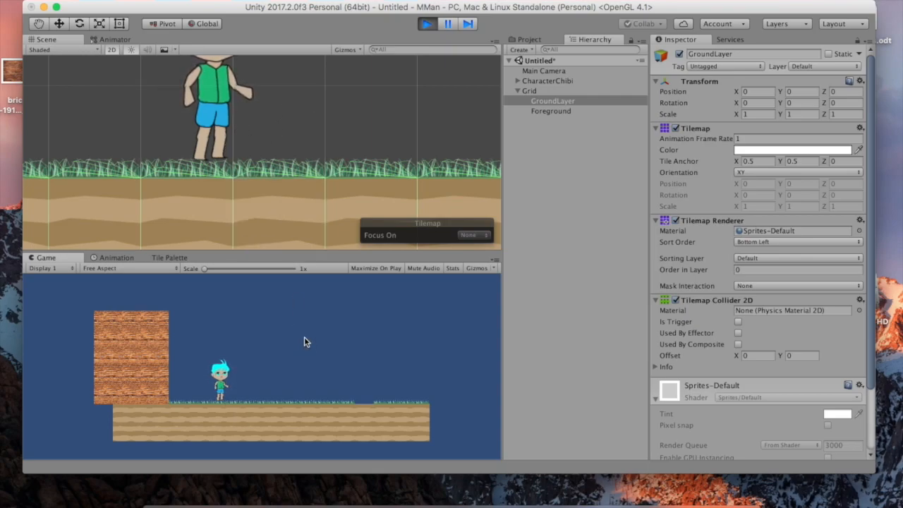
{"action": "key", "text": "Right"}
{"action": "key", "text": "Left"}
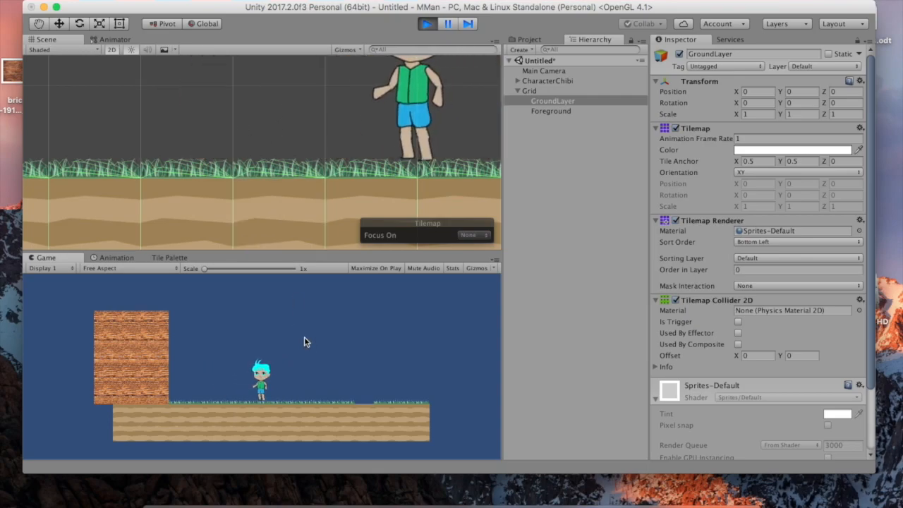
{"action": "key", "text": "Left"}
{"action": "key", "text": "Right"}
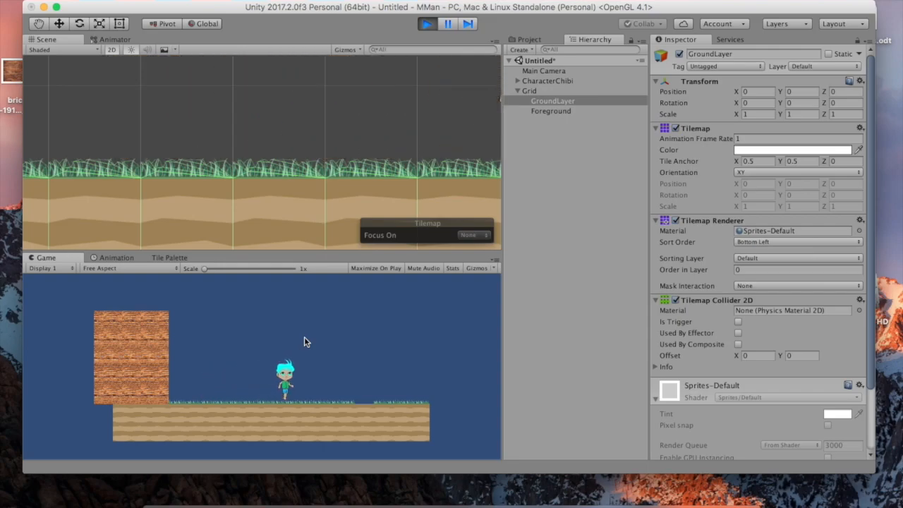
Walk the character back and forth across the ground once more and stop the playback
{"action": "key", "text": "Left"}
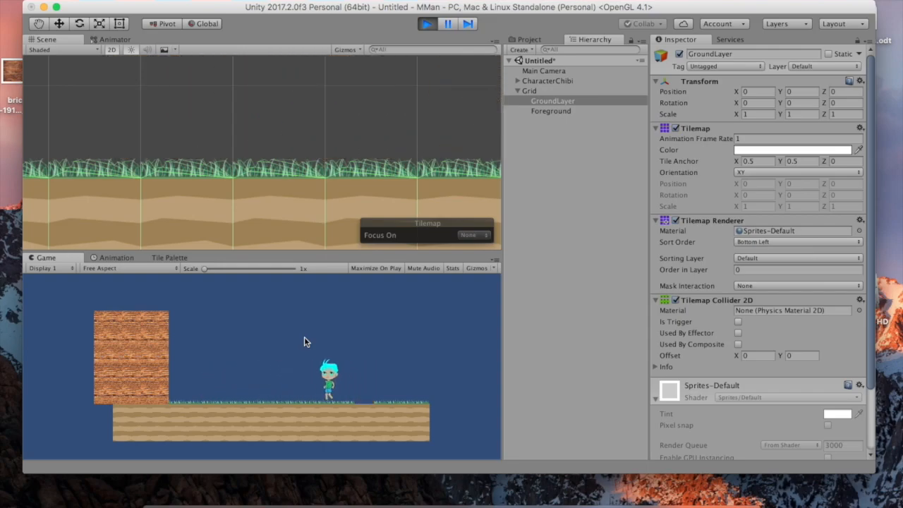
{"action": "key", "text": "Right"}
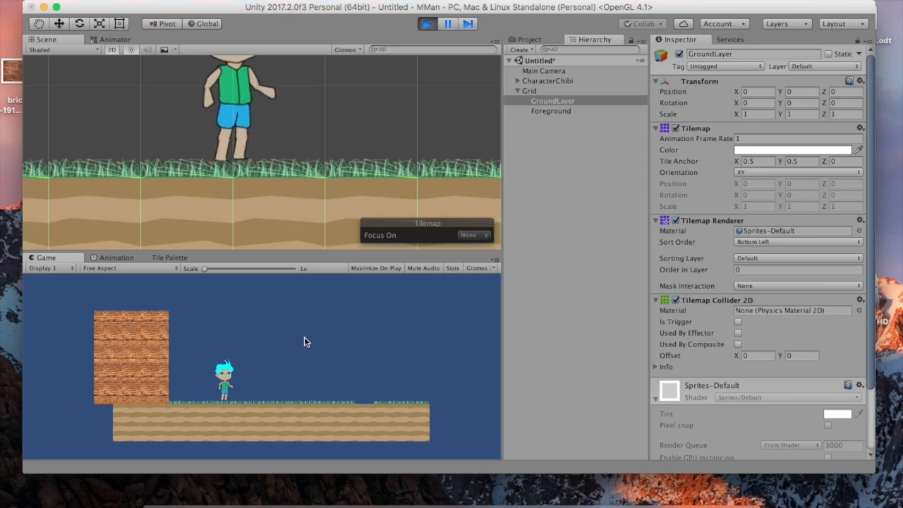
{"action": "left_click", "coordinate": [427, 23]}
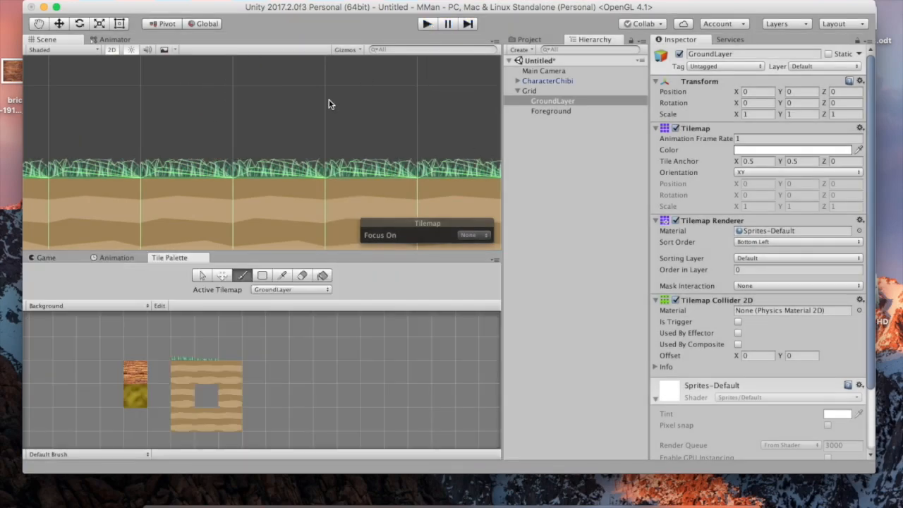
Erase the row of grass tiles on GroundLayer from the top of the ground, starting beside the brick block
{"action": "left_click", "coordinate": [305, 278]}
{"action": "mouse_move", "coordinate": [176, 137]}
{"action": "left_mouse_down"}
{"action": "mouse_move", "coordinate": [366, 131]}
{"action": "mouse_move", "coordinate": [130, 133]}
{"action": "mouse_move", "coordinate": [430, 134]}
{"action": "left_mouse_up"}
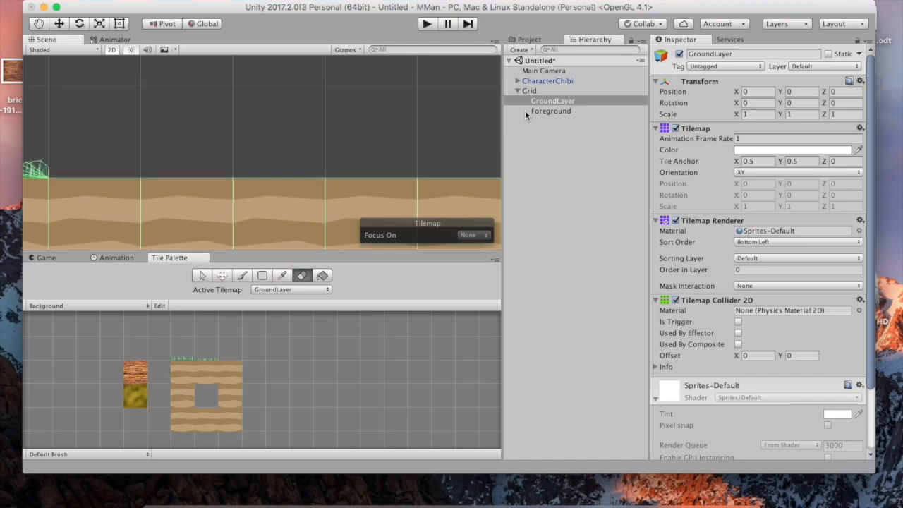
{"action": "left_click", "coordinate": [547, 111]}
{"action": "scroll", "coordinate": [269, 118], "scroll_direction": "down", "scroll_amount": 1}
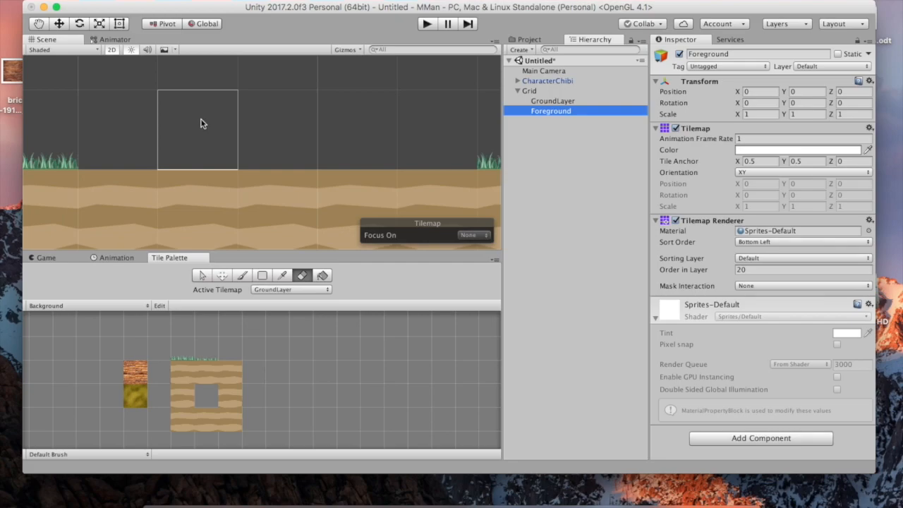
{"action": "scroll", "coordinate": [198, 123], "scroll_direction": "down", "scroll_amount": 1}
{"action": "left_click", "coordinate": [553, 101]}
{"action": "mouse_move", "coordinate": [68, 136]}
{"action": "left_mouse_down"}
{"action": "mouse_move", "coordinate": [430, 131]}
{"action": "mouse_move", "coordinate": [295, 120]}
{"action": "left_mouse_up"}
{"action": "scroll", "coordinate": [342, 122], "scroll_direction": "down", "scroll_amount": 5}
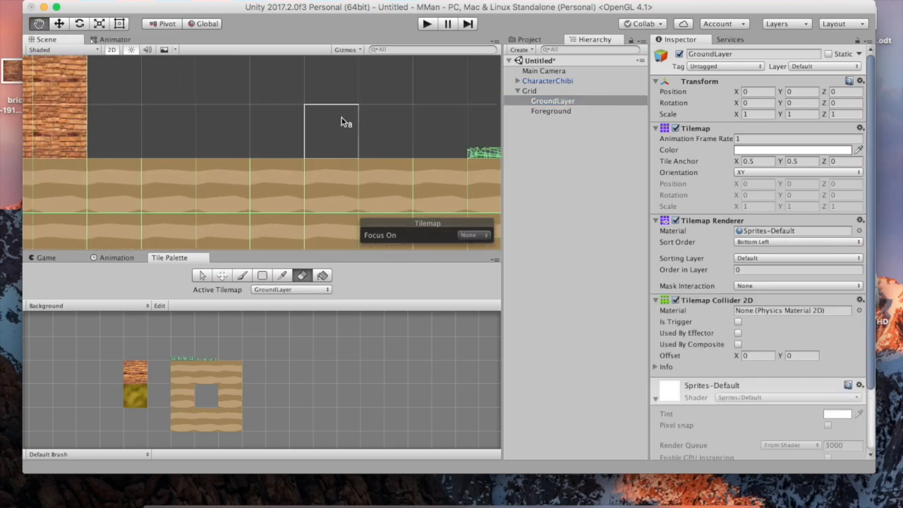
{"action": "left_click_drag", "start_coordinate": [427, 149], "coordinate": [313, 132]}
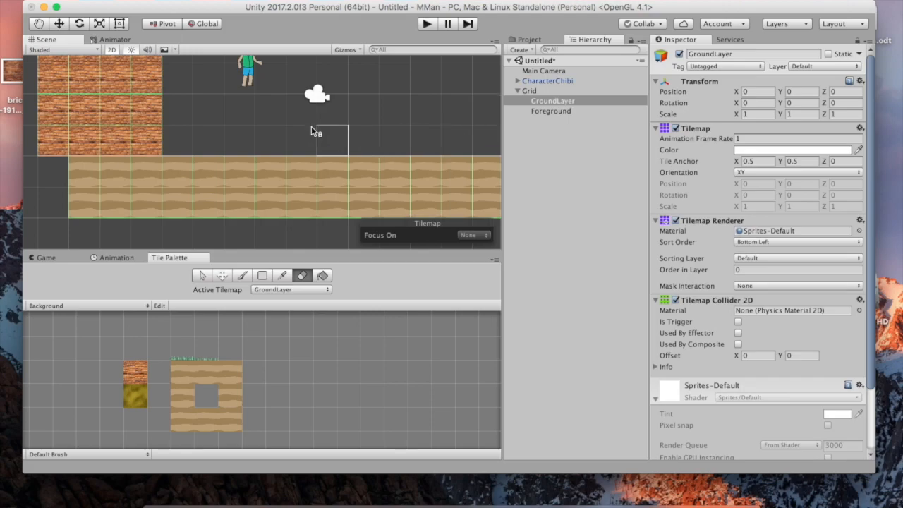
Make Foreground the active tilemap and paint eight grass tiles along the ground, starting beside the brick block
{"action": "left_click", "coordinate": [526, 111]}
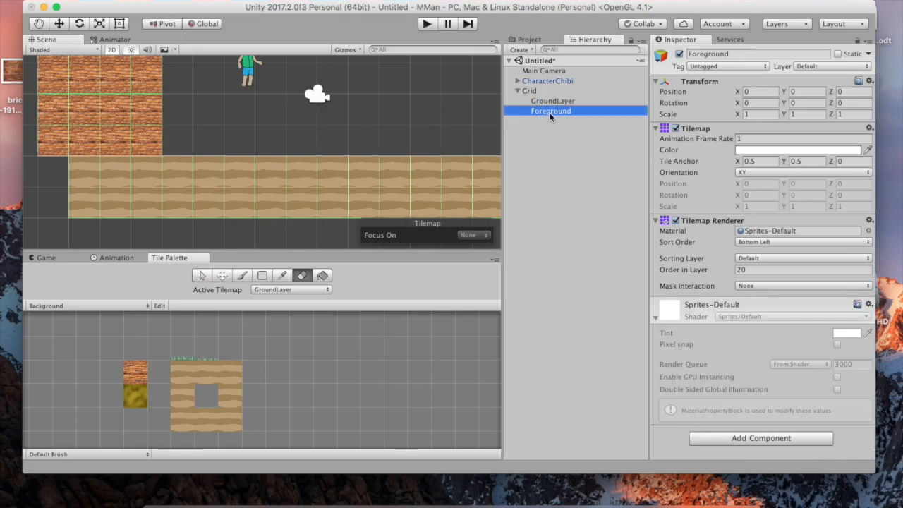
{"action": "left_click", "coordinate": [286, 290]}
{"action": "left_click", "coordinate": [288, 300]}
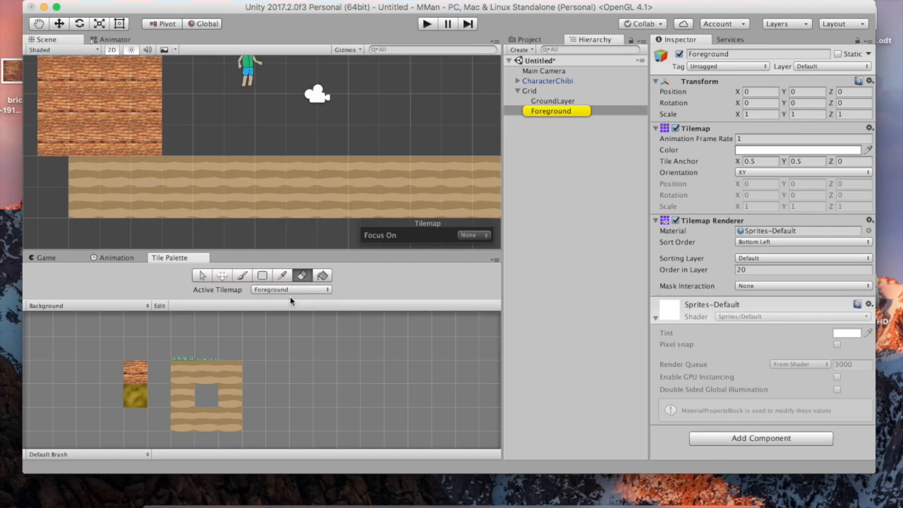
{"action": "left_click", "coordinate": [243, 276]}
{"action": "left_click", "coordinate": [182, 349]}
{"action": "left_click_drag", "start_coordinate": [190, 146], "coordinate": [406, 147]}
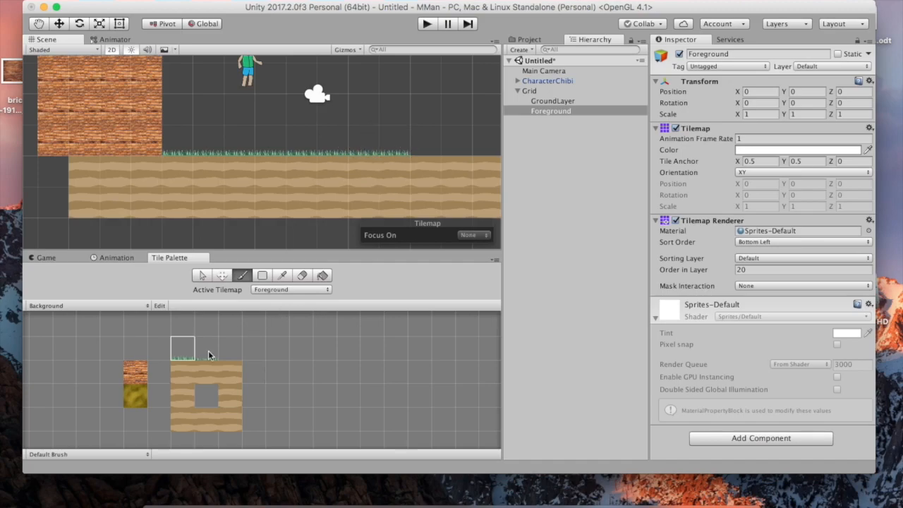
Paint a brick column one tile wide and three tiles high on Foreground at the end of the grass, erasing the extra column
{"action": "left_click", "coordinate": [135, 380]}
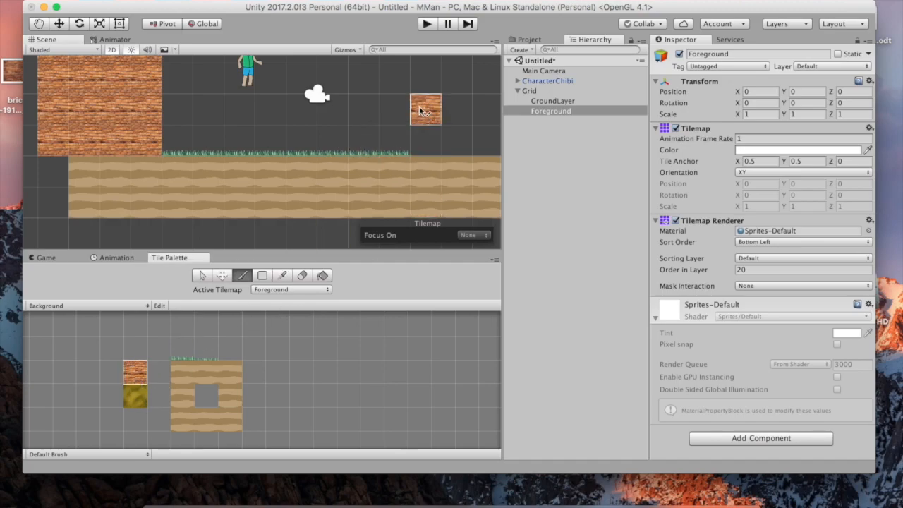
{"action": "left_click", "coordinate": [418, 98]}
{"action": "mouse_move", "coordinate": [417, 98]}
{"action": "left_mouse_down"}
{"action": "mouse_move", "coordinate": [445, 134]}
{"action": "mouse_move", "coordinate": [426, 88]}
{"action": "mouse_move", "coordinate": [445, 120]}
{"action": "left_mouse_up"}
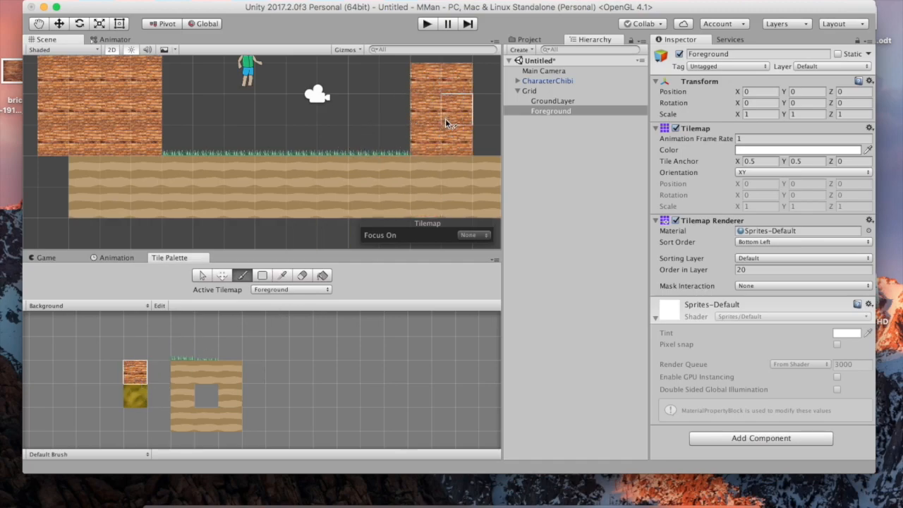
{"action": "left_click", "coordinate": [302, 275]}
{"action": "left_click_drag", "start_coordinate": [457, 78], "coordinate": [468, 139]}
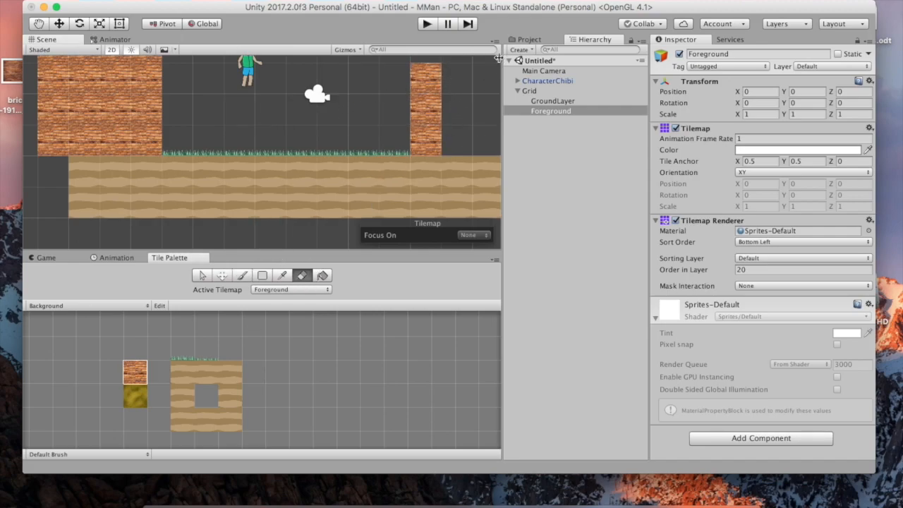
Play-test the scene, walk the character repeatedly through the foreground grass and behind the brick column, and stop the playback
{"action": "left_click", "coordinate": [426, 23]}
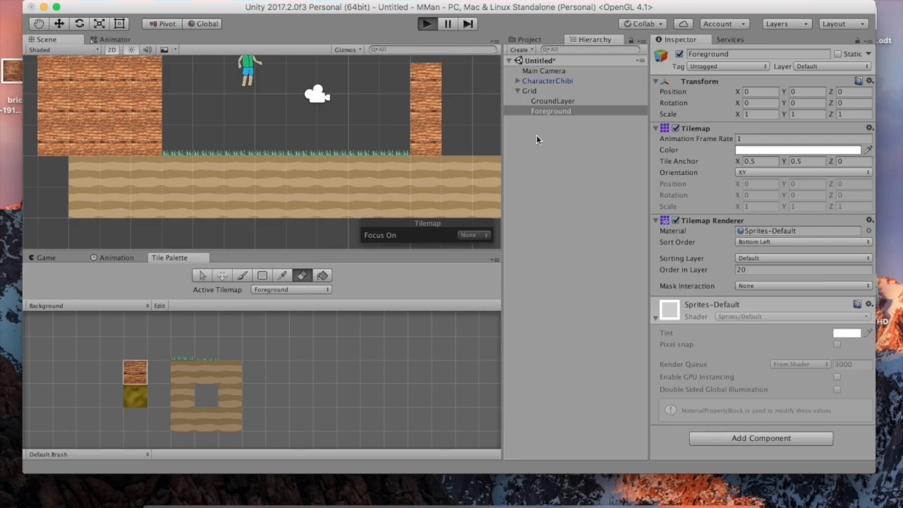
{"action": "key", "text": "Right"}
{"action": "scroll", "coordinate": [195, 170], "scroll_direction": "up", "scroll_amount": 10}
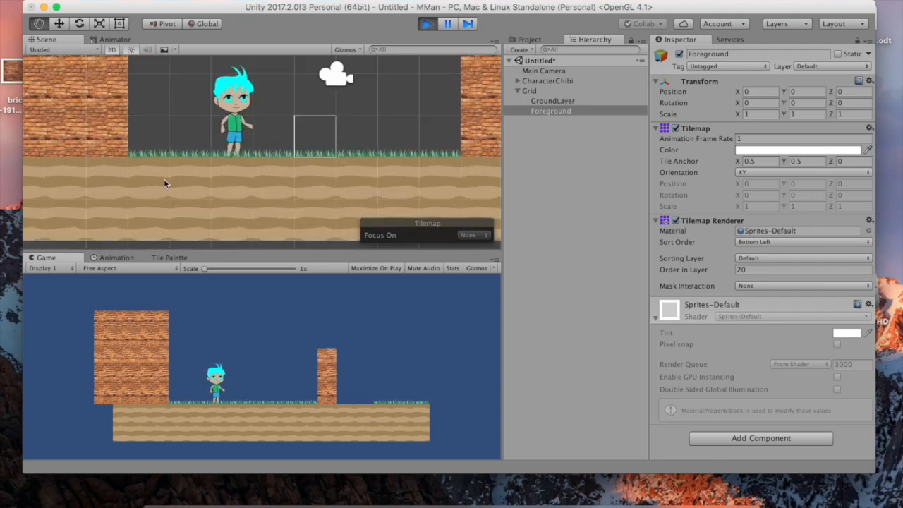
{"action": "scroll", "coordinate": [274, 155], "scroll_direction": "down", "scroll_amount": 5}
{"action": "key", "text": "Left"}
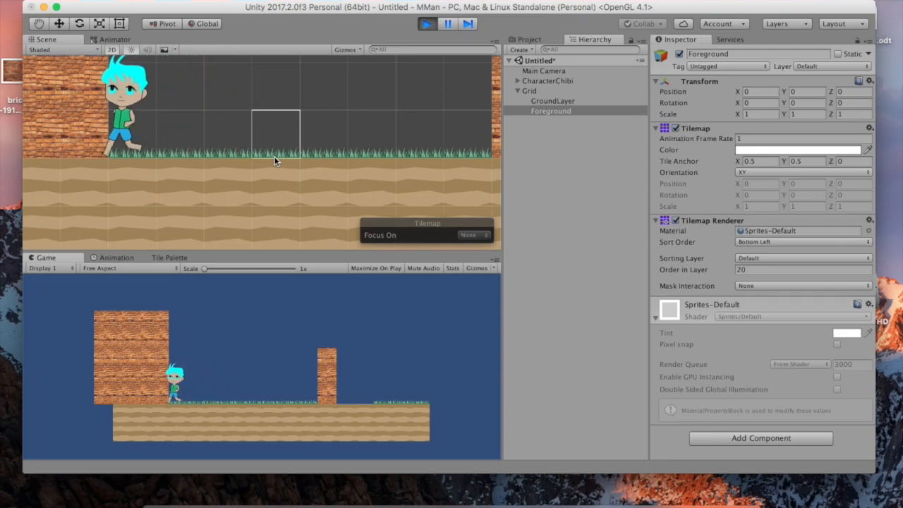
{"action": "key", "text": "Right"}
{"action": "key", "text": "Right"}
{"action": "key", "text": "Left"}
{"action": "key", "text": "Right"}
{"action": "key", "text": "Right"}
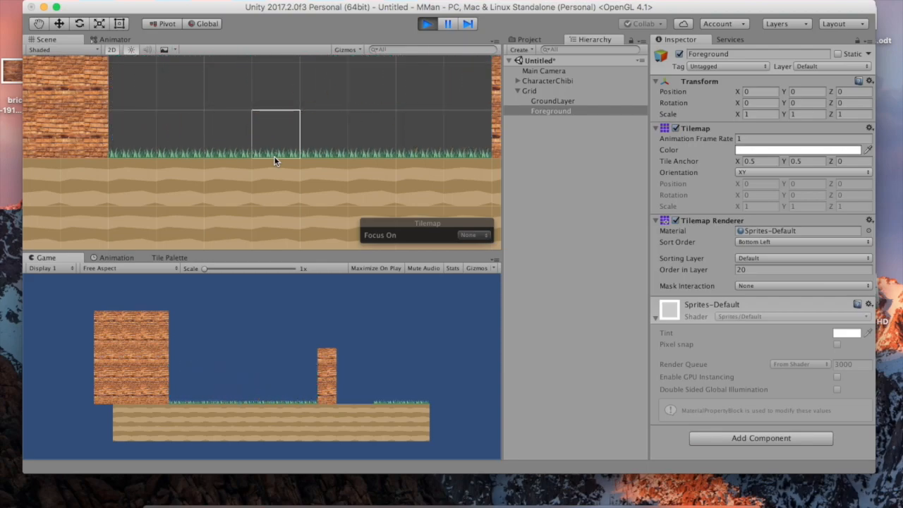
{"action": "key", "text": "Left"}
{"action": "key", "text": "Right"}
{"action": "key", "text": "Left"}
{"action": "key", "text": "Right"}
{"action": "key", "text": "Left"}
{"action": "key", "text": "Right"}
{"action": "key", "text": "Left"}
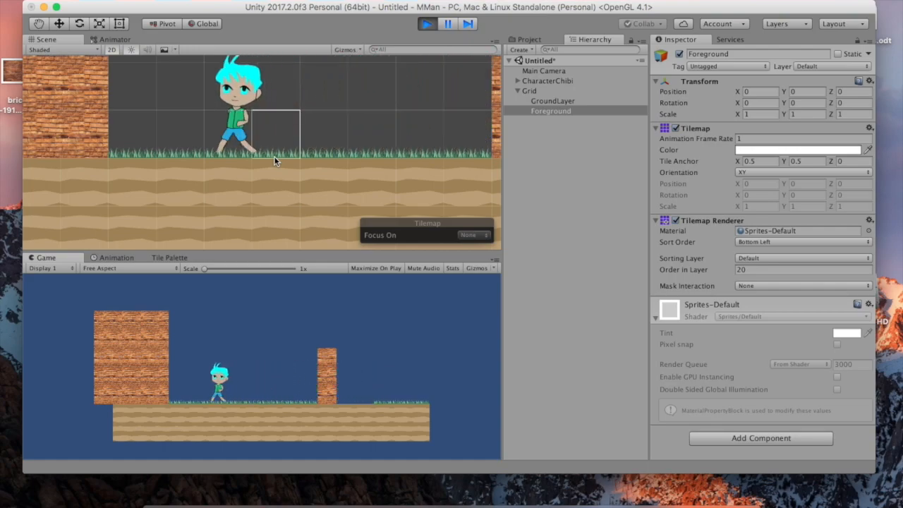
{"action": "key", "text": "Right"}
{"action": "key", "text": "Left"}
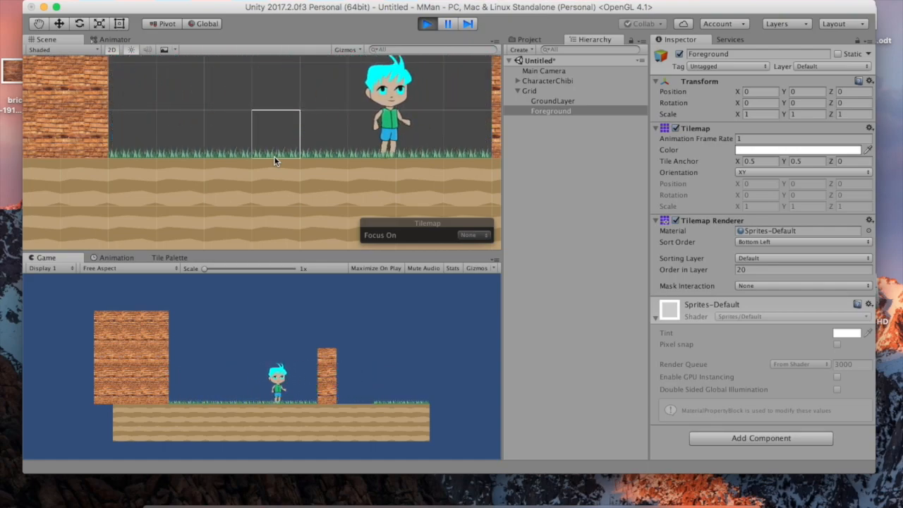
{"action": "key", "text": "Right"}
{"action": "left_click", "coordinate": [427, 24]}
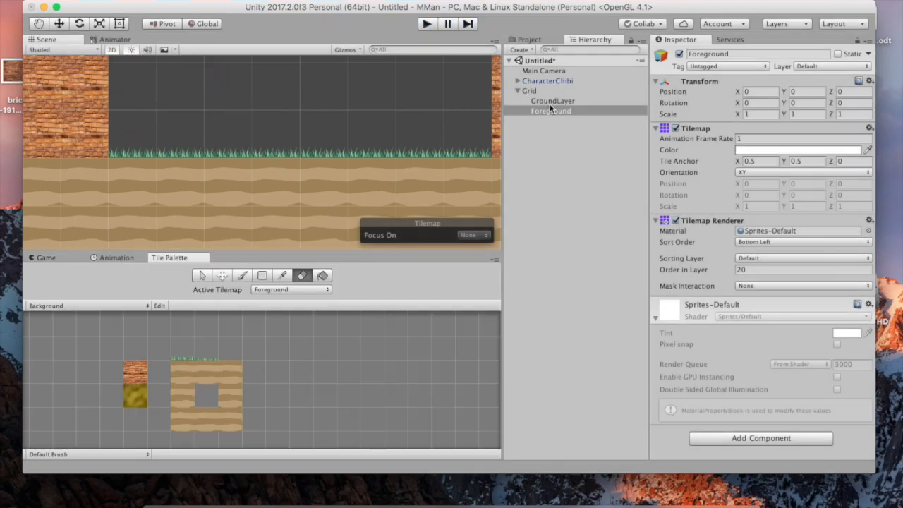
Set the tag of GroundLayer to Ground
{"action": "left_click", "coordinate": [552, 102]}
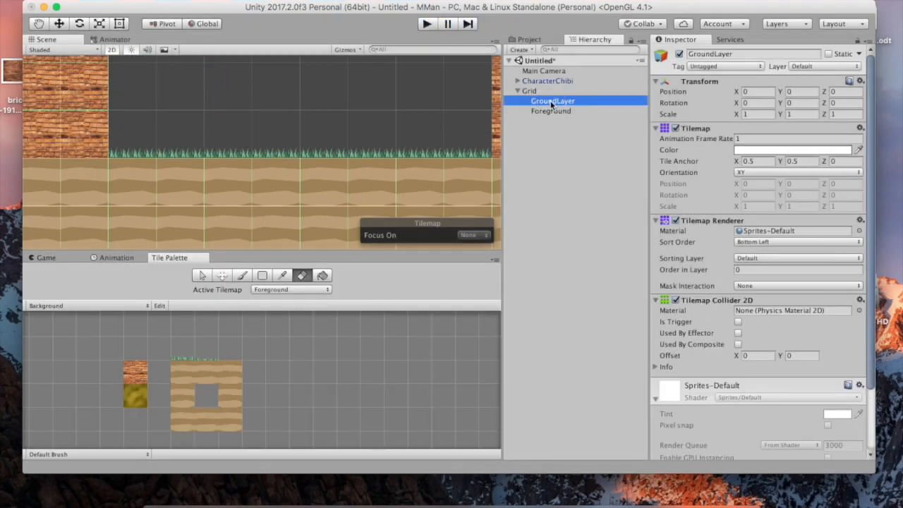
{"action": "left_click", "coordinate": [702, 67]}
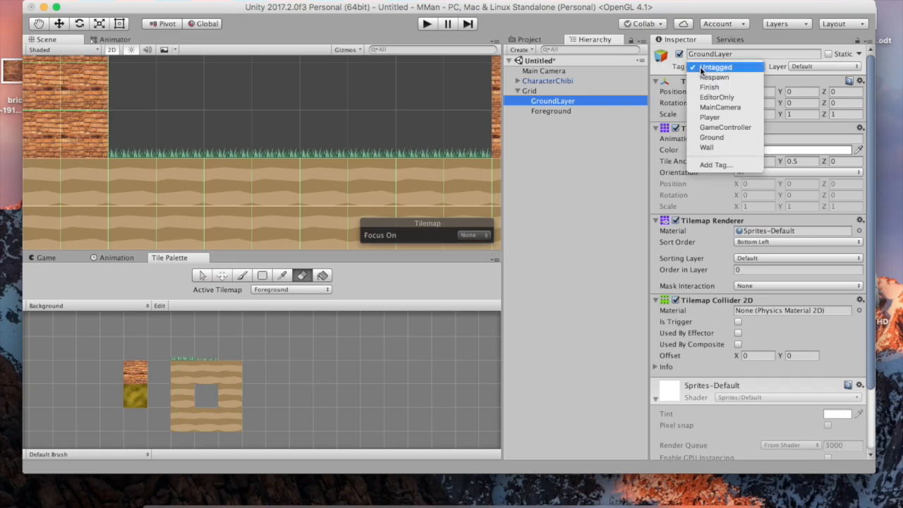
{"action": "left_click", "coordinate": [711, 138]}
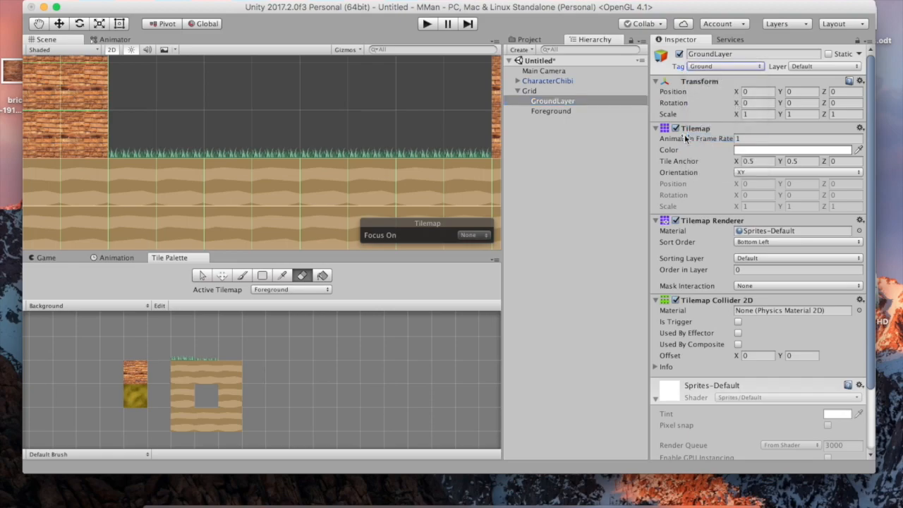
Play-test walking and jumping on the ground and against the large brick block, and stop the playback
{"action": "left_click", "coordinate": [429, 24]}
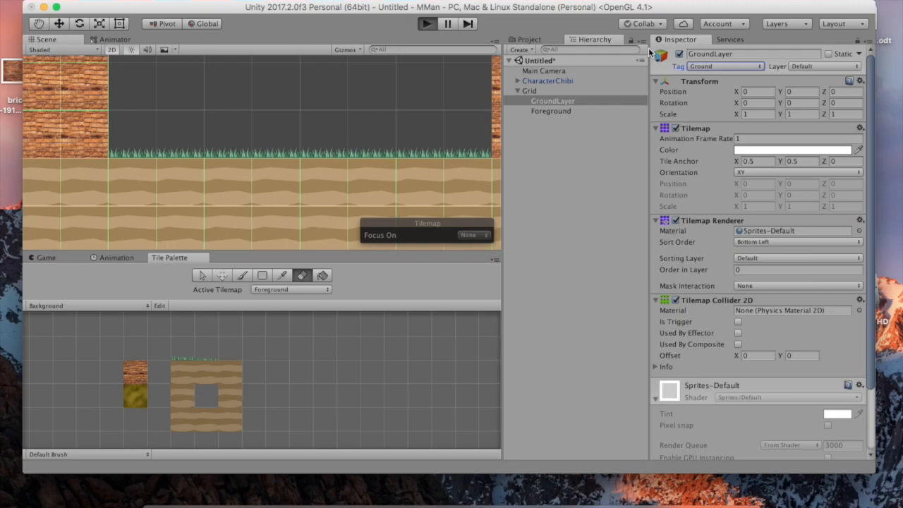
{"action": "key", "text": "Right"}
{"action": "key", "text": "Left"}
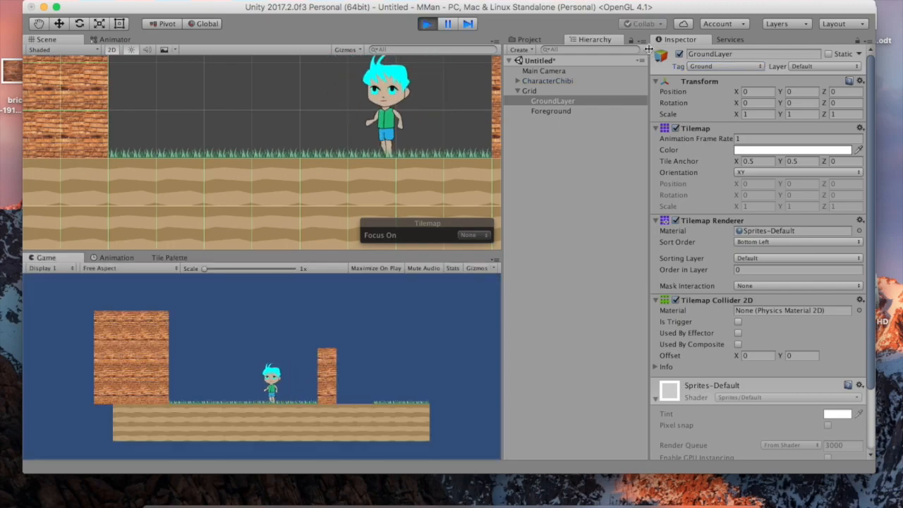
{"action": "key", "text": "space"}
{"action": "key", "text": "space"}
{"action": "key", "text": "Left"}
{"action": "key", "text": "Right"}
{"action": "key", "text": "Left"}
{"action": "key", "text": "Right"}
{"action": "key", "text": "Left"}
{"action": "key", "text": "space"}
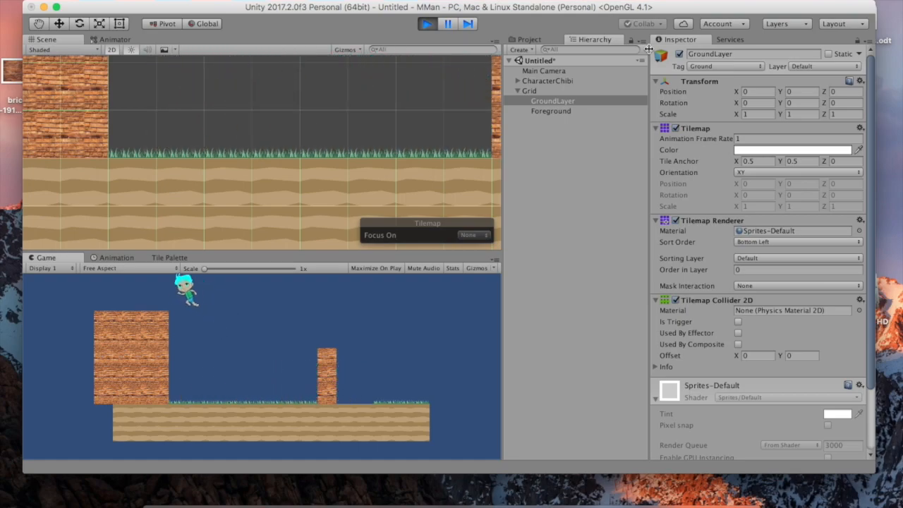
{"action": "key", "text": "space"}
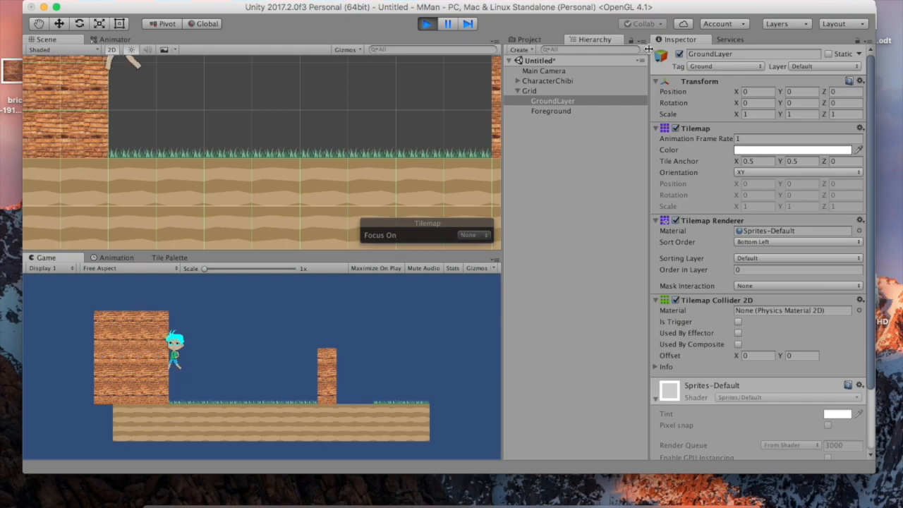
{"action": "key", "text": "space"}
{"action": "key", "text": "space"}
{"action": "key", "text": "Right"}
{"action": "key", "text": "Left"}
{"action": "key", "text": "Right"}
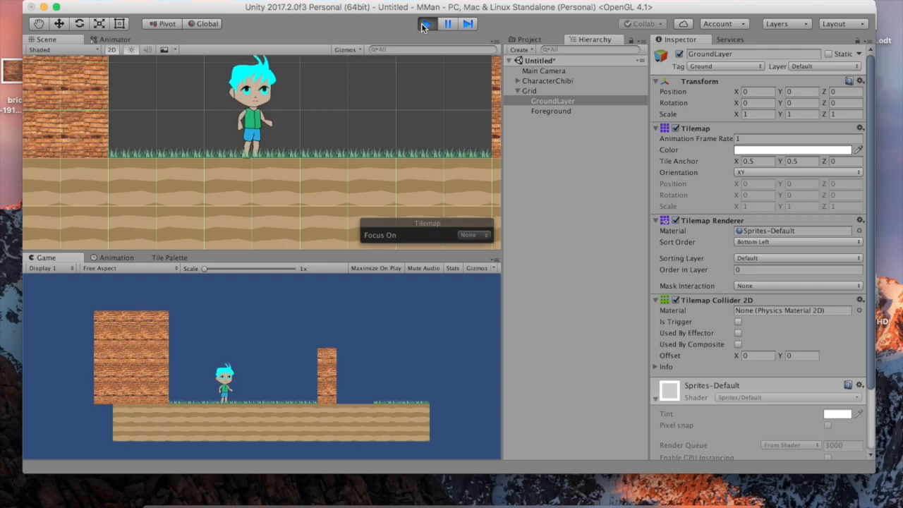
{"action": "key", "text": "super+p"}
Assign the Ground physics material to the Tilemap Collider 2D of GroundLayer
{"action": "left_click", "coordinate": [568, 102]}
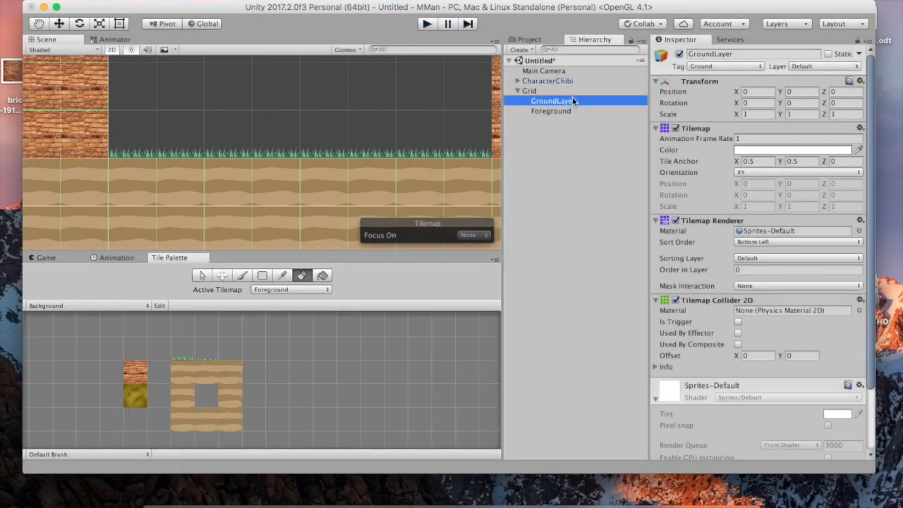
{"action": "left_click", "coordinate": [860, 311]}
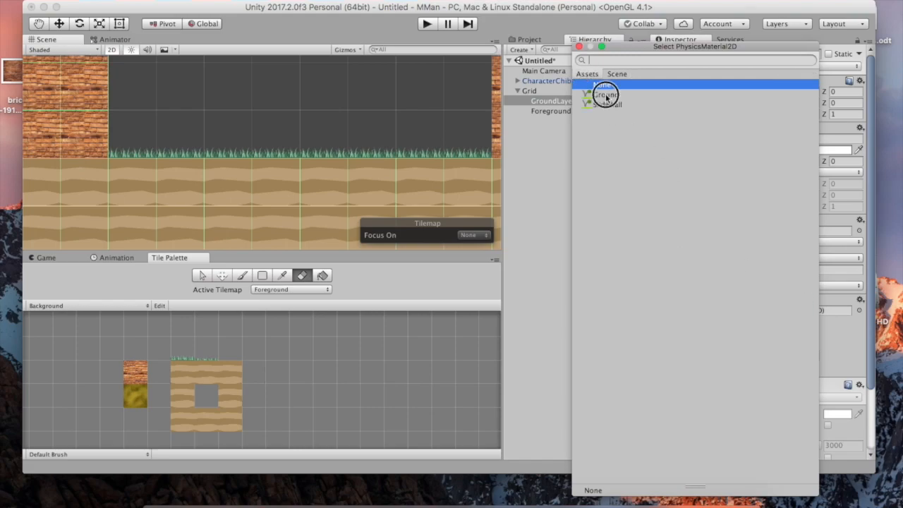
{"action": "double_click", "coordinate": [606, 96]}
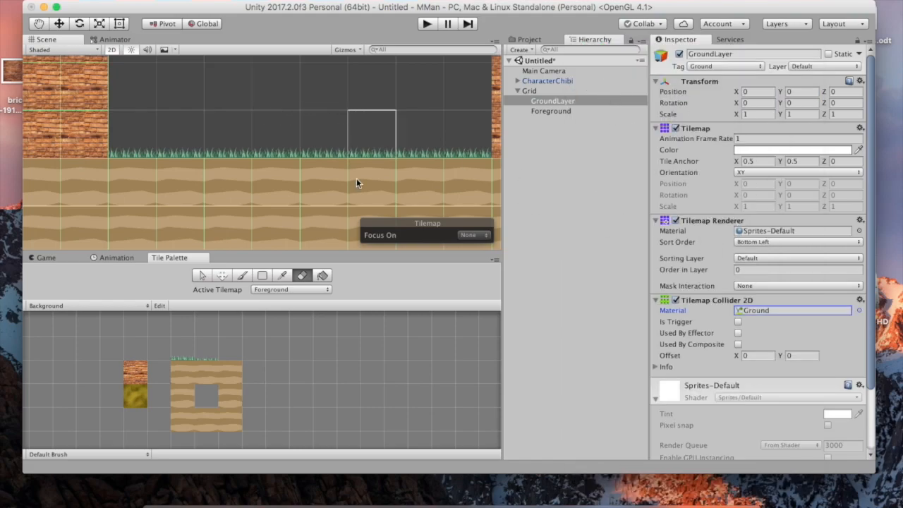
{"action": "left_click", "coordinate": [285, 291]}
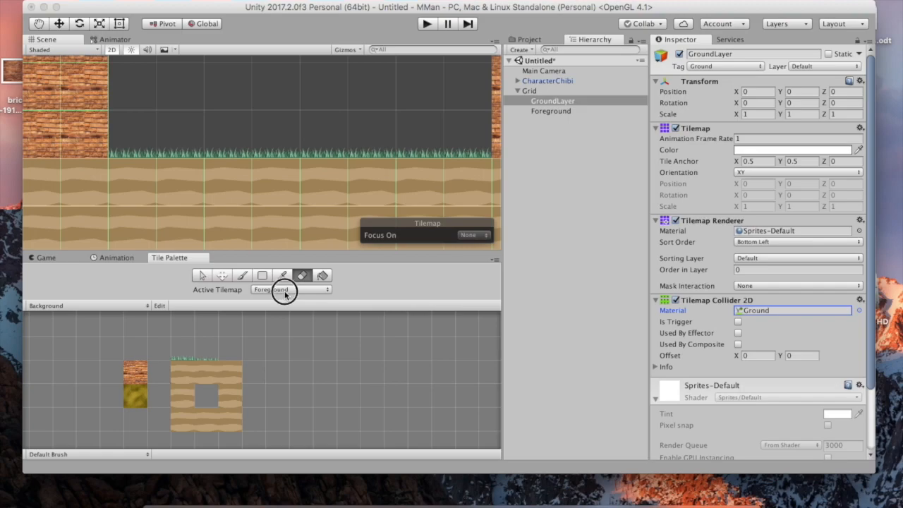
{"action": "left_click", "coordinate": [285, 297]}
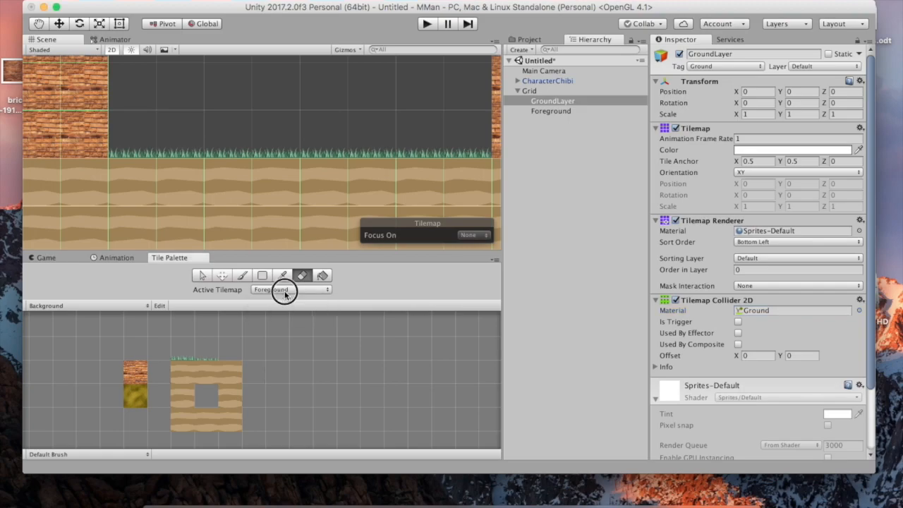
Add a new tilemap under Grid and name it Wall
{"action": "left_click", "coordinate": [547, 92]}
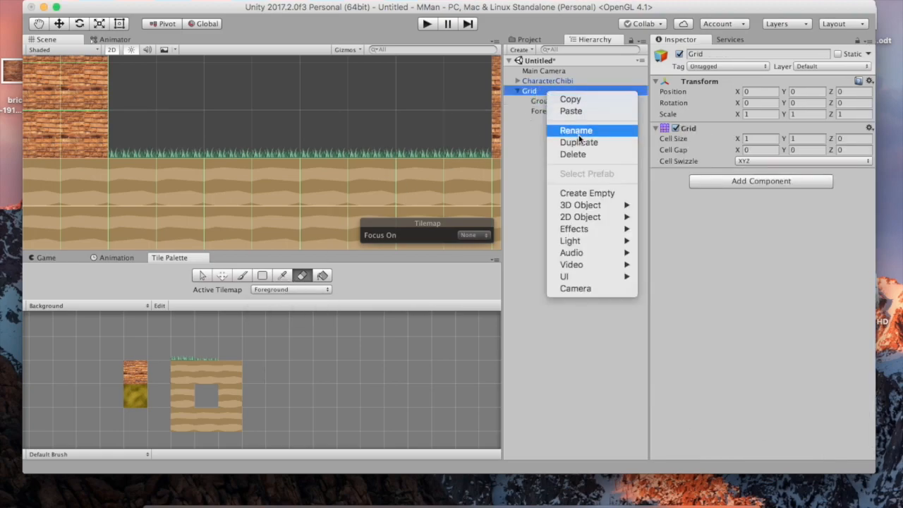
{"action": "mouse_move", "coordinate": [595, 217]}
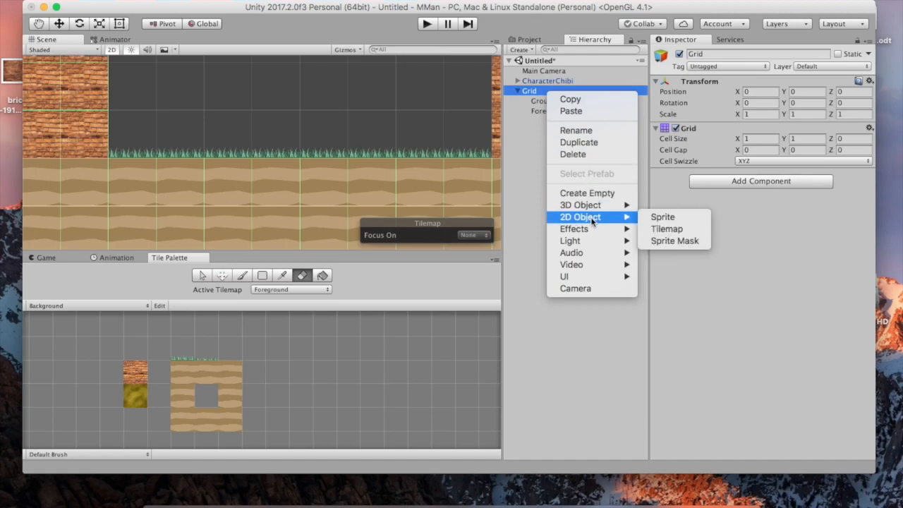
{"action": "left_click", "coordinate": [657, 230]}
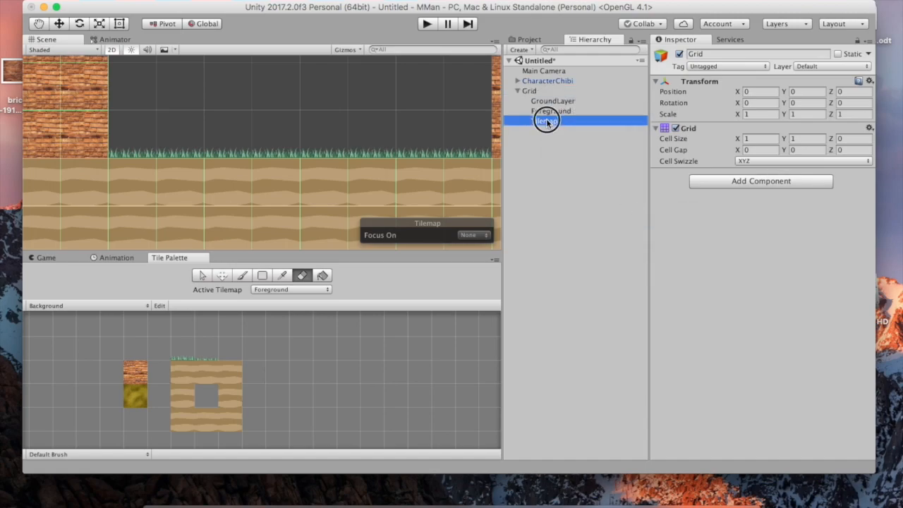
{"action": "double_click", "coordinate": [547, 120]}
{"action": "left_click", "coordinate": [554, 124]}
{"action": "type", "text": "W"}
{"action": "key", "text": "Return"}
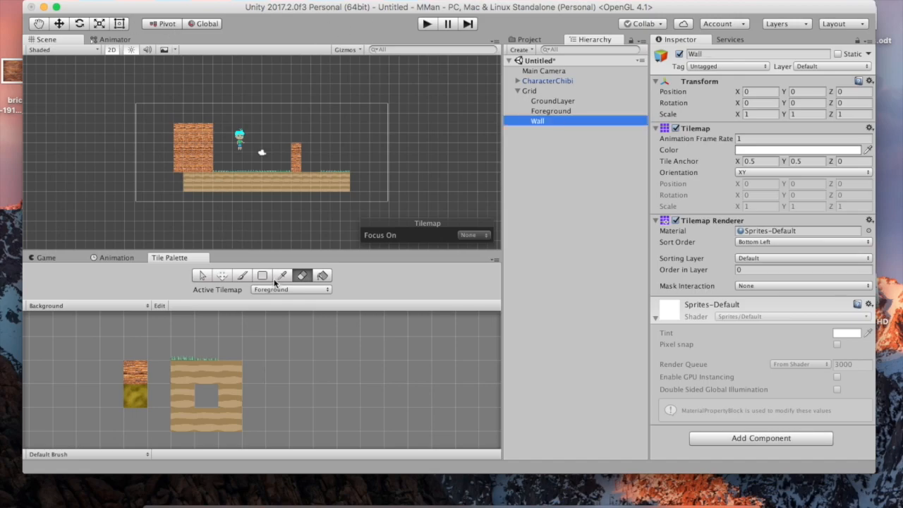
Erase the large brick block at the left end of the level from the GroundLayer tilemap
{"action": "left_click", "coordinate": [300, 290]}
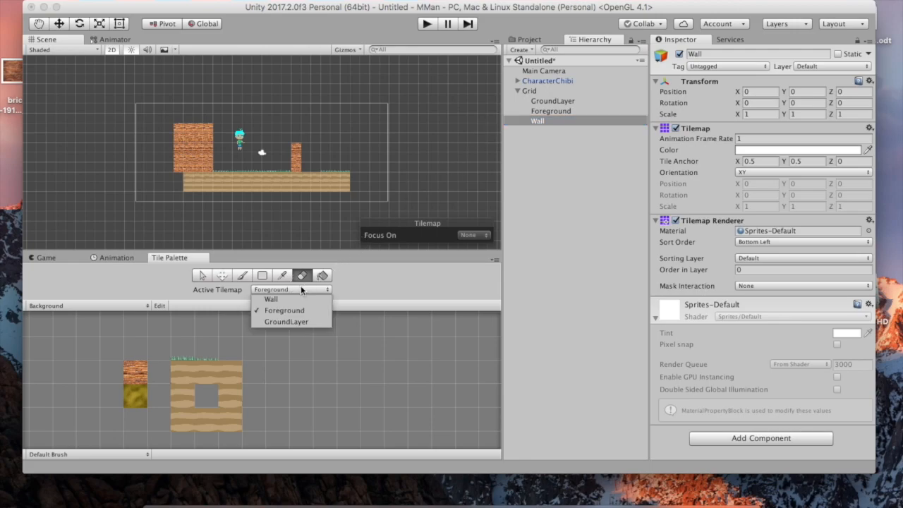
{"action": "left_click", "coordinate": [307, 323]}
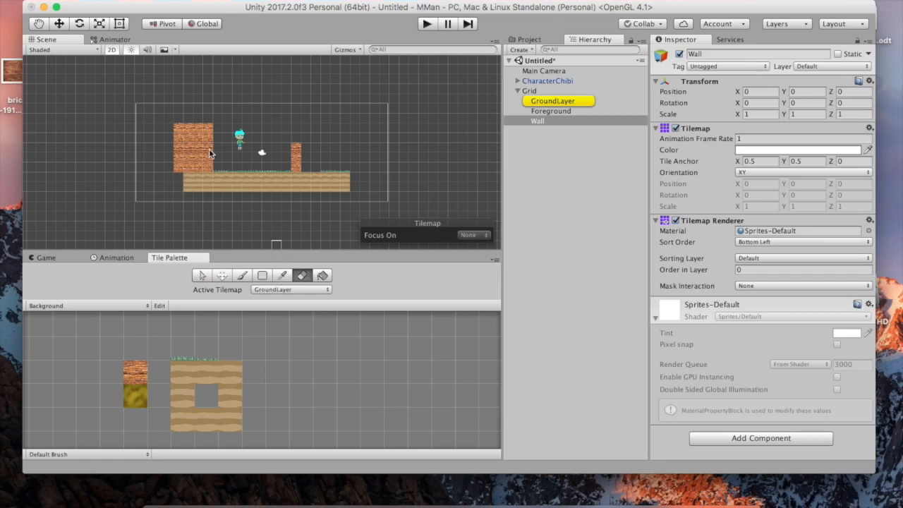
{"action": "mouse_move", "coordinate": [207, 155]}
{"action": "left_mouse_down"}
{"action": "mouse_move", "coordinate": [200, 125]}
{"action": "mouse_move", "coordinate": [194, 147]}
{"action": "mouse_move", "coordinate": [179, 120]}
{"action": "mouse_move", "coordinate": [188, 121]}
{"action": "mouse_move", "coordinate": [181, 155]}
{"action": "mouse_move", "coordinate": [206, 167]}
{"action": "left_mouse_up"}
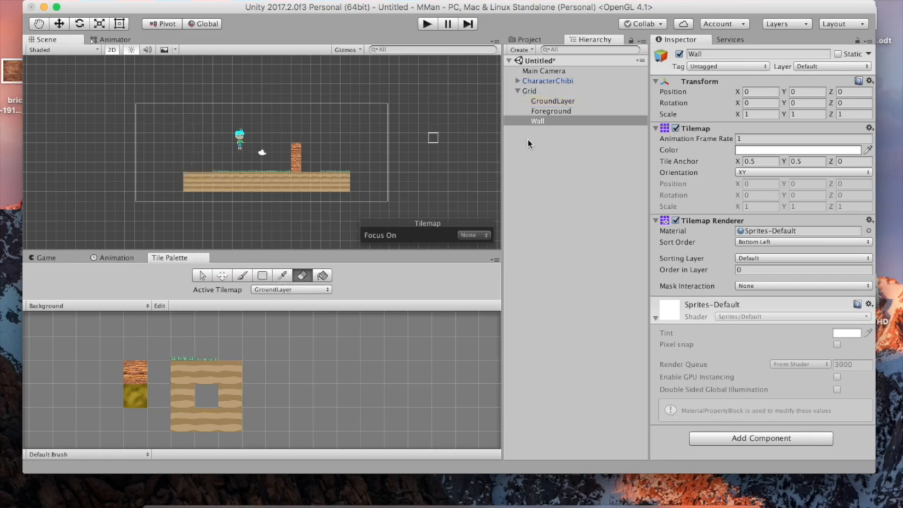
Paint a tall, about three-tile-wide brick wall on the Wall tilemap, rising from the left end of the ground
{"action": "left_click", "coordinate": [325, 290]}
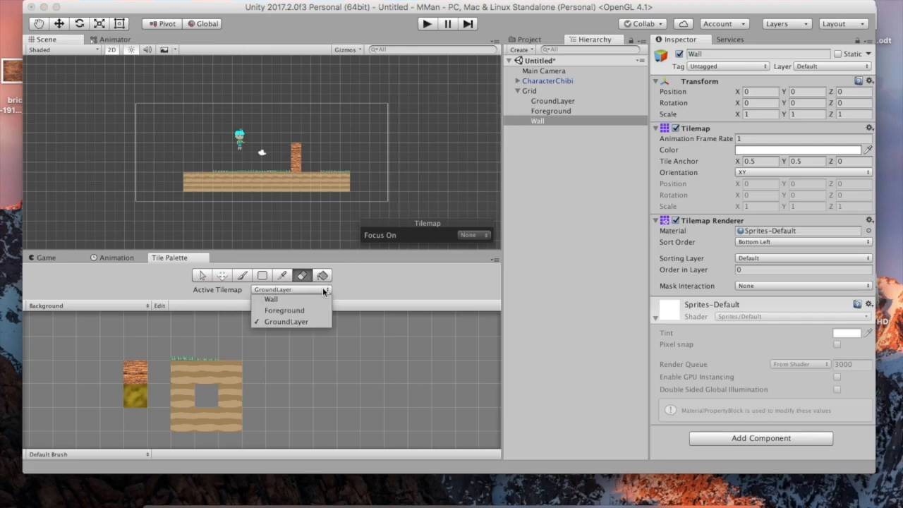
{"action": "left_click", "coordinate": [325, 297]}
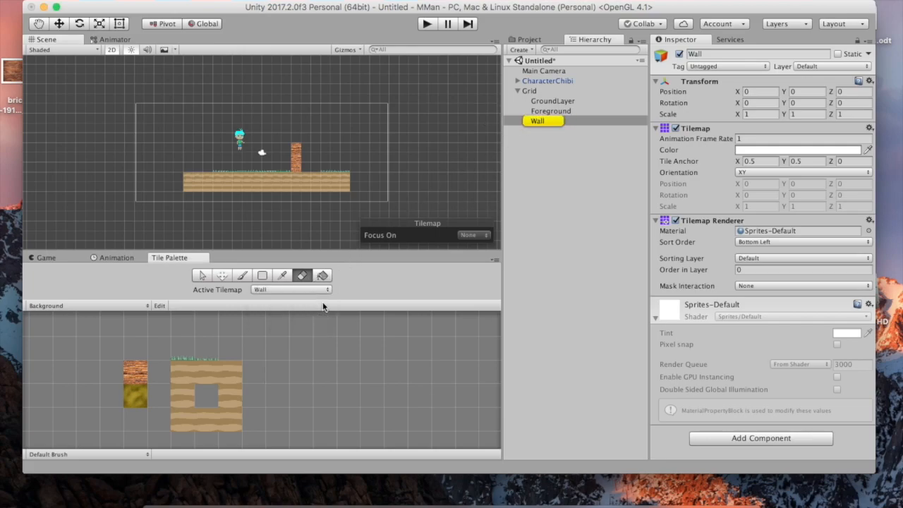
{"action": "left_click", "coordinate": [132, 372]}
{"action": "mouse_move", "coordinate": [206, 168]}
{"action": "left_mouse_down"}
{"action": "mouse_move", "coordinate": [202, 55]}
{"action": "mouse_move", "coordinate": [197, 153]}
{"action": "mouse_move", "coordinate": [188, 160]}
{"action": "mouse_move", "coordinate": [180, 87]}
{"action": "mouse_move", "coordinate": [185, 131]}
{"action": "mouse_move", "coordinate": [187, 108]}
{"action": "left_mouse_up"}
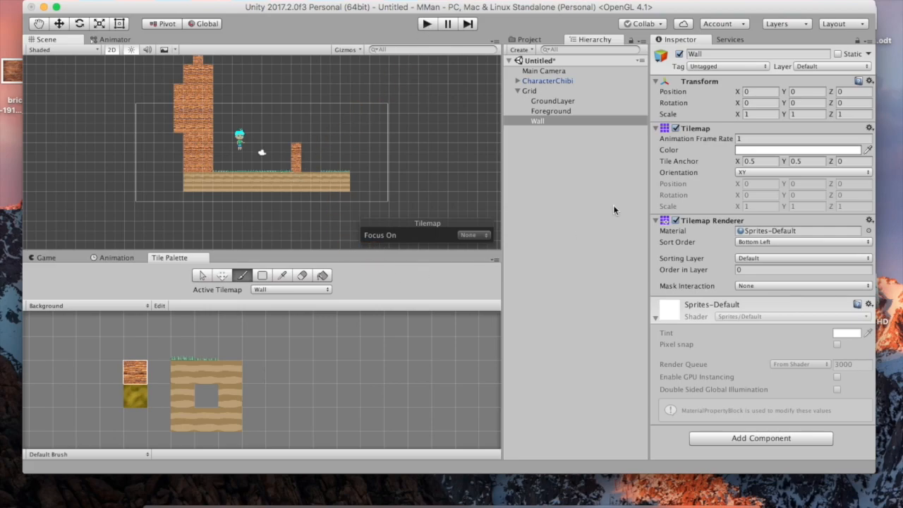
Play-test the scene, walk the character back and forth past the tall brick wall and the brick column, and stop the playback
{"action": "left_click", "coordinate": [428, 24]}
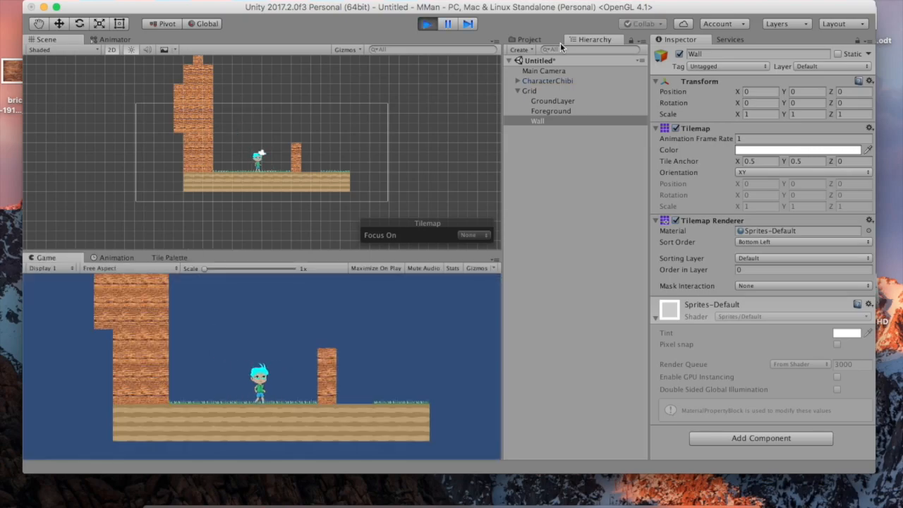
{"action": "key", "text": "Left"}
{"action": "key", "text": "space"}
{"action": "key", "text": "Right"}
{"action": "key", "text": "Left"}
{"action": "key", "text": "Left"}
{"action": "key", "text": "Right"}
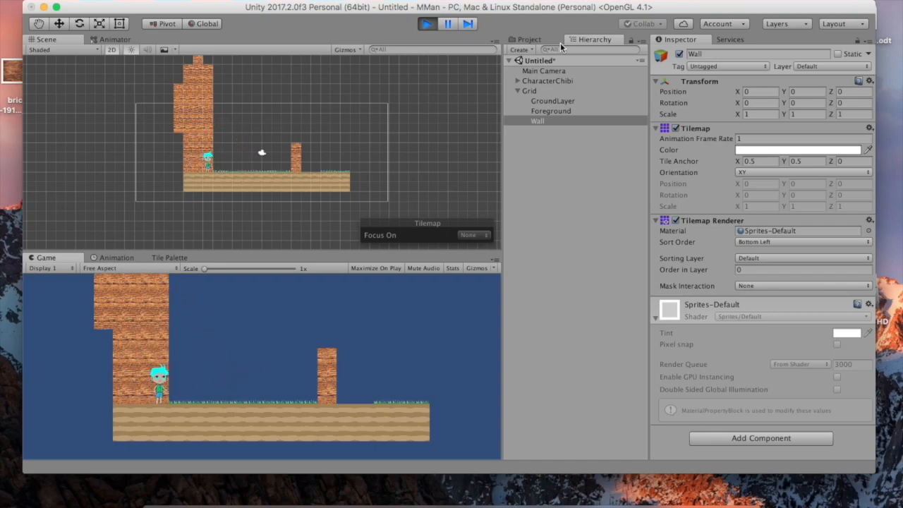
{"action": "key", "text": "Left"}
{"action": "key", "text": "Right"}
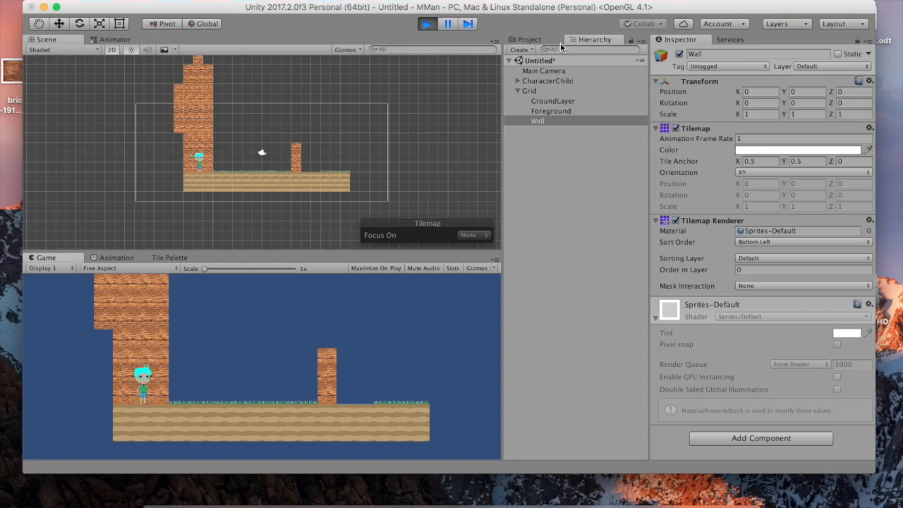
{"action": "key", "text": "Left"}
{"action": "key", "text": "Right"}
{"action": "key", "text": "Left"}
{"action": "key", "text": "Right"}
{"action": "key", "text": "Right"}
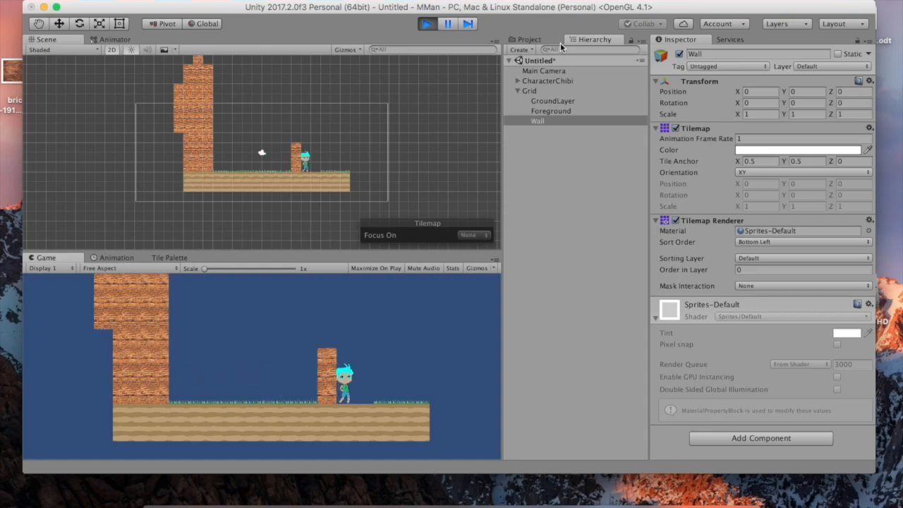
{"action": "key", "text": "Left"}
{"action": "key", "text": "Left"}
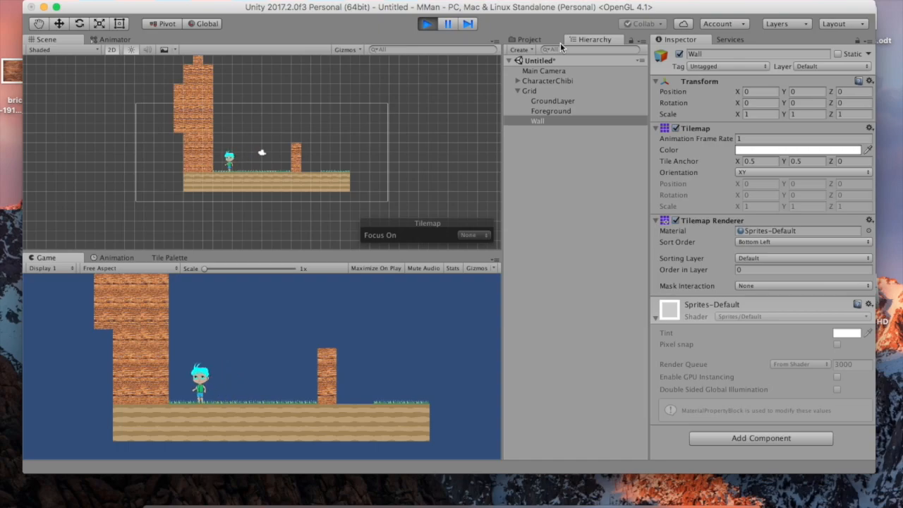
{"action": "key", "text": "super+p"}
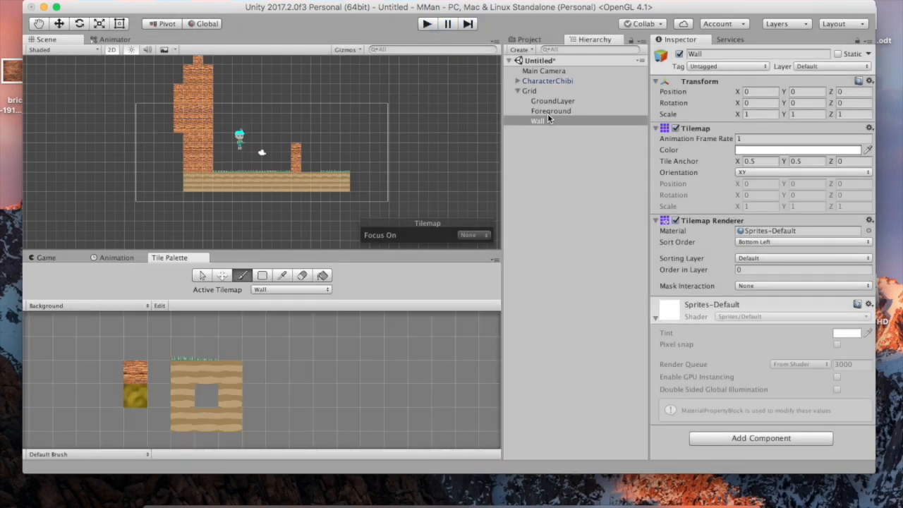
Add a Tilemap Collider 2D component to the Wall tilemap
{"action": "left_click", "coordinate": [542, 123]}
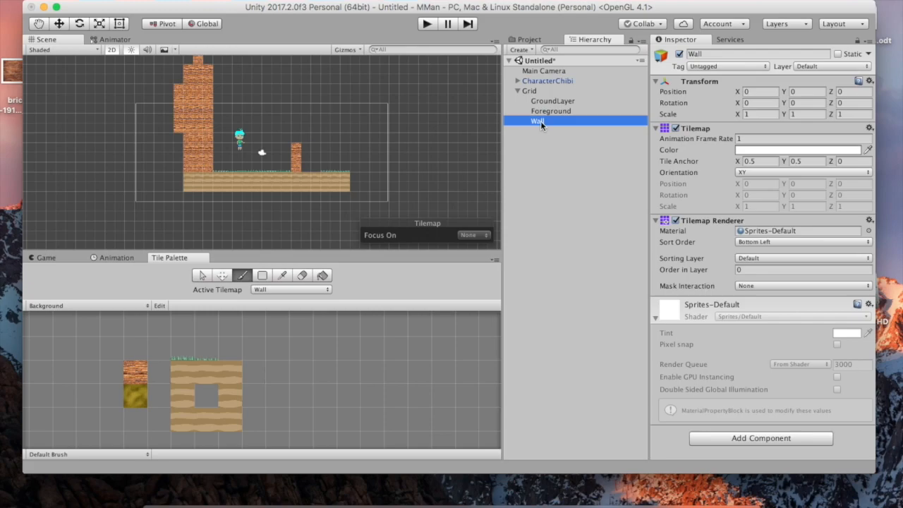
{"action": "left_click", "coordinate": [788, 435]}
{"action": "type", "text": "tilemap"}
{"action": "left_click", "coordinate": [722, 285]}
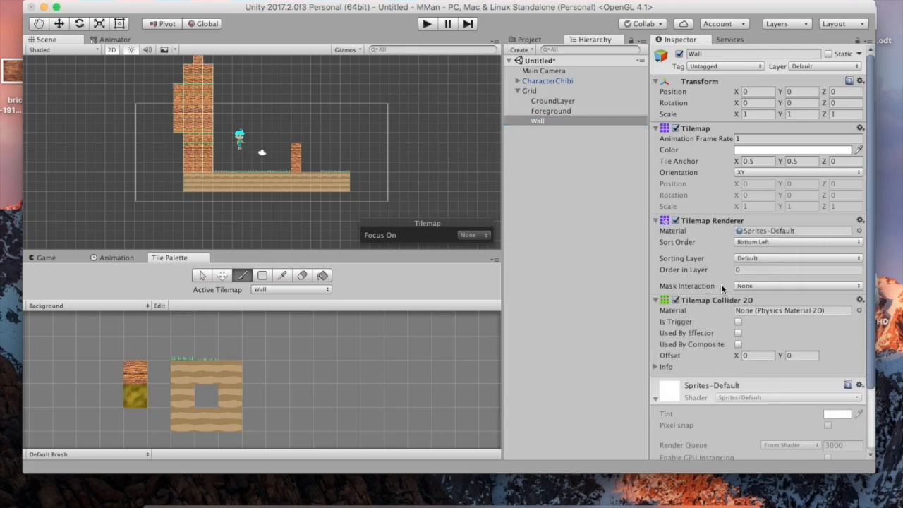
{"action": "scroll", "coordinate": [706, 293], "scroll_direction": "down", "scroll_amount": 1}
{"action": "left_click", "coordinate": [658, 290]}
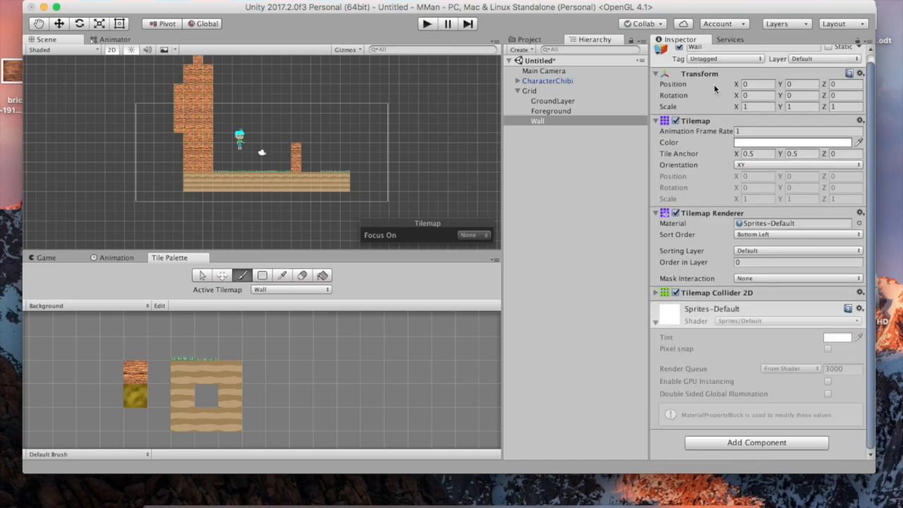
{"action": "left_click", "coordinate": [655, 292]}
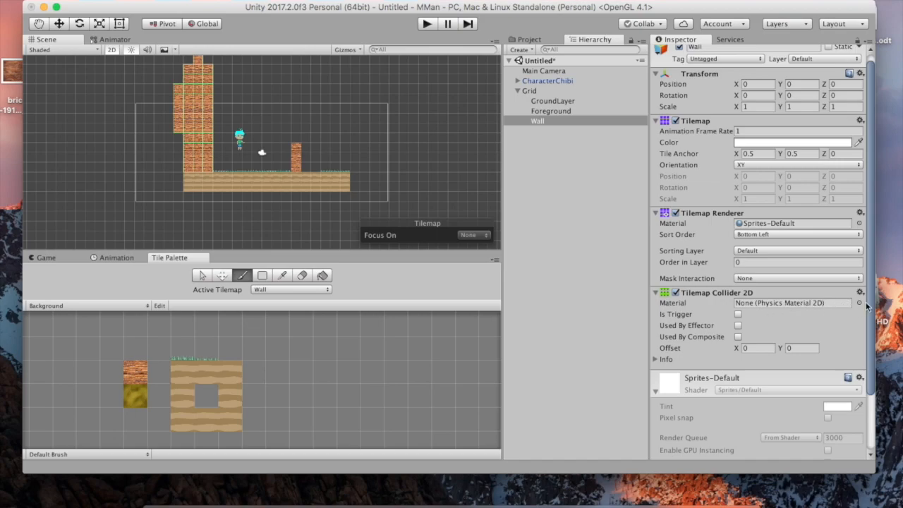
Create a Physics Material 2D named WallSlide in the Tutorial folder and set its friction to 0
{"action": "left_click", "coordinate": [531, 39]}
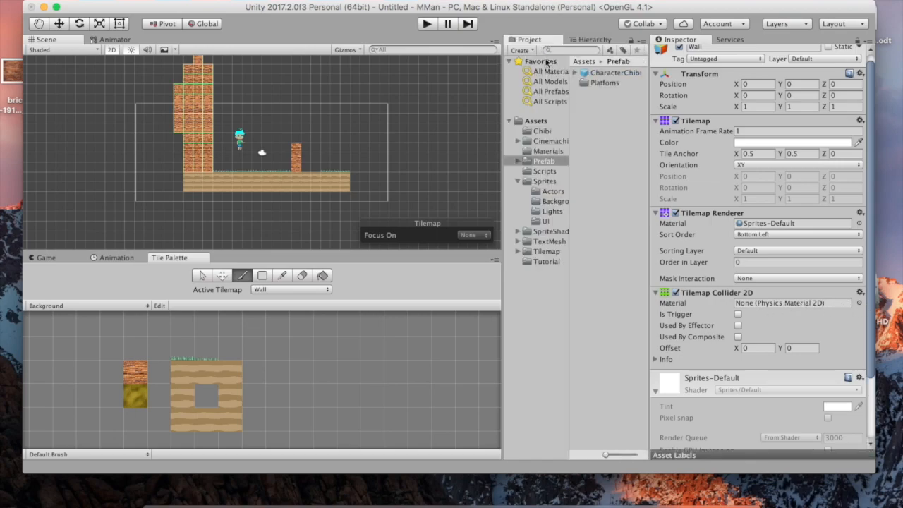
{"action": "left_click", "coordinate": [546, 262]}
{"action": "right_click", "coordinate": [599, 139]}
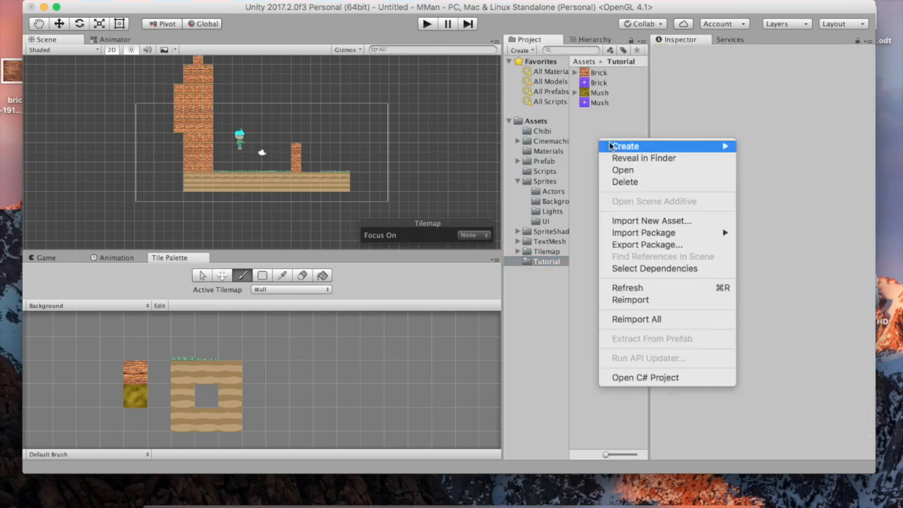
{"action": "mouse_move", "coordinate": [614, 146]}
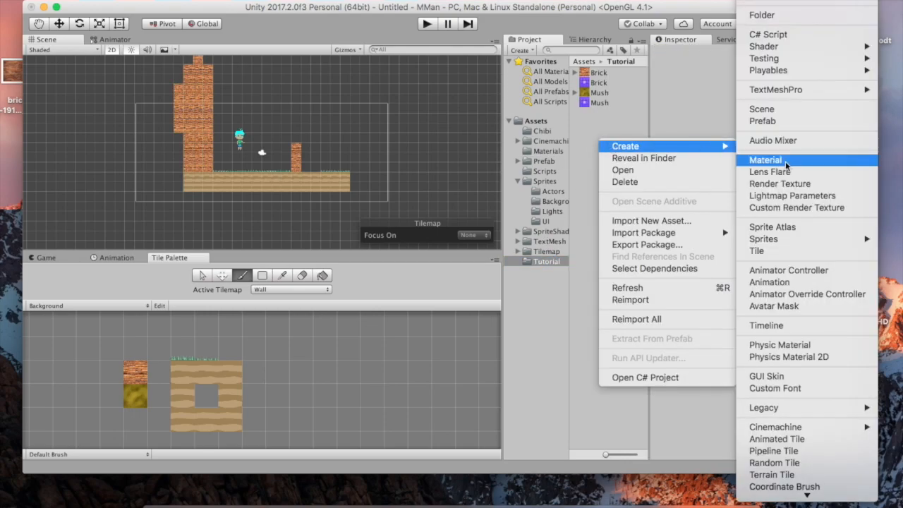
{"action": "left_click", "coordinate": [824, 358]}
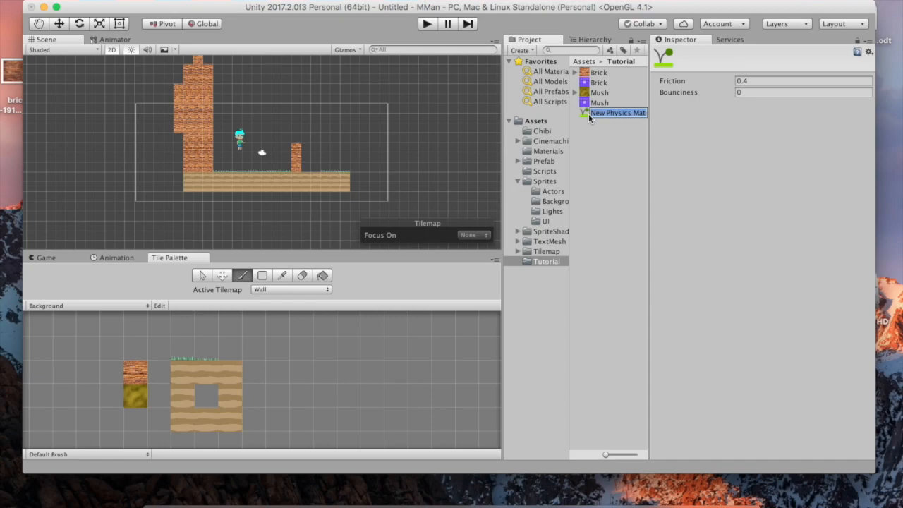
{"action": "type", "text": "WallSlide"}
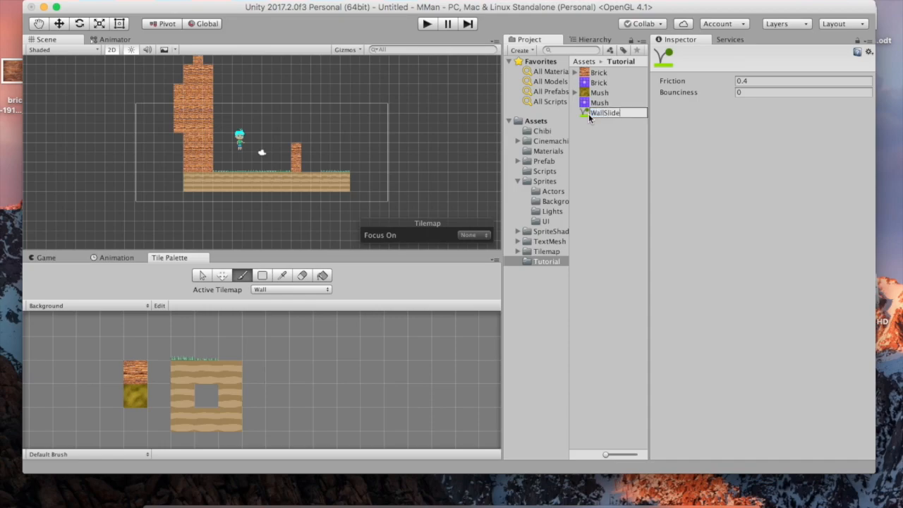
{"action": "key", "text": "Return"}
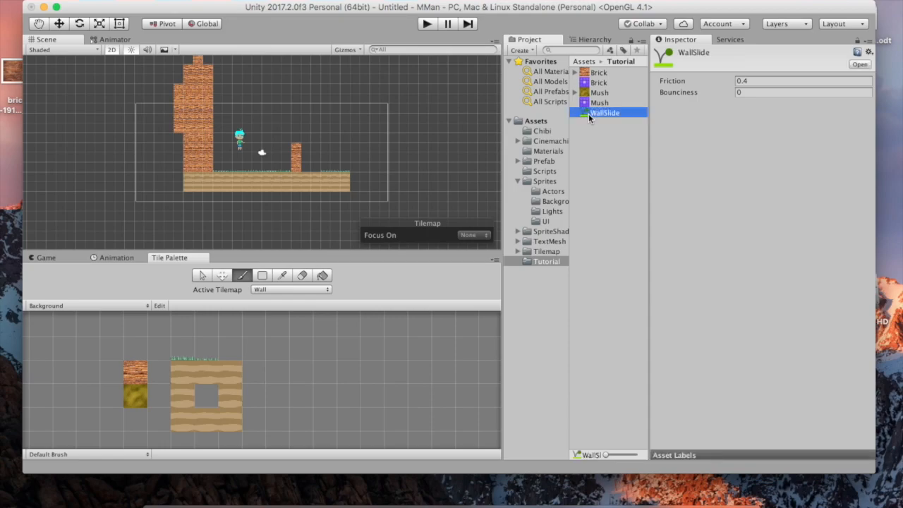
{"action": "left_click", "coordinate": [756, 80]}
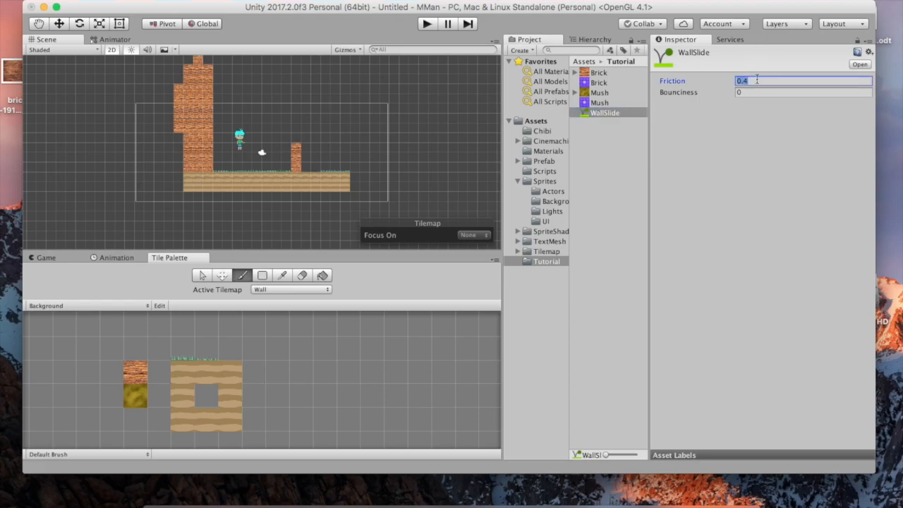
{"action": "key", "text": "Tab"}
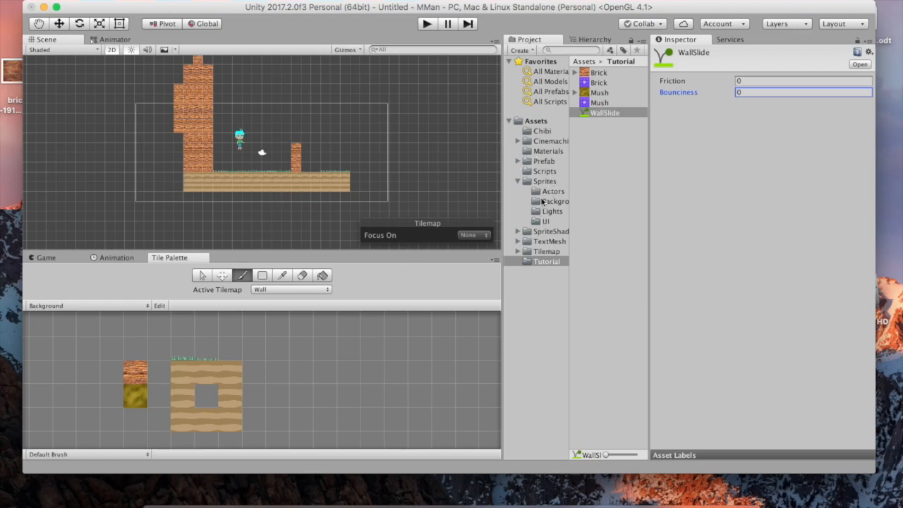
Assign the WallSlide physics material to the Tilemap Collider 2D of Wall
{"action": "left_click", "coordinate": [584, 41]}
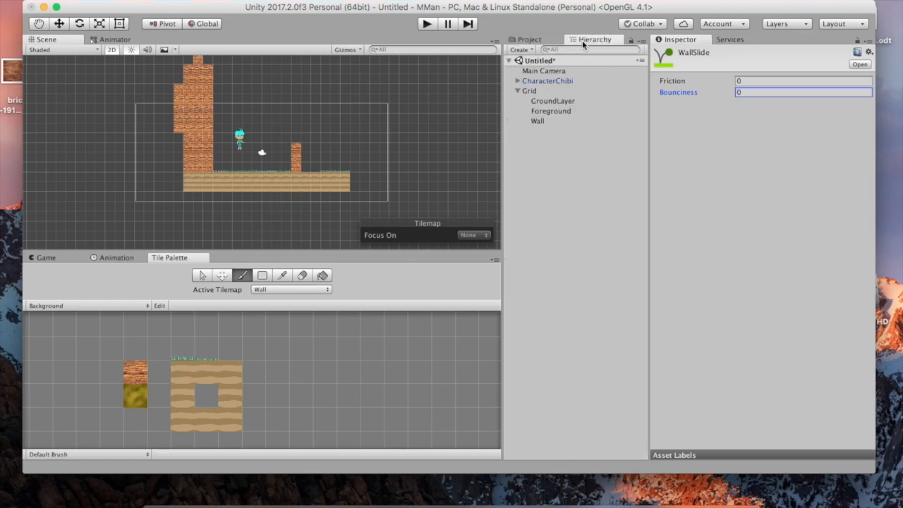
{"action": "left_click", "coordinate": [557, 122]}
{"action": "left_click", "coordinate": [859, 311]}
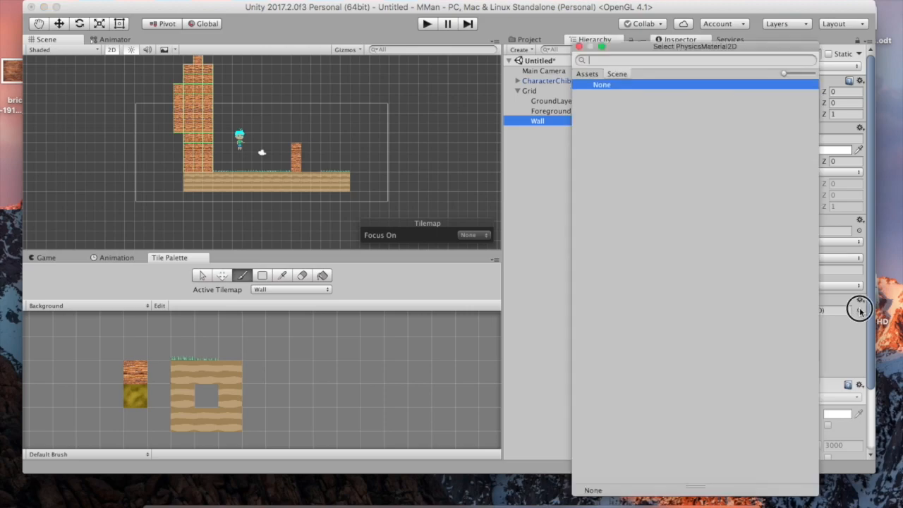
{"action": "left_click", "coordinate": [617, 74]}
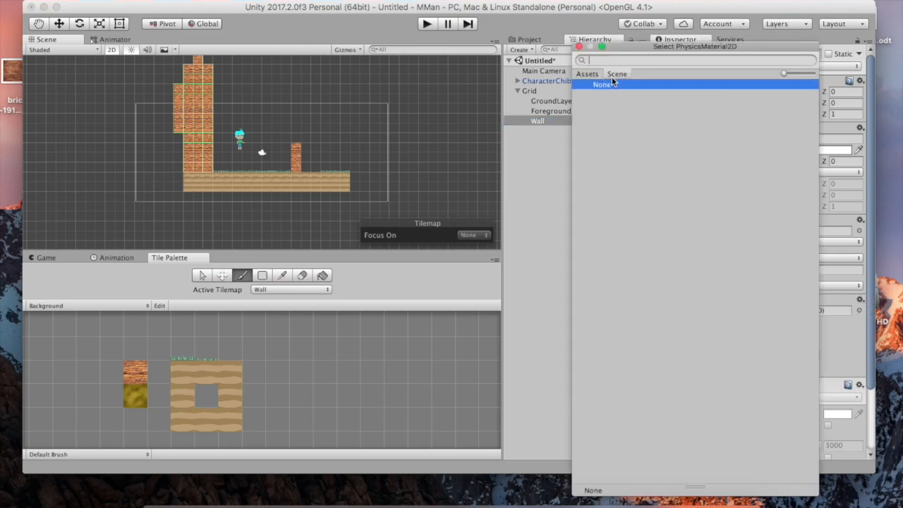
{"action": "left_click", "coordinate": [597, 75]}
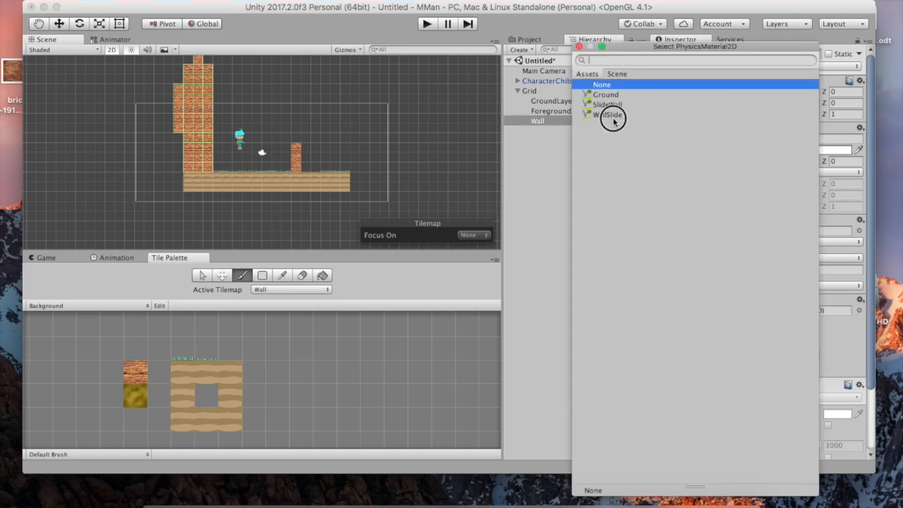
{"action": "double_click", "coordinate": [607, 115]}
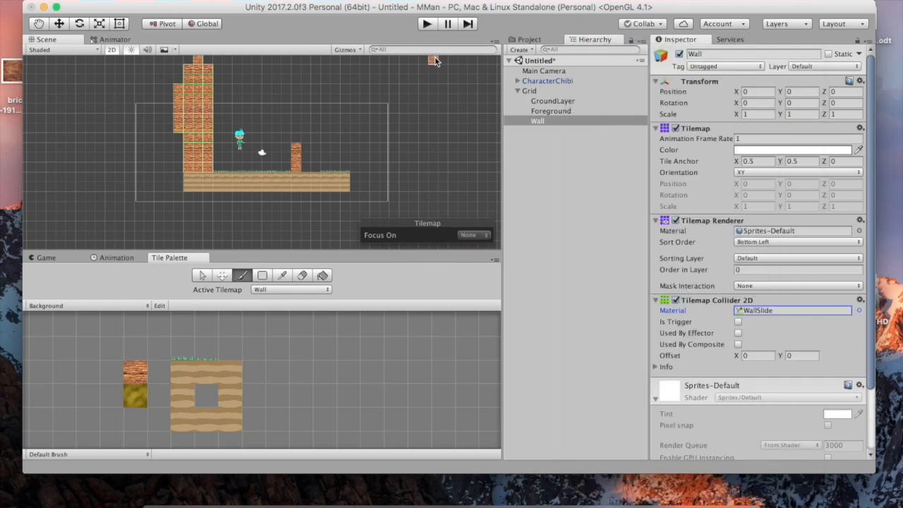
Play-test the scene by jumping the character repeatedly against the tall brick wall, and stop the playback
{"action": "left_click", "coordinate": [426, 24]}
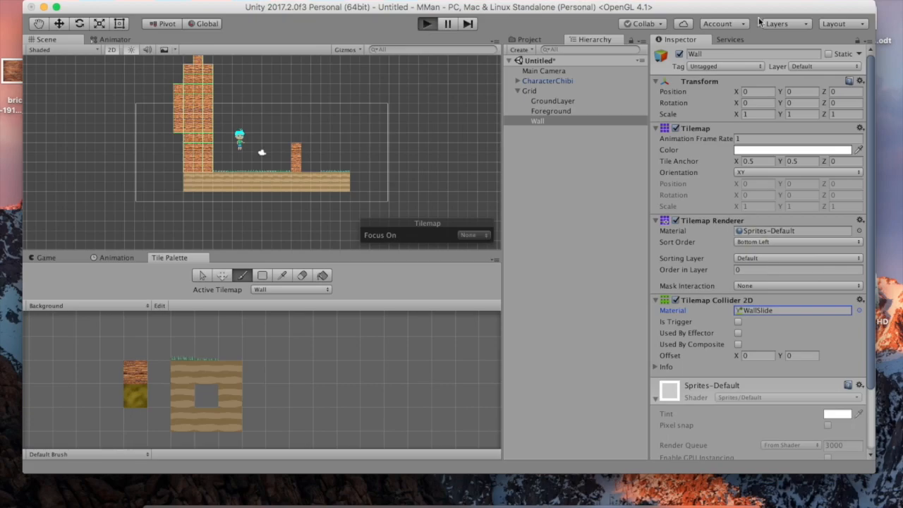
{"action": "key", "text": "Right"}
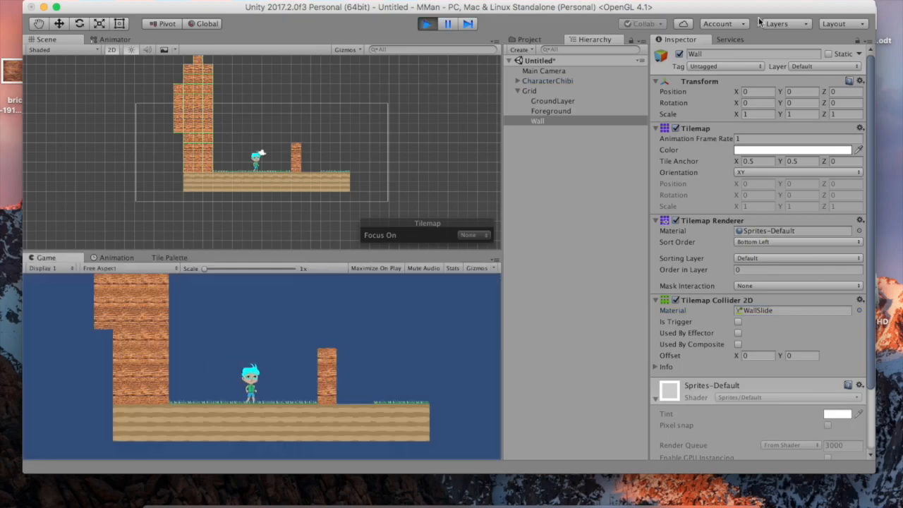
{"action": "key", "text": "Left"}
{"action": "key", "text": "space"}
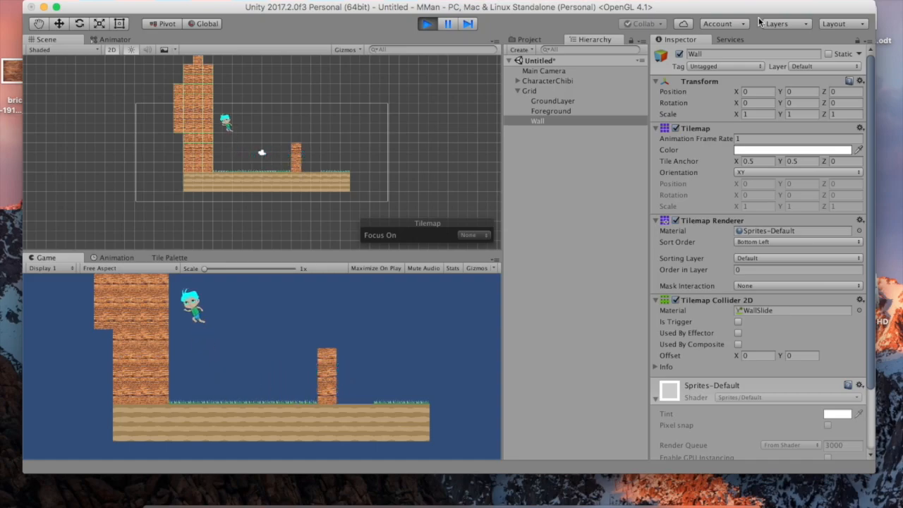
{"action": "key", "text": "space"}
{"action": "key", "text": "space"}
{"action": "key", "text": "space"}
{"action": "key", "text": "Right"}
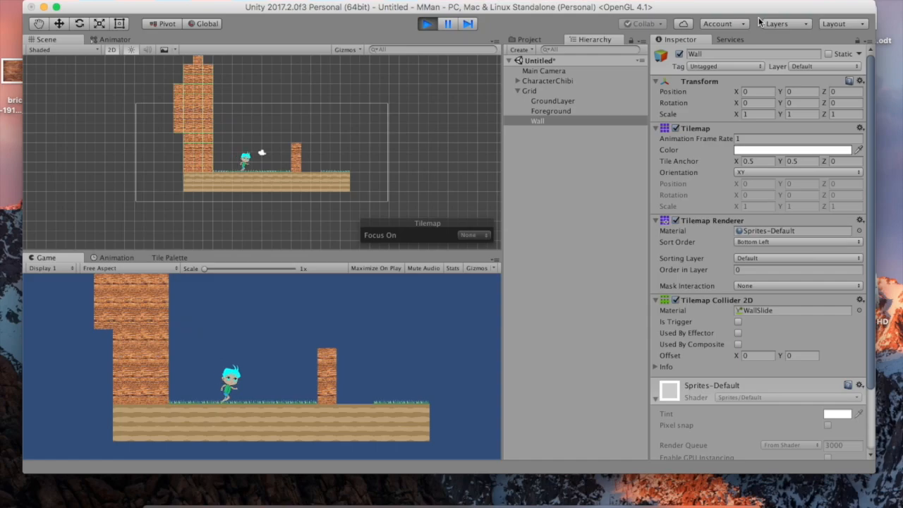
{"action": "left_click", "coordinate": [427, 24]}
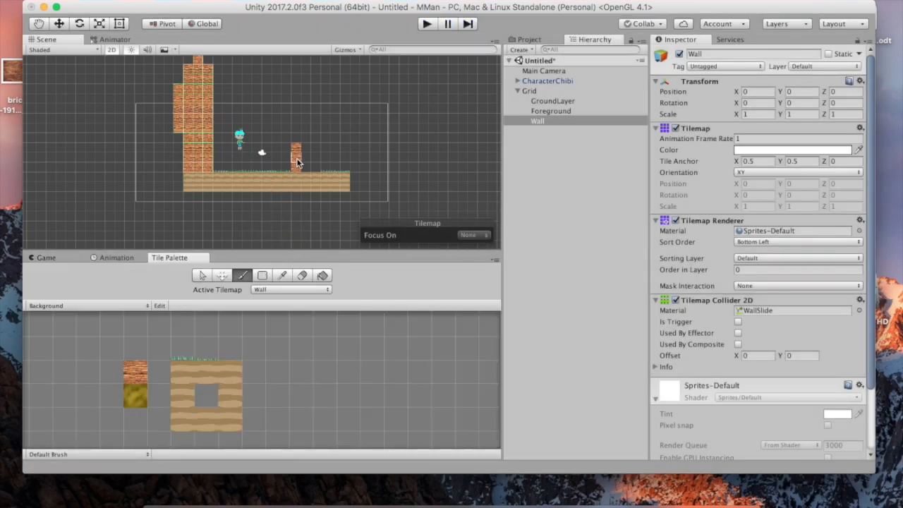
Make Foreground the active tilemap and erase the short brick column standing on the ground
{"action": "left_click", "coordinate": [281, 289]}
{"action": "left_click", "coordinate": [285, 311]}
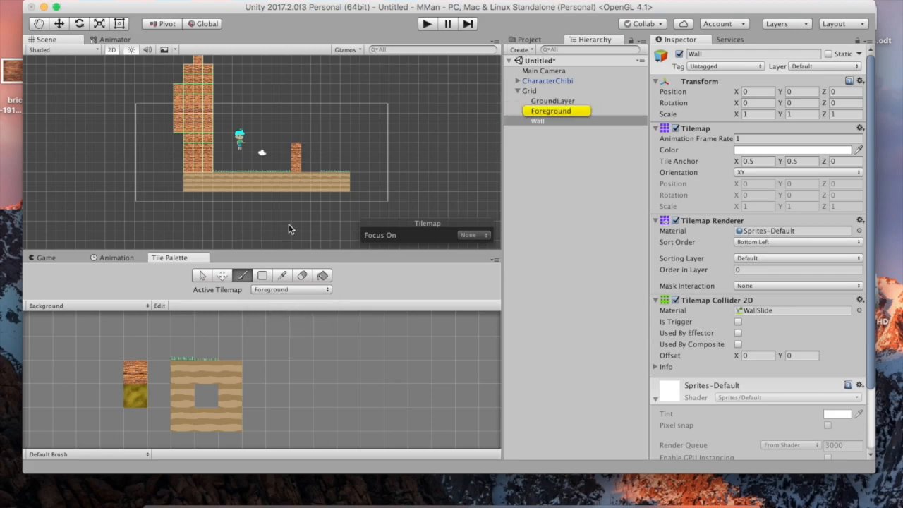
{"action": "left_click", "coordinate": [302, 275]}
{"action": "left_click_drag", "start_coordinate": [298, 146], "coordinate": [298, 168]}
Paint a tall brick column on the GroundLayer tilemap where the short column stood
{"action": "left_click", "coordinate": [297, 290]}
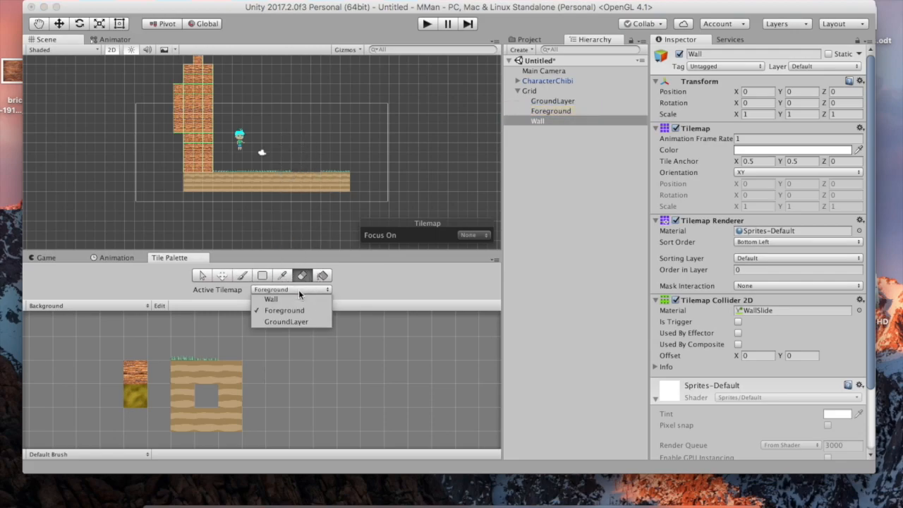
{"action": "left_click", "coordinate": [300, 323]}
{"action": "left_click", "coordinate": [134, 370]}
{"action": "left_click_drag", "start_coordinate": [296, 69], "coordinate": [297, 171]}
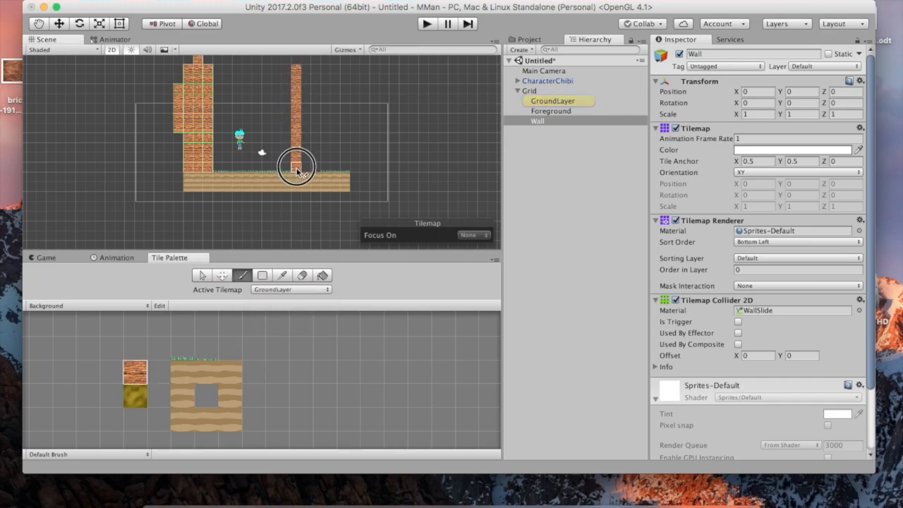
Play-test jumps against both the new GroundLayer brick column and the frictionless wall, and stop the playback
{"action": "left_click", "coordinate": [424, 28]}
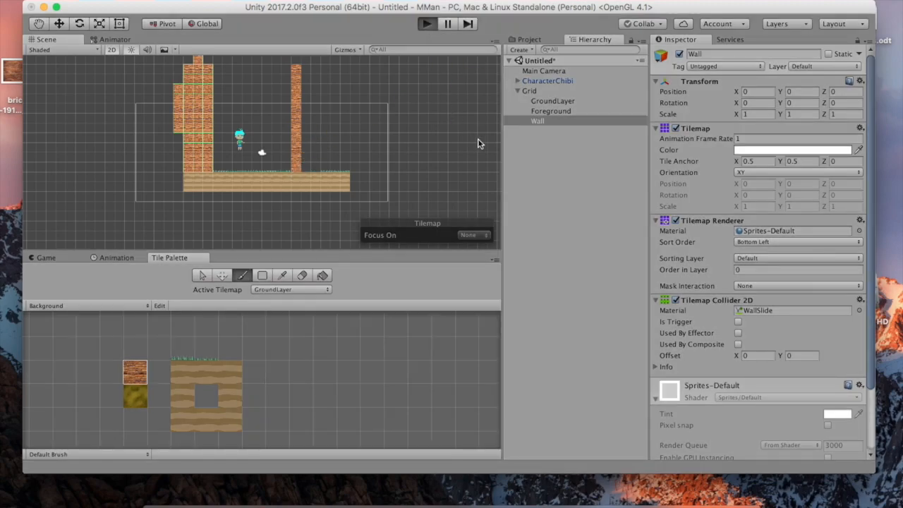
{"action": "key", "text": "Right"}
{"action": "key", "text": "space"}
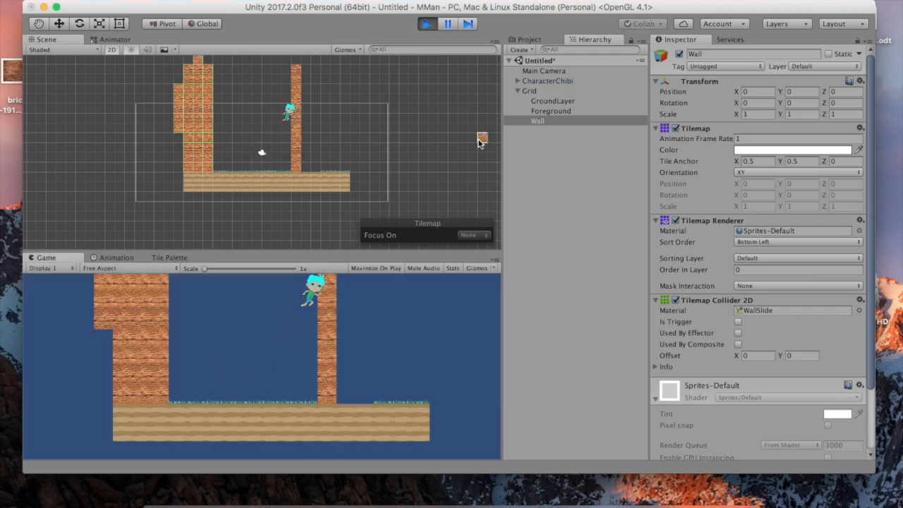
{"action": "key", "text": "Left"}
{"action": "key", "text": "Right"}
{"action": "key", "text": "Right"}
{"action": "key", "text": "space"}
{"action": "key", "text": "Left"}
{"action": "key", "text": "space"}
{"action": "key", "text": "space"}
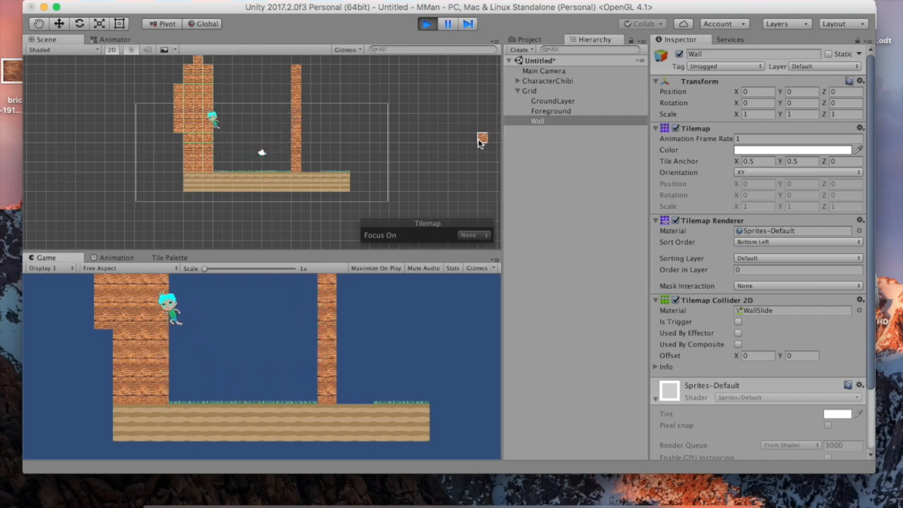
{"action": "key", "text": "space"}
{"action": "key", "text": "space"}
{"action": "key", "text": "Right"}
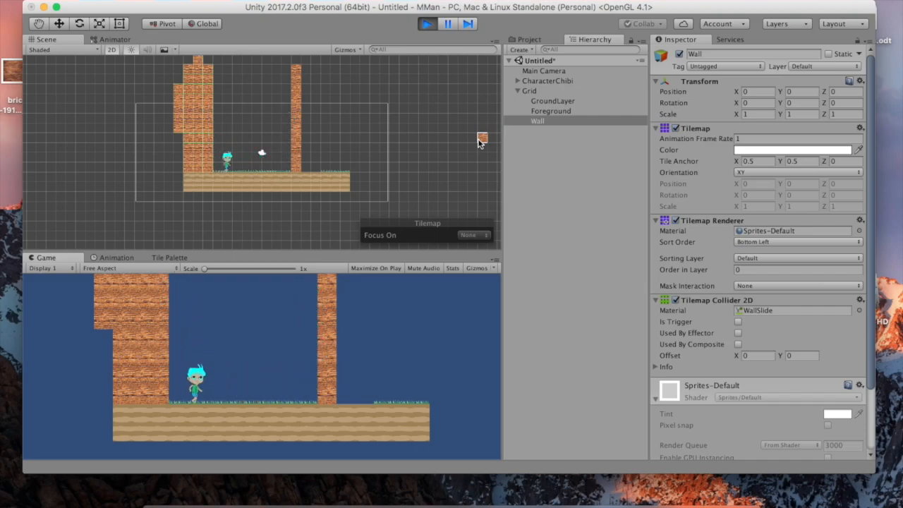
{"action": "key", "text": "super+p"}
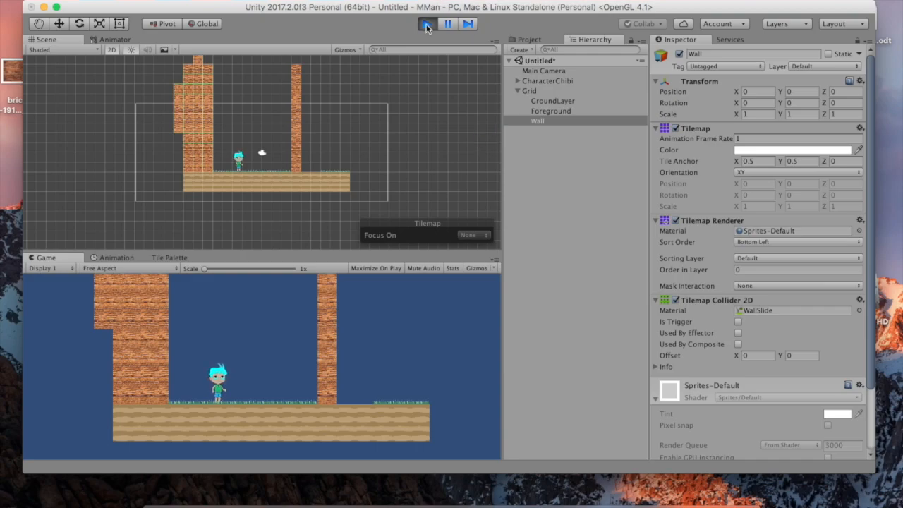
Select the GroundLayer column's brick at grid position 3, 1 and move it out of the column to 1, 1
{"action": "scroll", "coordinate": [360, 189], "scroll_direction": "down", "scroll_amount": 1}
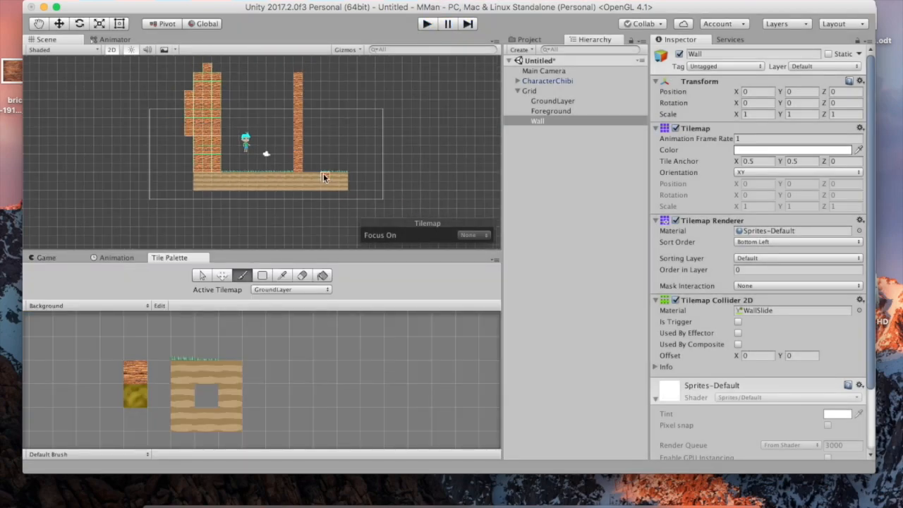
{"action": "scroll", "coordinate": [400, 167], "scroll_direction": "down", "scroll_amount": 1}
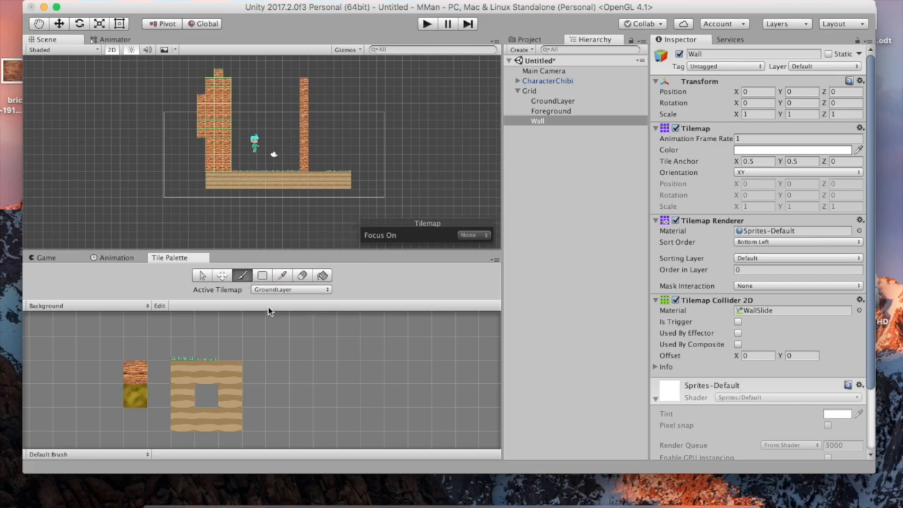
{"action": "scroll", "coordinate": [260, 161], "scroll_direction": "up", "scroll_amount": 3}
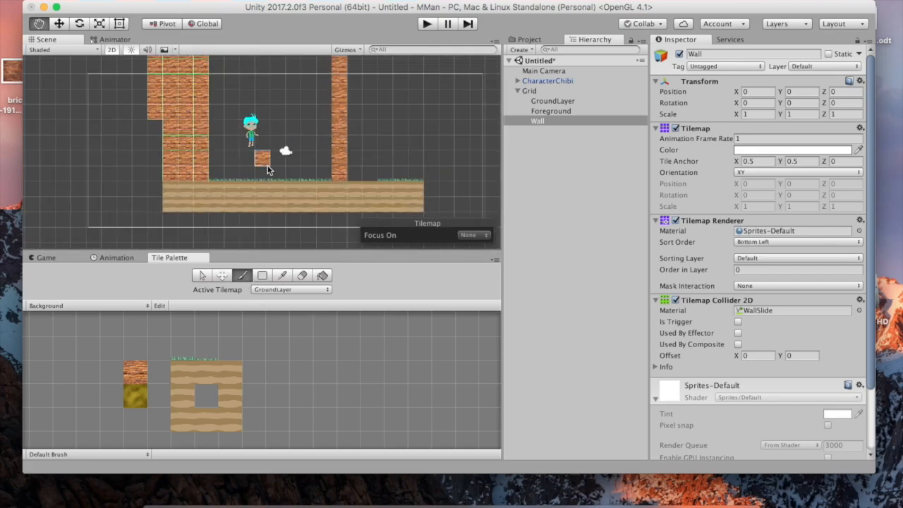
{"action": "left_click", "coordinate": [202, 275]}
{"action": "left_click", "coordinate": [346, 171]}
{"action": "left_click_drag", "start_coordinate": [346, 171], "coordinate": [349, 119]}
{"action": "left_click", "coordinate": [365, 161]}
{"action": "left_click", "coordinate": [362, 120]}
{"action": "left_click", "coordinate": [223, 275]}
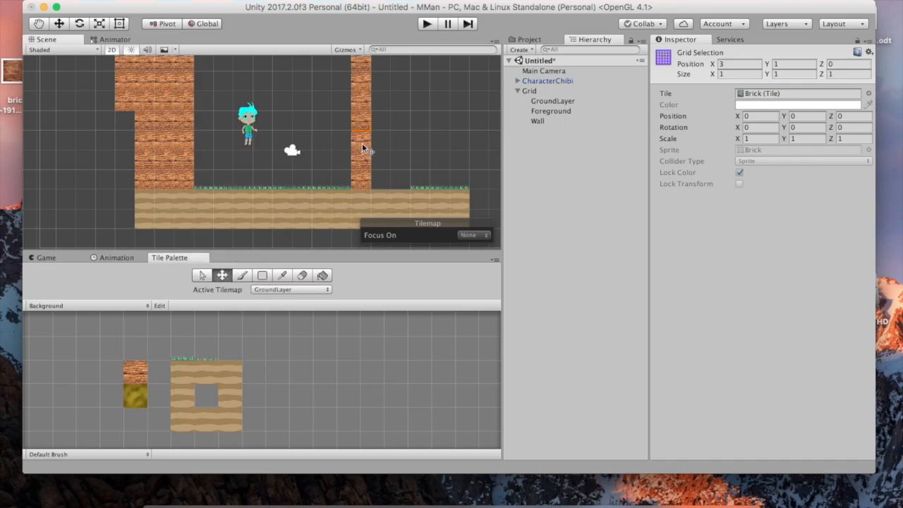
{"action": "left_click_drag", "start_coordinate": [360, 132], "coordinate": [323, 127]}
Select the brick just above the column's gap and move it down one cell into the gap
{"action": "left_click", "coordinate": [203, 276]}
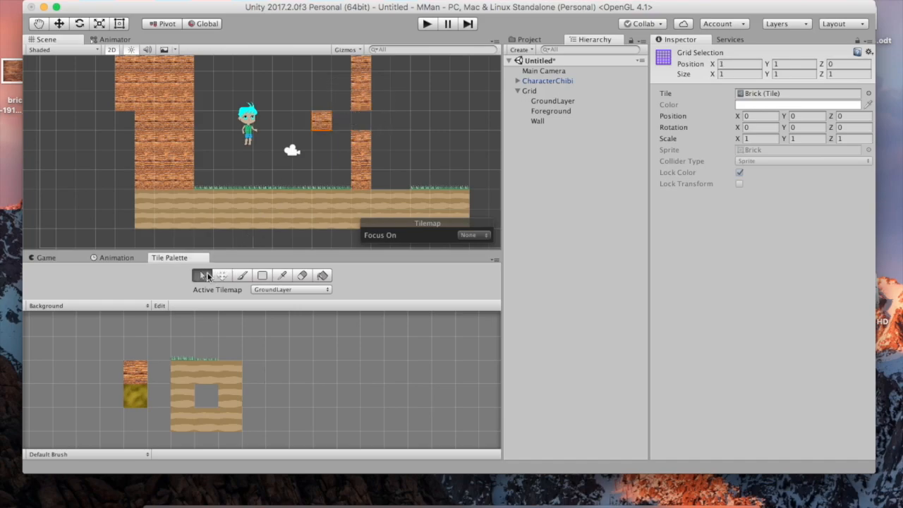
{"action": "left_click", "coordinate": [361, 101]}
{"action": "left_click", "coordinate": [222, 276]}
{"action": "left_click_drag", "start_coordinate": [360, 102], "coordinate": [356, 122]}
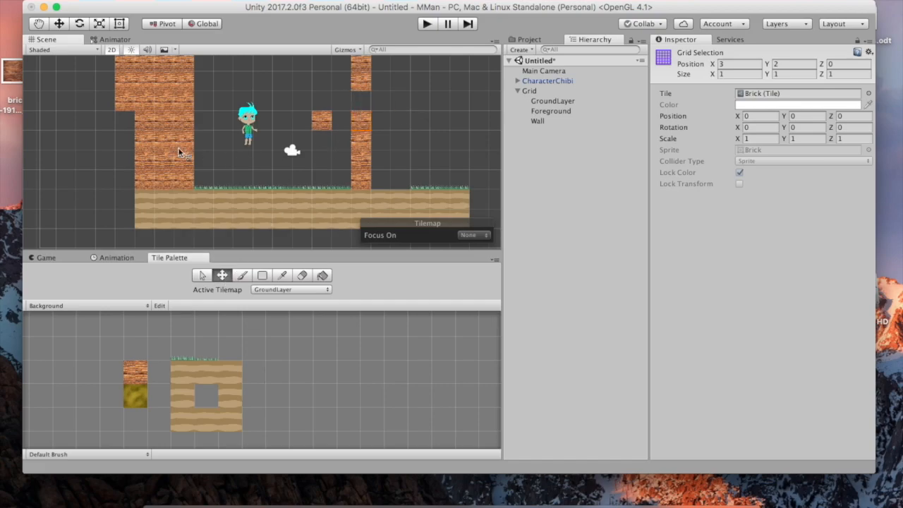
Try to move a 2 by 3 cell selection of the tall brick wall while GroundLayer is active
{"action": "left_click_drag", "start_coordinate": [163, 121], "coordinate": [185, 161]}
{"action": "left_click", "coordinate": [222, 276]}
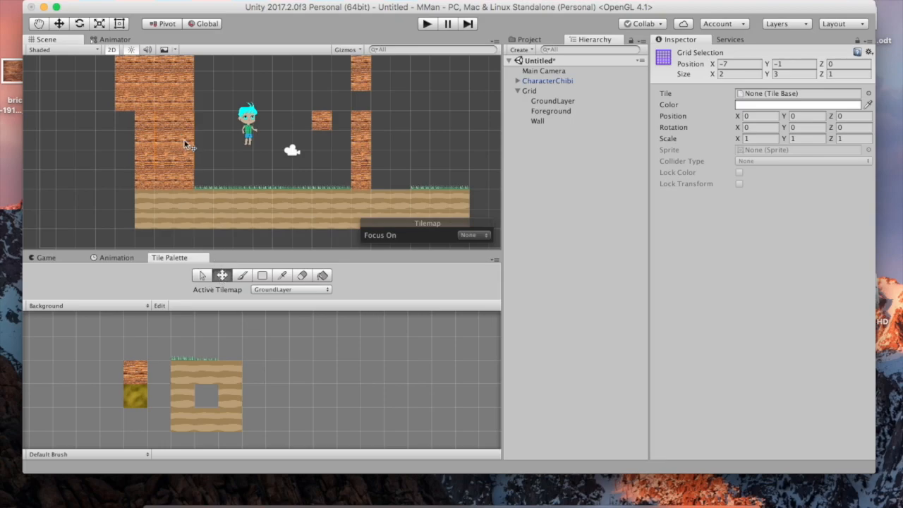
{"action": "mouse_move", "coordinate": [224, 149]}
{"action": "left_mouse_down"}
{"action": "mouse_move", "coordinate": [182, 151]}
{"action": "mouse_move", "coordinate": [211, 154]}
{"action": "left_mouse_up"}
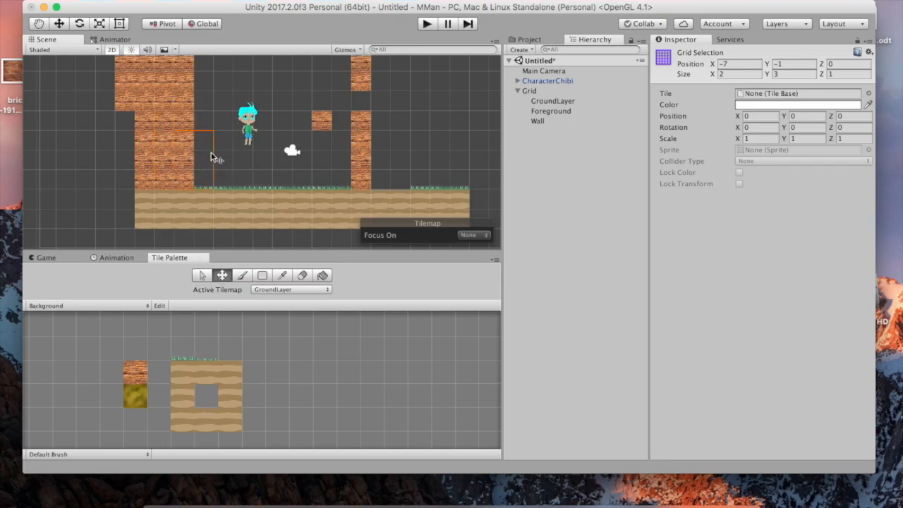
Move the detached brick at grid position 1, 1 back into the gap in the brick column
{"action": "left_click", "coordinate": [203, 276]}
{"action": "left_click", "coordinate": [325, 118]}
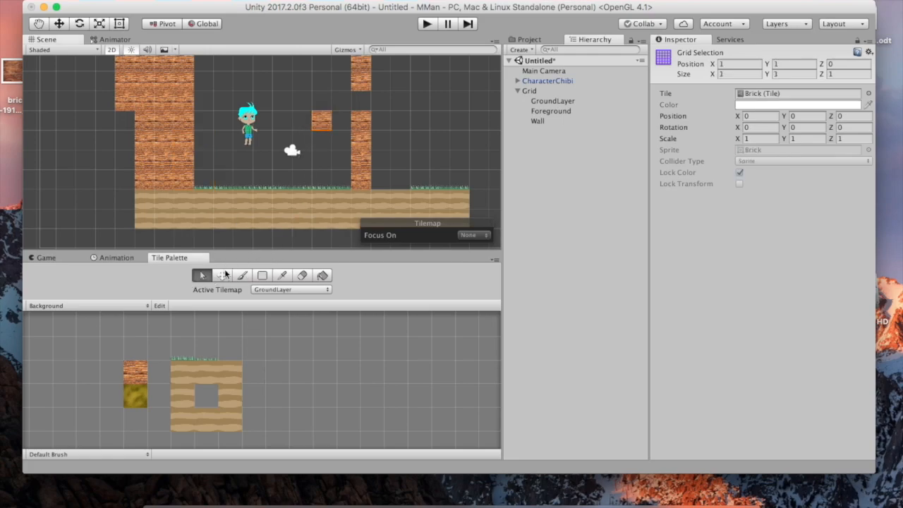
{"action": "left_click", "coordinate": [222, 276]}
{"action": "left_click_drag", "start_coordinate": [322, 119], "coordinate": [351, 104]}
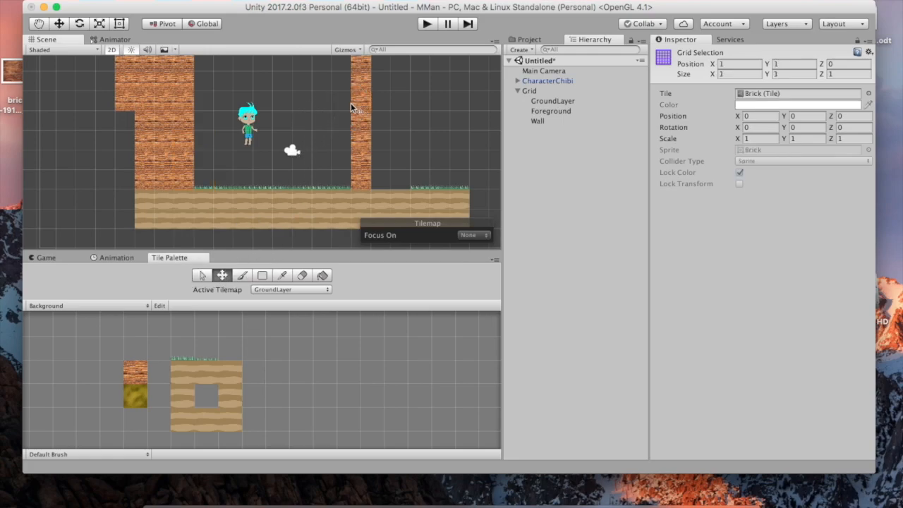
Paint an irregular patch of mossy tiles freehand beyond the brick column, and erase the patch
{"action": "left_click", "coordinate": [268, 276]}
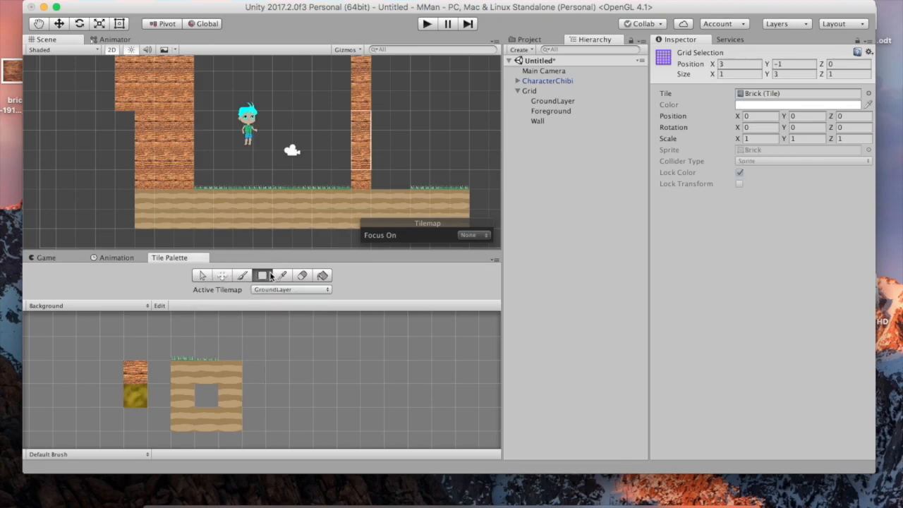
{"action": "left_click", "coordinate": [144, 398]}
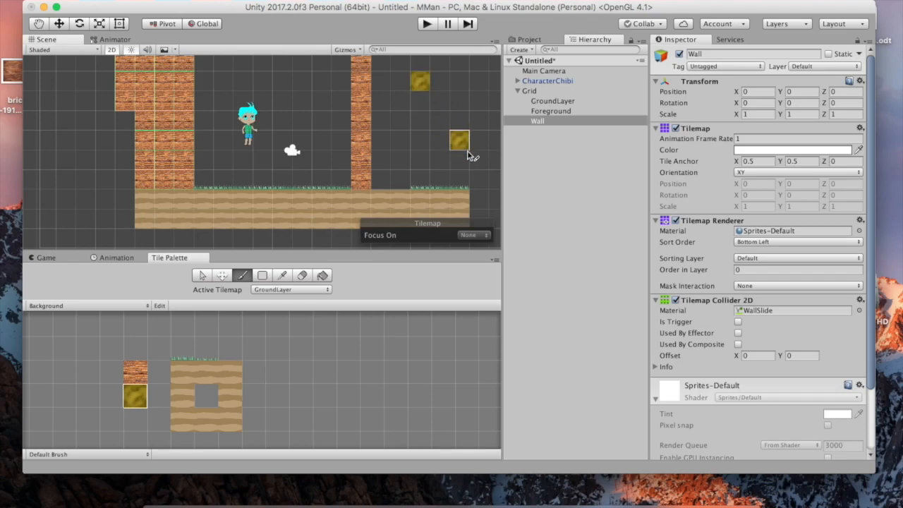
{"action": "mouse_move", "coordinate": [479, 168]}
{"action": "left_mouse_down"}
{"action": "mouse_move", "coordinate": [429, 88]}
{"action": "mouse_move", "coordinate": [474, 141]}
{"action": "mouse_move", "coordinate": [440, 144]}
{"action": "mouse_move", "coordinate": [366, 176]}
{"action": "left_mouse_up"}
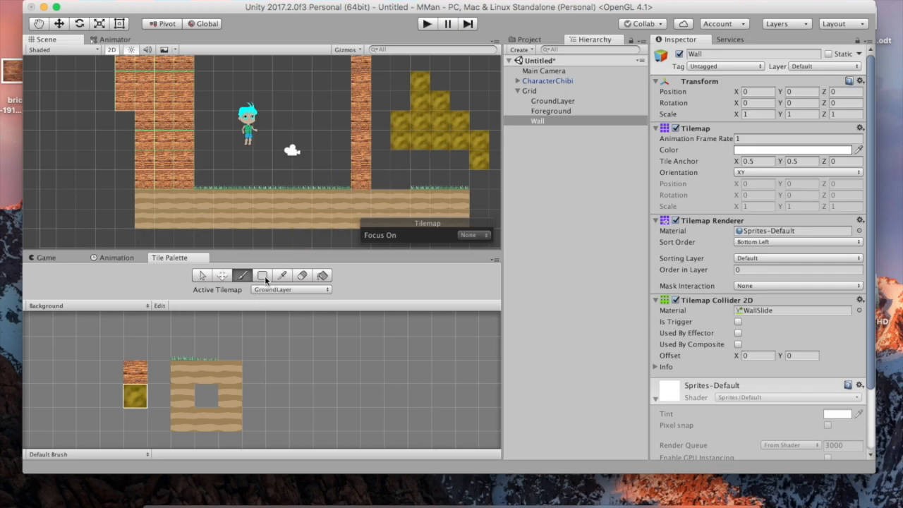
{"action": "left_click", "coordinate": [302, 275]}
{"action": "mouse_move", "coordinate": [438, 82]}
{"action": "left_mouse_down"}
{"action": "mouse_move", "coordinate": [468, 145]}
{"action": "mouse_move", "coordinate": [439, 95]}
{"action": "mouse_move", "coordinate": [413, 131]}
{"action": "mouse_move", "coordinate": [407, 125]}
{"action": "left_mouse_up"}
Box-fill a 5 by 5 block of mossy tiles beyond the brick column on GroundLayer
{"action": "left_click", "coordinate": [262, 276]}
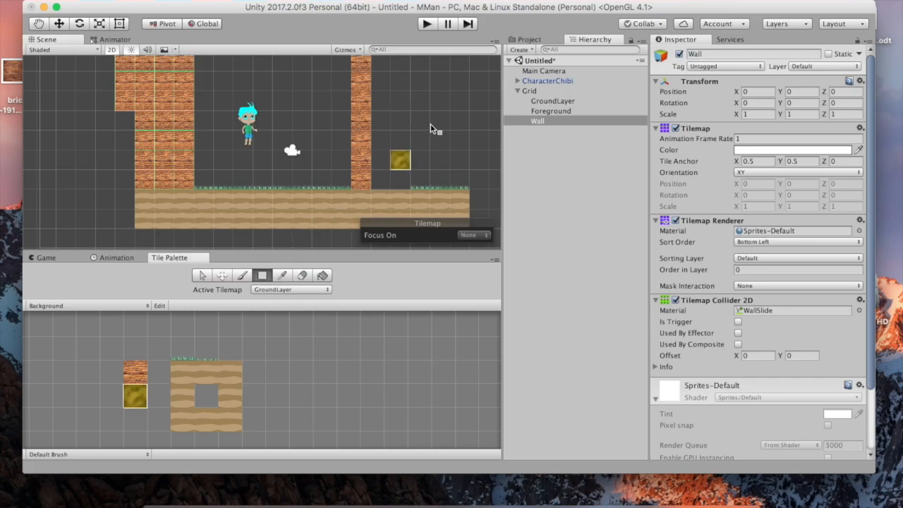
{"action": "left_click", "coordinate": [401, 82]}
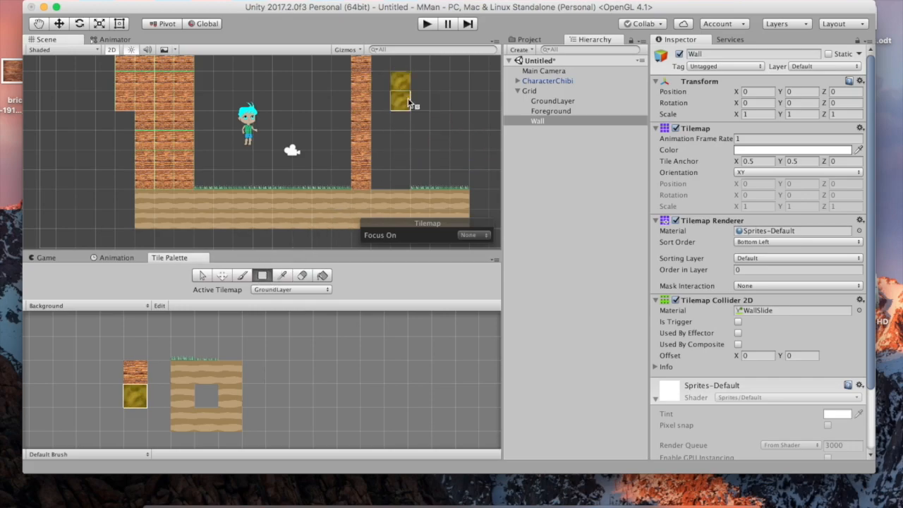
{"action": "left_click_drag", "start_coordinate": [412, 98], "coordinate": [477, 161]}
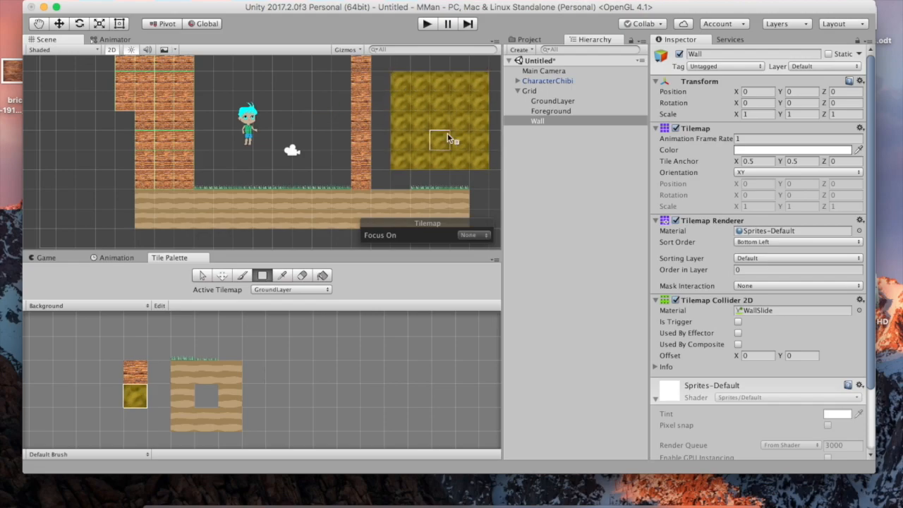
Paint a diagonal line of brick tiles freehand across the mossy block
{"action": "scroll", "coordinate": [452, 131], "scroll_direction": "down", "scroll_amount": 2}
{"action": "scroll", "coordinate": [459, 125], "scroll_direction": "down", "scroll_amount": 4}
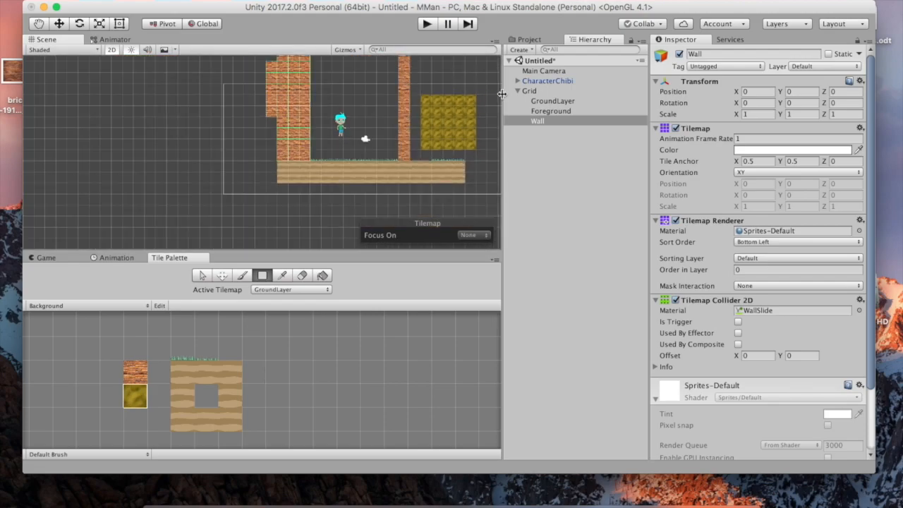
{"action": "left_click", "coordinate": [134, 374]}
{"action": "left_click_drag", "start_coordinate": [423, 94], "coordinate": [514, 167]}
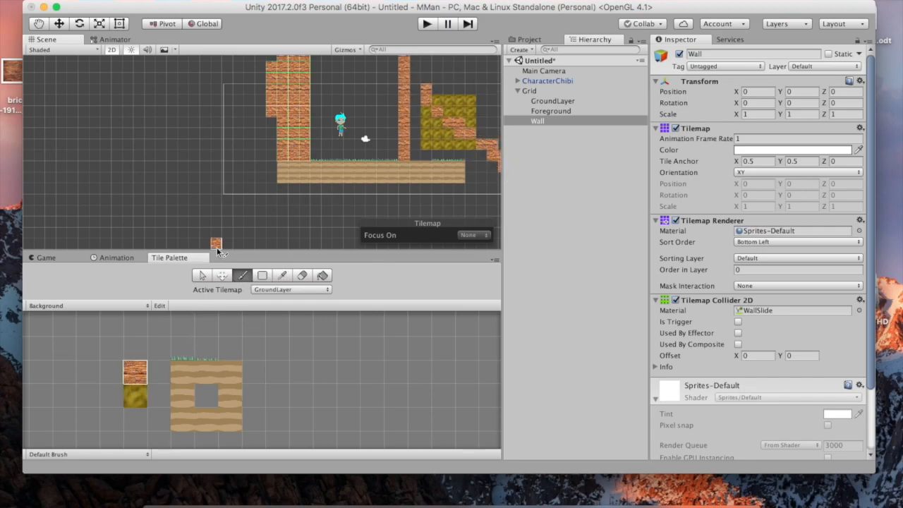
Box-fill large overlapping rectangles of brick tiles over the mossy block and the ground's far end
{"action": "left_click", "coordinate": [268, 275]}
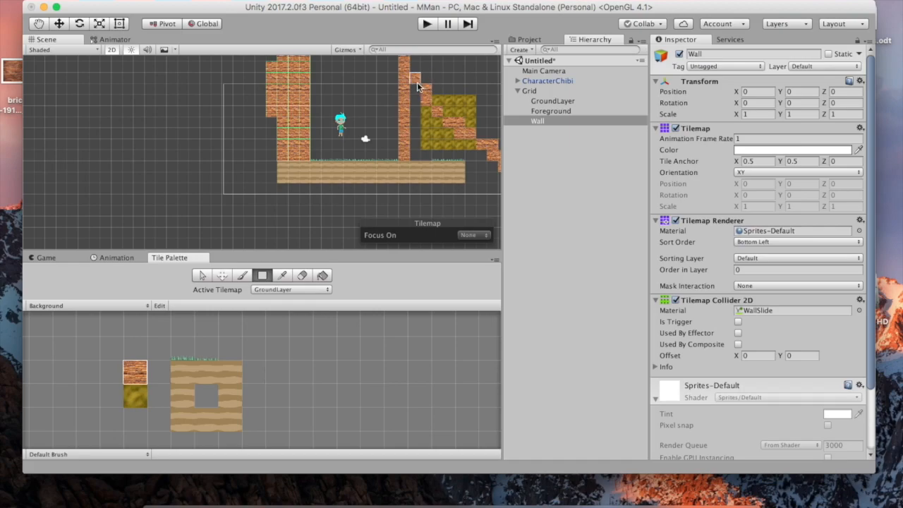
{"action": "left_click_drag", "start_coordinate": [402, 74], "coordinate": [494, 180]}
{"action": "scroll", "coordinate": [462, 146], "scroll_direction": "down", "scroll_amount": 3}
{"action": "left_click_drag", "start_coordinate": [362, 113], "coordinate": [487, 187]}
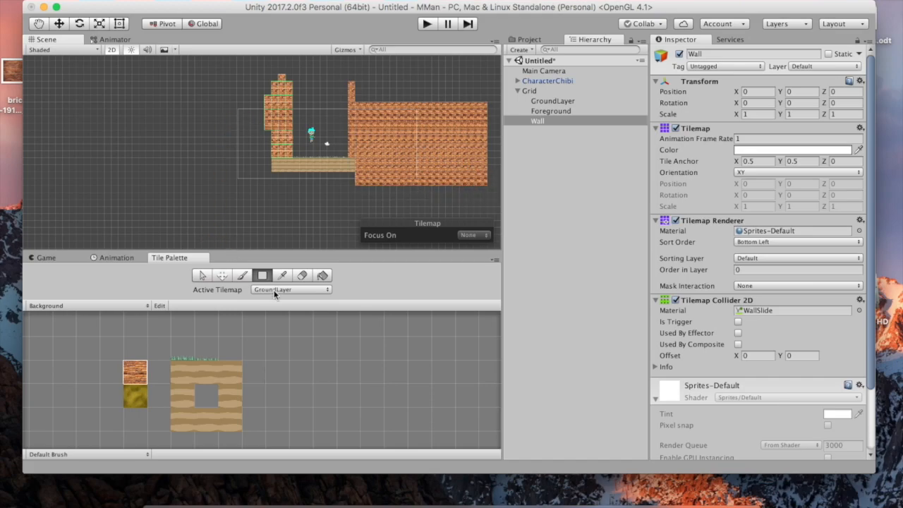
Erase an irregular tunnel through the large brick block and flood-fill the empty GroundLayer area with brick tiles
{"action": "left_click", "coordinate": [302, 275]}
{"action": "left_click", "coordinate": [358, 145]}
{"action": "mouse_move", "coordinate": [358, 145]}
{"action": "left_mouse_down"}
{"action": "mouse_move", "coordinate": [359, 135]}
{"action": "mouse_move", "coordinate": [400, 141]}
{"action": "mouse_move", "coordinate": [364, 150]}
{"action": "mouse_move", "coordinate": [400, 142]}
{"action": "mouse_move", "coordinate": [341, 134]}
{"action": "mouse_move", "coordinate": [442, 155]}
{"action": "mouse_move", "coordinate": [414, 145]}
{"action": "mouse_move", "coordinate": [399, 153]}
{"action": "left_mouse_up"}
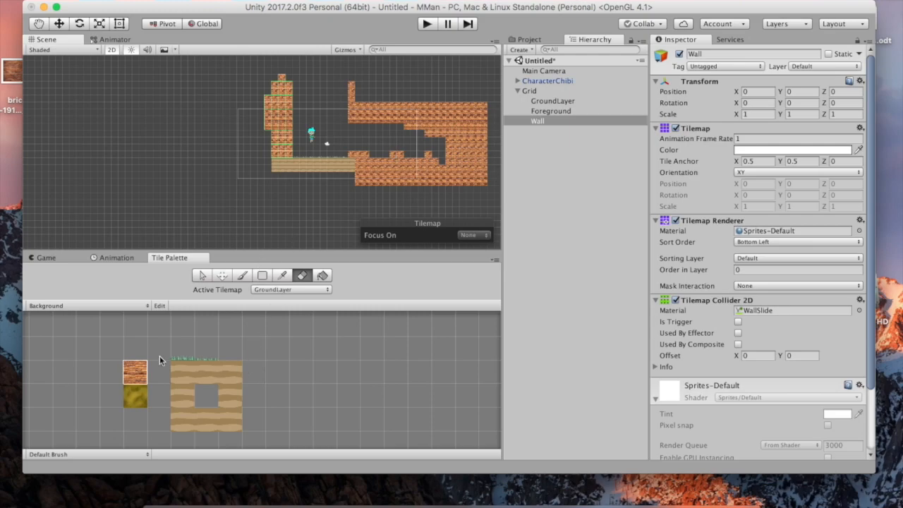
{"action": "left_click", "coordinate": [322, 276]}
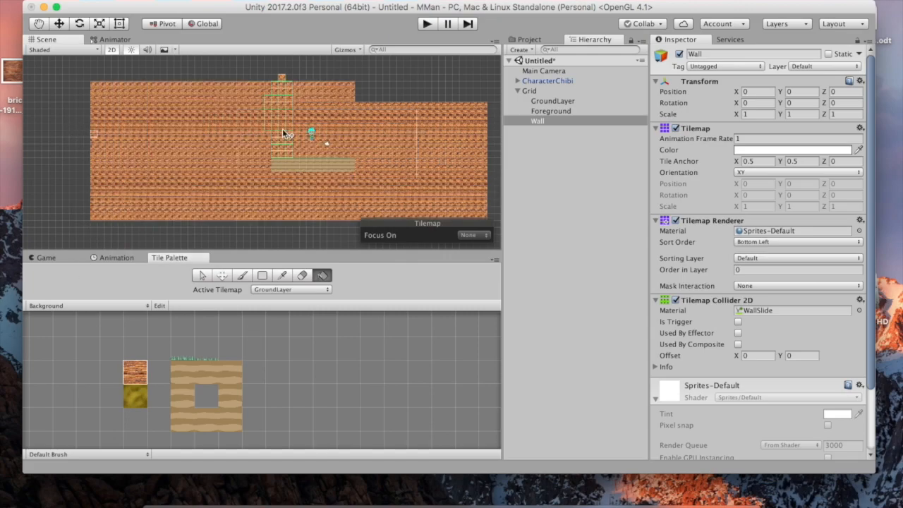
Erase a gap in the thin brick column on GroundLayer and, with palette editing enabled, erase the brick tile from the Background palette
{"action": "left_click", "coordinate": [308, 279]}
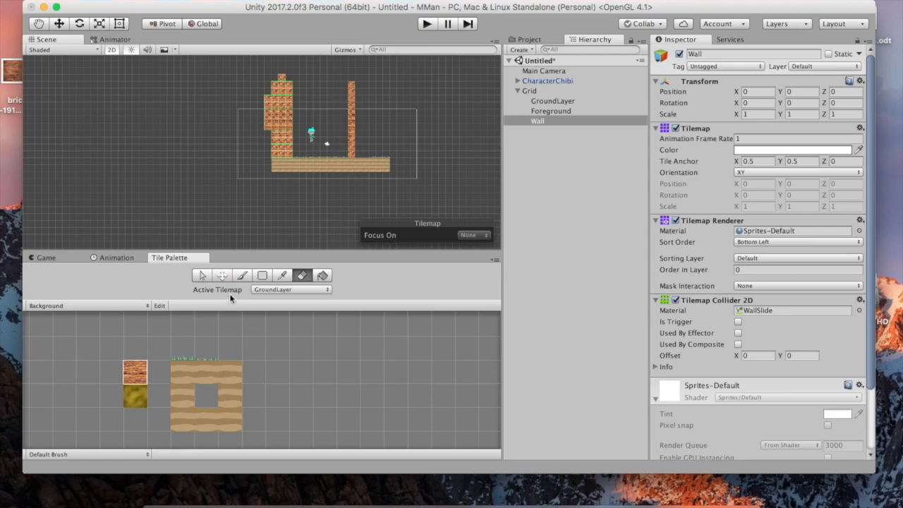
{"action": "left_click", "coordinate": [159, 307]}
{"action": "left_click", "coordinate": [339, 122]}
{"action": "left_click", "coordinate": [352, 137]}
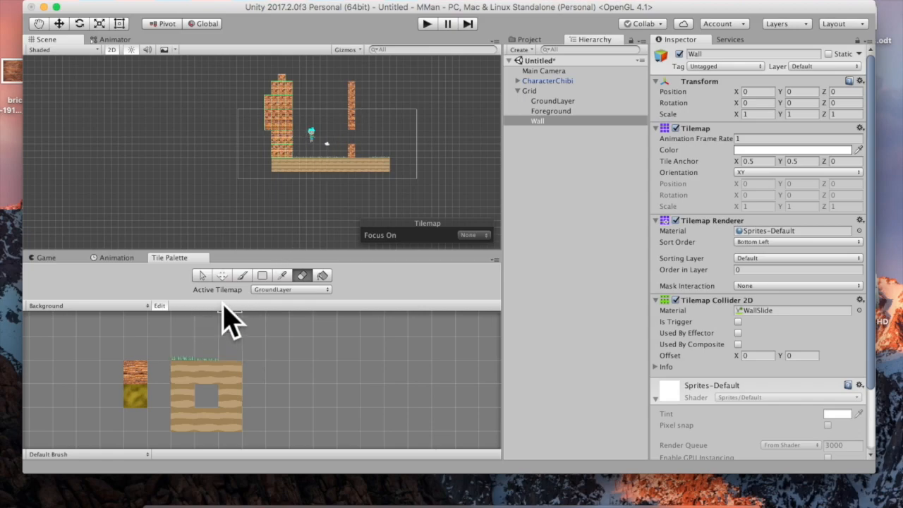
{"action": "left_click_drag", "start_coordinate": [232, 252], "coordinate": [246, 151]}
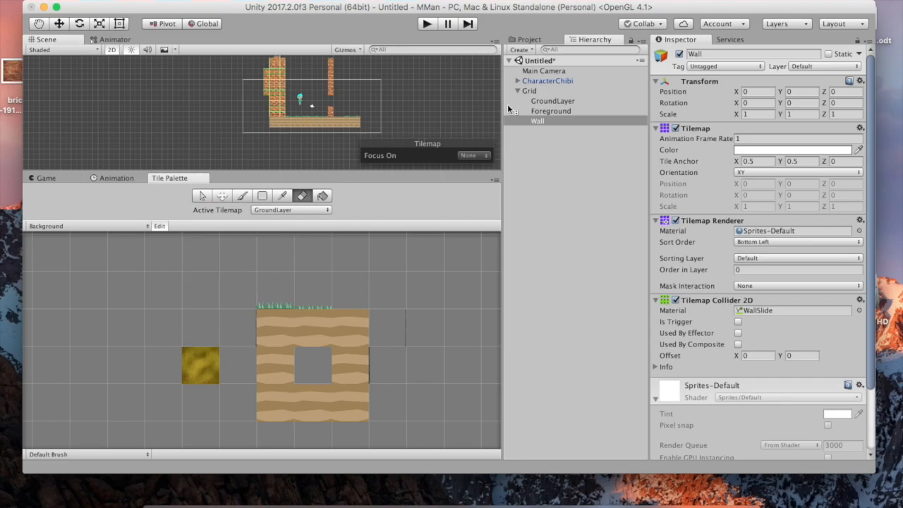
Add the Brick tile asset from the Tutorial folder to the Background palette above the mossy tile and select it there
{"action": "left_click", "coordinate": [529, 40]}
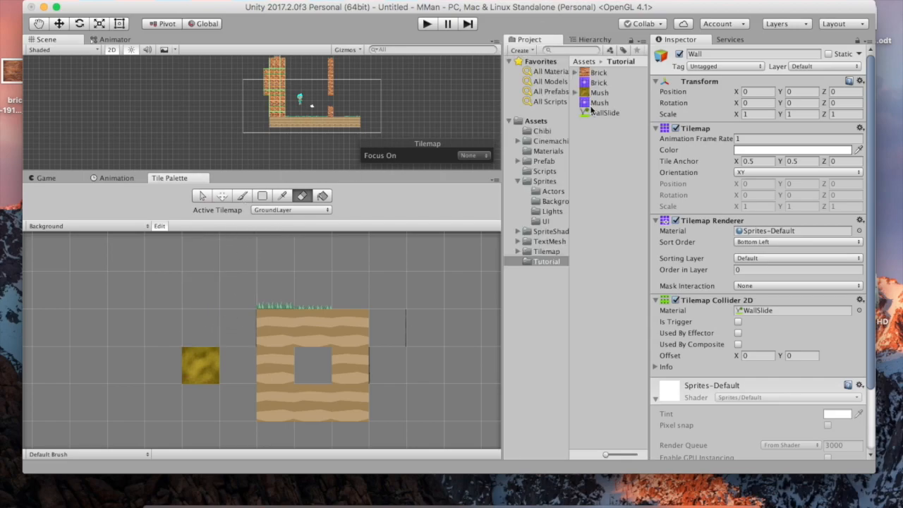
{"action": "left_click_drag", "start_coordinate": [599, 74], "coordinate": [193, 308]}
{"action": "left_click", "coordinate": [515, 204]}
{"action": "left_click_drag", "start_coordinate": [589, 85], "coordinate": [206, 289]}
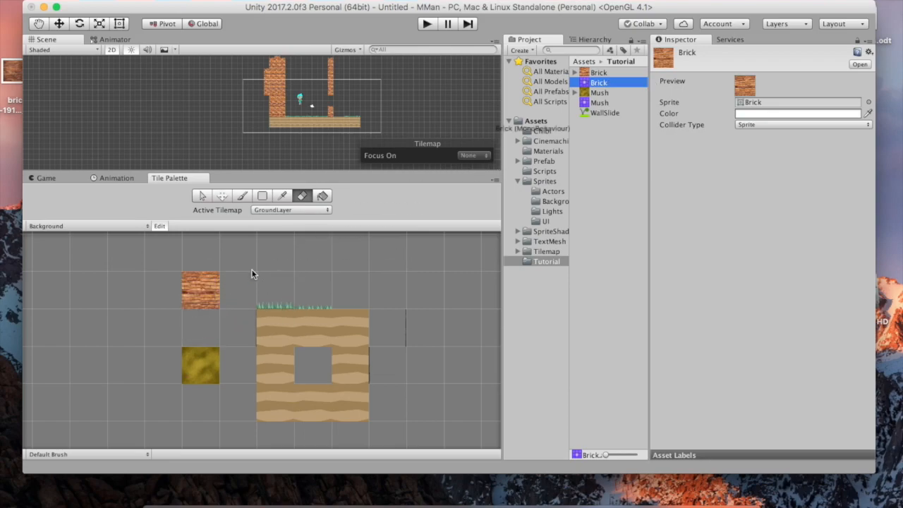
{"action": "left_click", "coordinate": [201, 197]}
{"action": "left_click", "coordinate": [199, 279]}
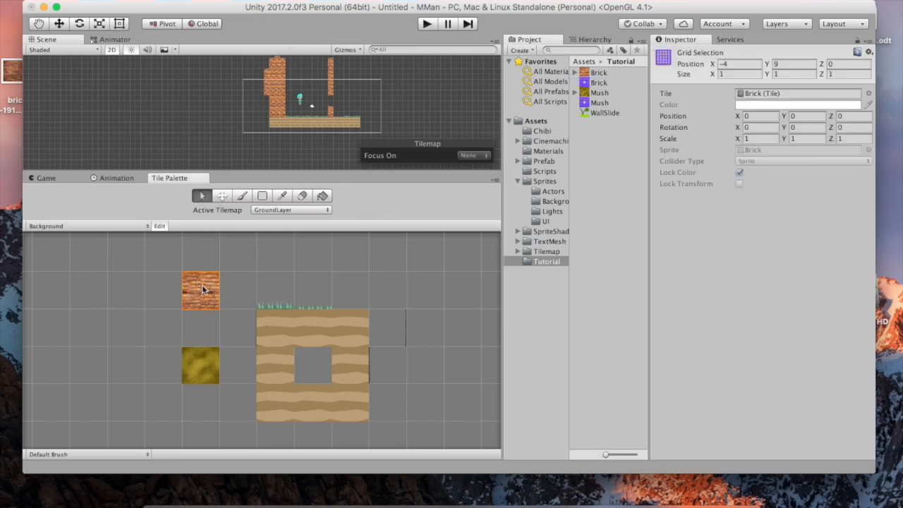
Paint a 4 by 4 battlement-shaped block of brick tiles in the Background palette around the brick tile and end palette editing
{"action": "left_click", "coordinate": [243, 195]}
{"action": "left_click", "coordinate": [174, 279]}
{"action": "mouse_move", "coordinate": [175, 279]}
{"action": "left_mouse_down"}
{"action": "mouse_move", "coordinate": [127, 273]}
{"action": "mouse_move", "coordinate": [157, 288]}
{"action": "mouse_move", "coordinate": [171, 314]}
{"action": "mouse_move", "coordinate": [160, 315]}
{"action": "mouse_move", "coordinate": [188, 262]}
{"action": "mouse_move", "coordinate": [151, 282]}
{"action": "left_mouse_up"}
{"action": "scroll", "coordinate": [163, 262], "scroll_direction": "down", "scroll_amount": 5}
{"action": "scroll", "coordinate": [171, 279], "scroll_direction": "down", "scroll_amount": 4}
{"action": "left_click", "coordinate": [153, 252]}
{"action": "left_click", "coordinate": [184, 251]}
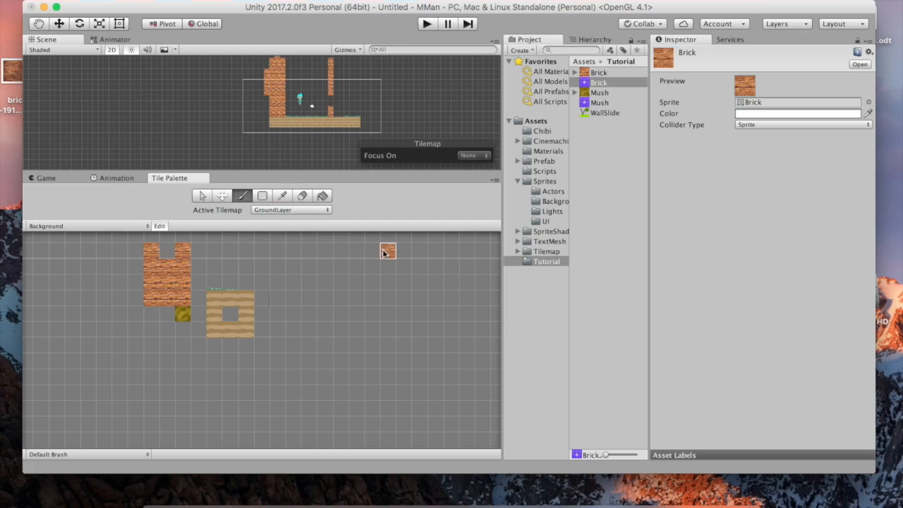
{"action": "left_click_drag", "start_coordinate": [135, 276], "coordinate": [135, 296]}
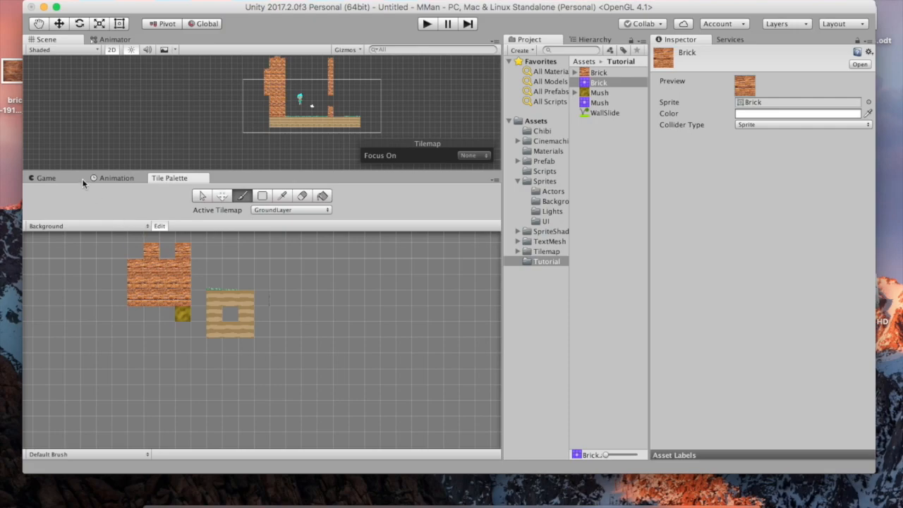
{"action": "left_click", "coordinate": [162, 226]}
Pick the 4 by 4 battlement block as the brush and paint a 16-tile-wide crenellated wall on GroundLayer beside the thick brick column
{"action": "left_click_drag", "start_coordinate": [136, 256], "coordinate": [187, 296]}
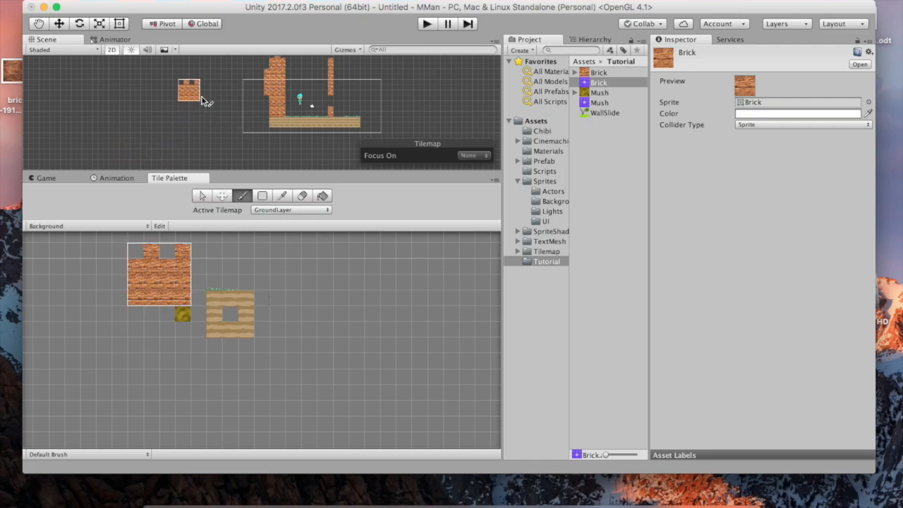
{"action": "scroll", "coordinate": [208, 112], "scroll_direction": "up", "scroll_amount": 5}
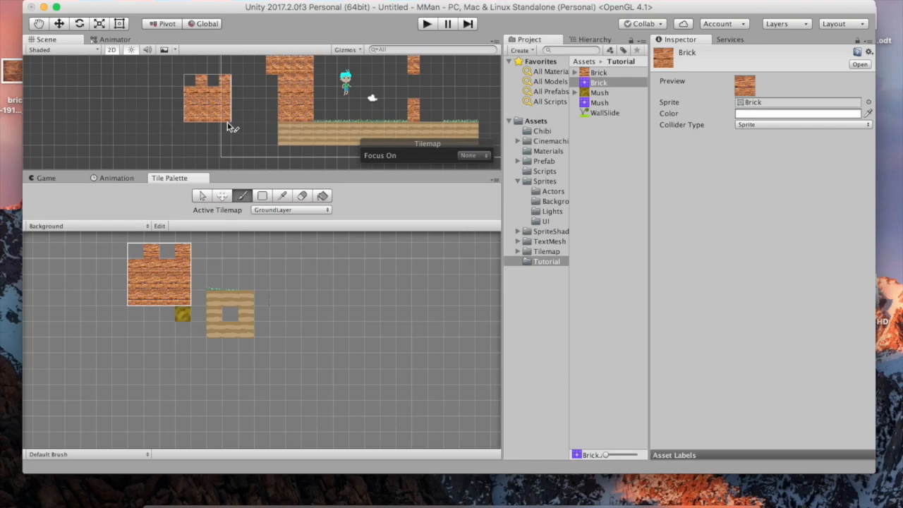
{"action": "mouse_move", "coordinate": [228, 125]}
{"action": "left_mouse_down"}
{"action": "mouse_move", "coordinate": [76, 117]}
{"action": "mouse_move", "coordinate": [85, 113]}
{"action": "left_mouse_up"}
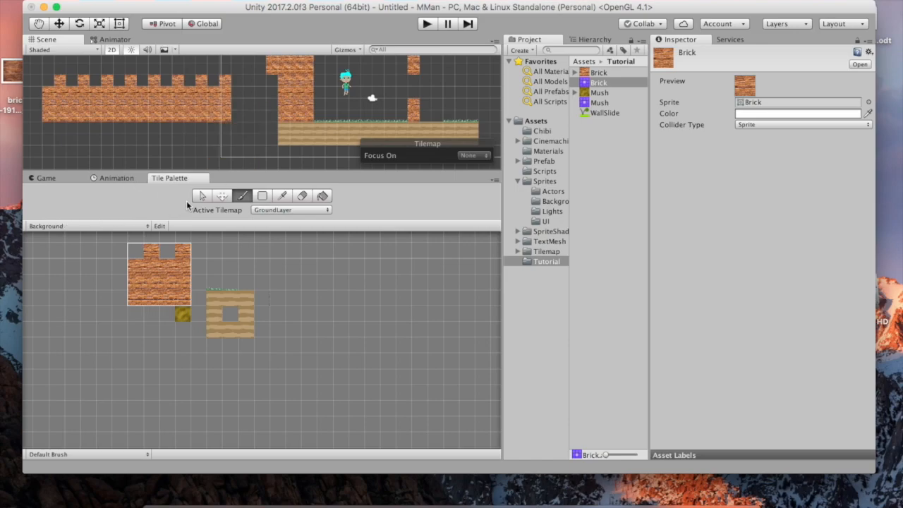
Select the whole crenellated wall on GroundLayer and erase it
{"action": "left_click", "coordinate": [202, 195]}
{"action": "left_click_drag", "start_coordinate": [47, 85], "coordinate": [228, 121]}
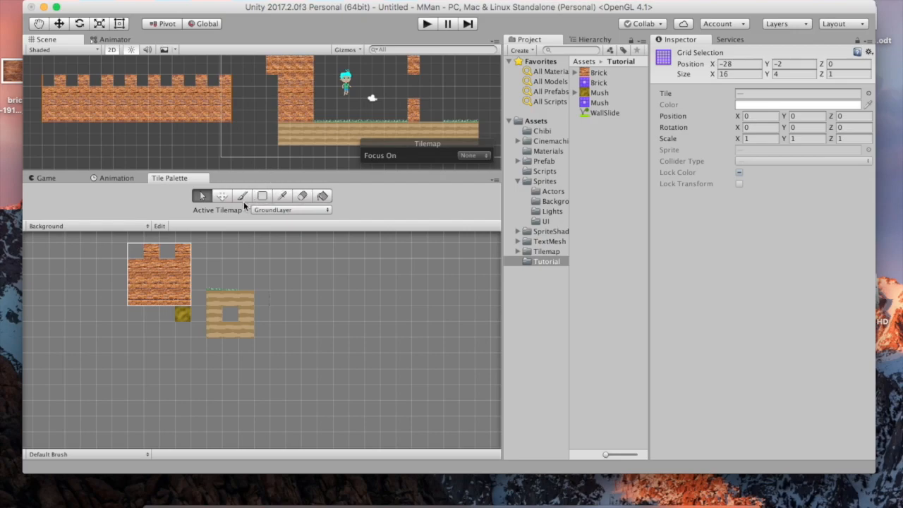
{"action": "left_click", "coordinate": [303, 196]}
{"action": "mouse_move", "coordinate": [218, 113]}
{"action": "left_mouse_down"}
{"action": "mouse_move", "coordinate": [210, 106]}
{"action": "mouse_move", "coordinate": [139, 129]}
{"action": "mouse_move", "coordinate": [92, 129]}
{"action": "mouse_move", "coordinate": [230, 129]}
{"action": "left_mouse_up"}
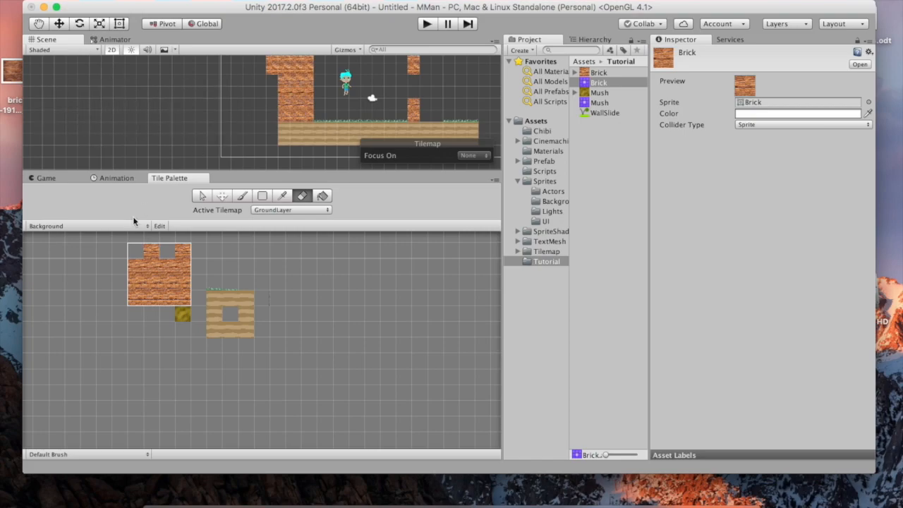
Pick a 9 by 6 palette area spanning brick, mossy and wooden tiles and paint it freehand on GroundLayer beside the thick brick column
{"action": "key", "text": "i"}
{"action": "mouse_move", "coordinate": [86, 266]}
{"action": "left_mouse_down"}
{"action": "mouse_move", "coordinate": [141, 370]}
{"action": "mouse_move", "coordinate": [171, 368]}
{"action": "left_mouse_up"}
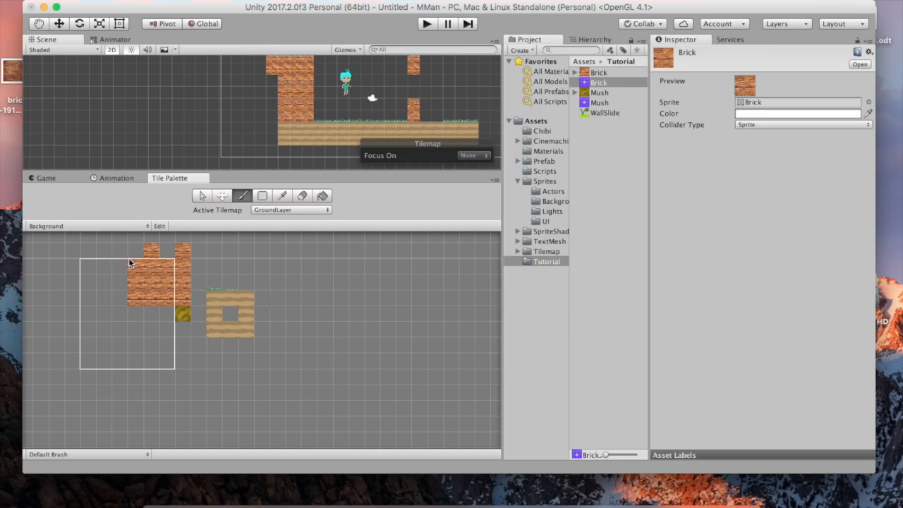
{"action": "left_click_drag", "start_coordinate": [128, 249], "coordinate": [262, 330]}
{"action": "mouse_move", "coordinate": [213, 155]}
{"action": "left_mouse_down"}
{"action": "mouse_move", "coordinate": [186, 178]}
{"action": "mouse_move", "coordinate": [211, 153]}
{"action": "mouse_move", "coordinate": [194, 162]}
{"action": "mouse_move", "coordinate": [120, 152]}
{"action": "mouse_move", "coordinate": [163, 130]}
{"action": "mouse_move", "coordinate": [247, 135]}
{"action": "left_mouse_up"}
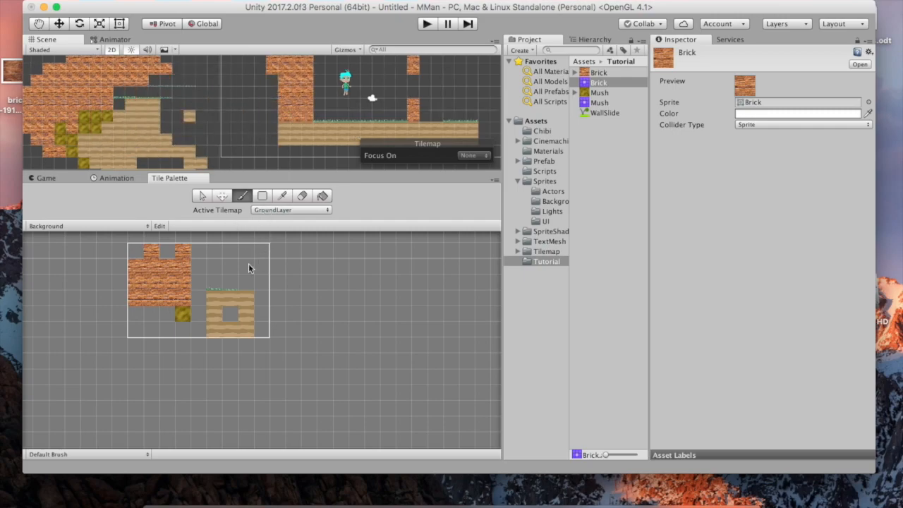
Pick a larger palette area around all tiles as the eraser size and erase the mixed-tile painting from GroundLayer
{"action": "left_click", "coordinate": [338, 286]}
{"action": "left_click_drag", "start_coordinate": [86, 242], "coordinate": [325, 354]}
{"action": "left_click", "coordinate": [303, 198]}
{"action": "mouse_move", "coordinate": [162, 130]}
{"action": "left_mouse_down"}
{"action": "mouse_move", "coordinate": [197, 194]}
{"action": "mouse_move", "coordinate": [202, 159]}
{"action": "left_mouse_up"}
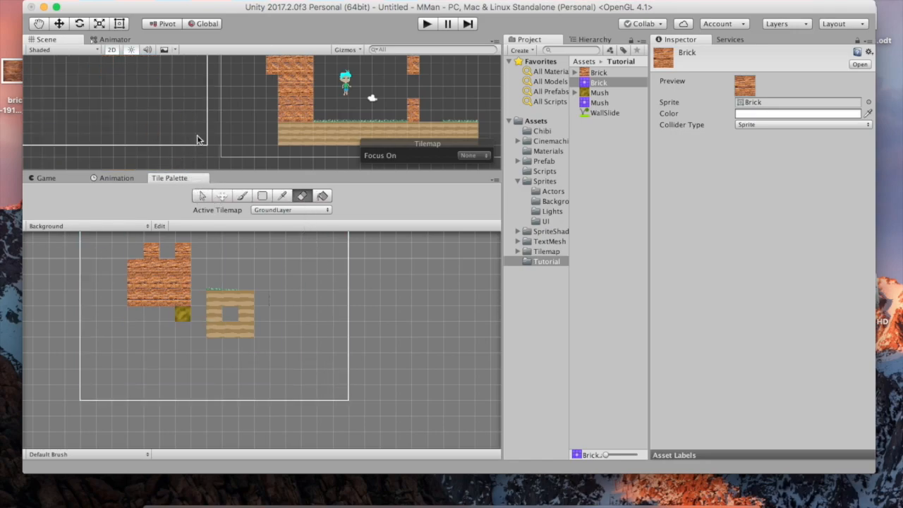
{"action": "scroll", "coordinate": [197, 135], "scroll_direction": "down", "scroll_amount": 3}
{"action": "scroll", "coordinate": [226, 135], "scroll_direction": "down", "scroll_amount": 4}
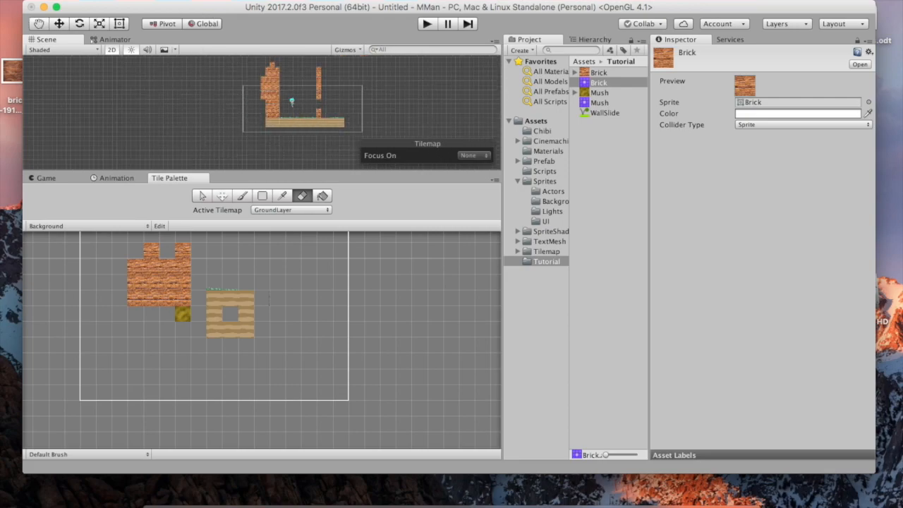
Open the Test2D scene from the Assets folder without saving the untitled scene, run it in play mode and stop it
{"action": "left_click", "coordinate": [546, 123]}
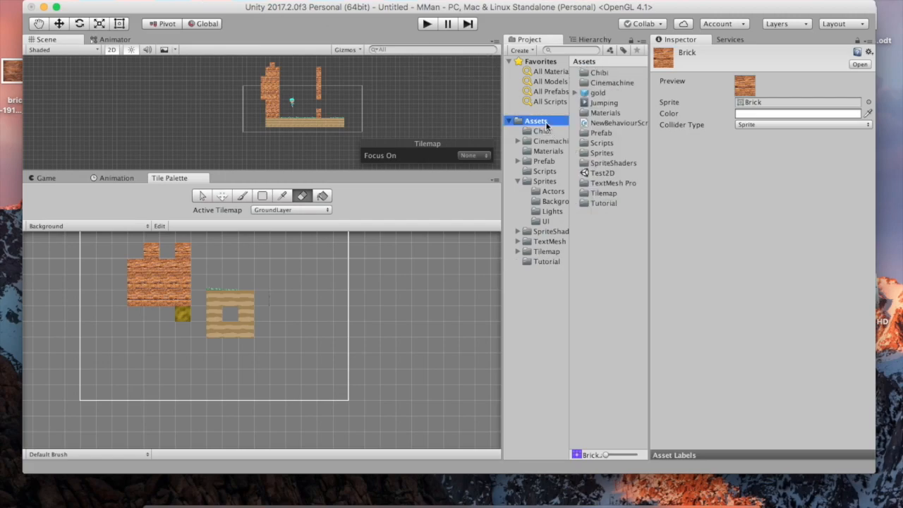
{"action": "left_click", "coordinate": [599, 174]}
{"action": "double_click", "coordinate": [598, 174]}
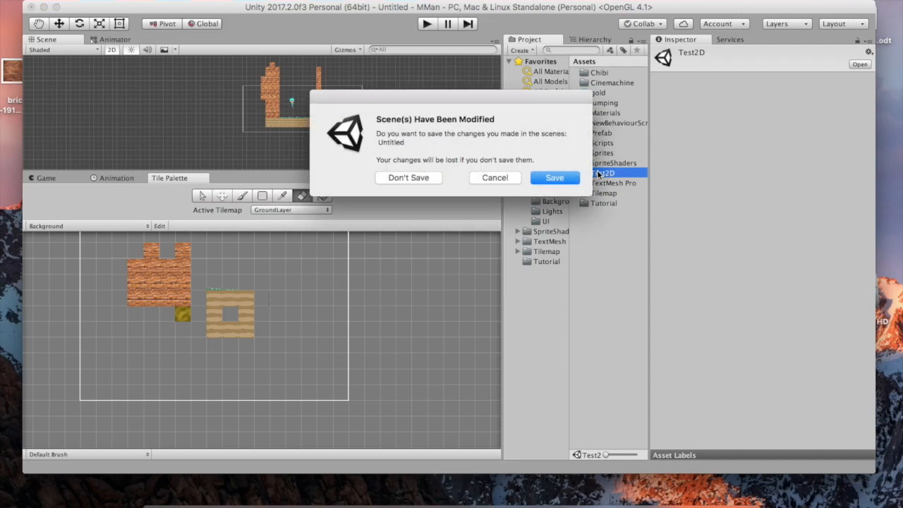
{"action": "left_click", "coordinate": [420, 176]}
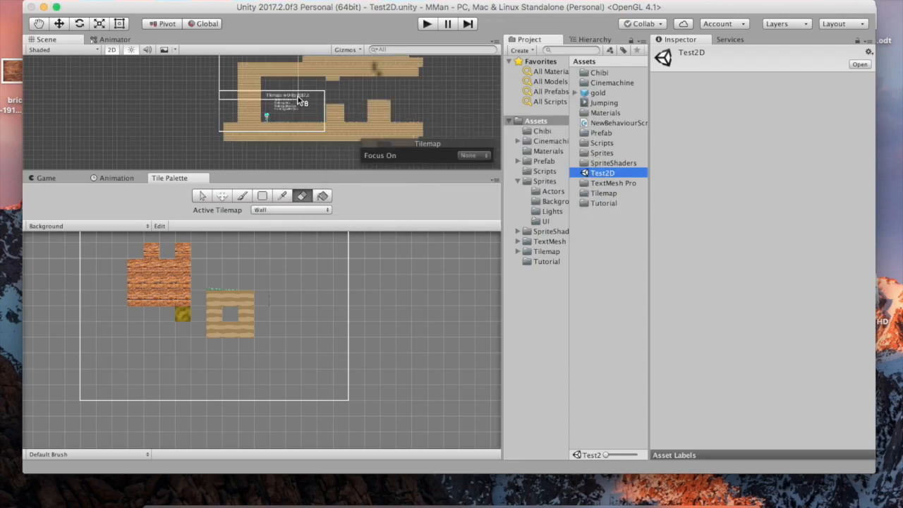
{"action": "left_click", "coordinate": [427, 24]}
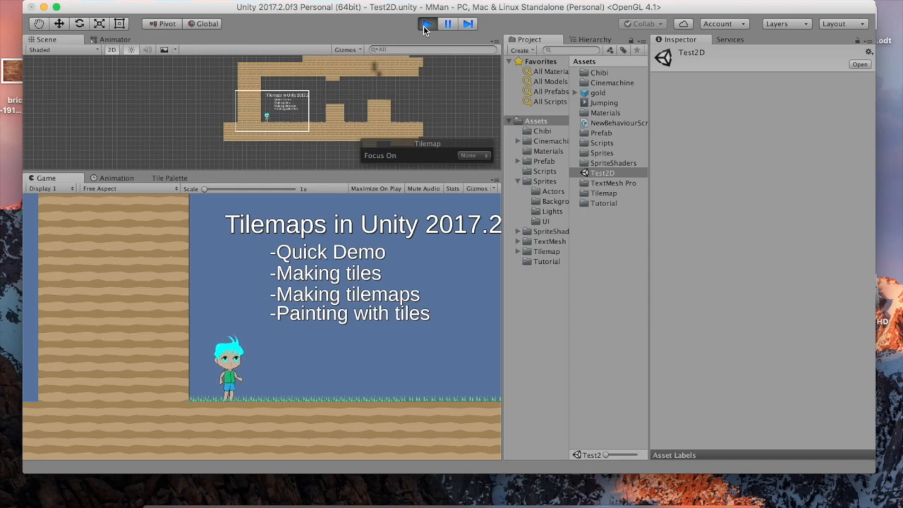
{"action": "left_click", "coordinate": [426, 25]}
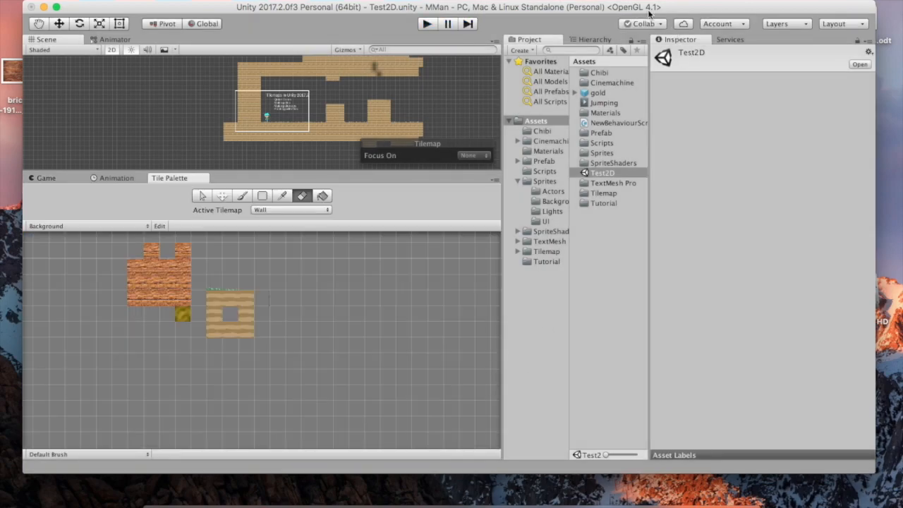